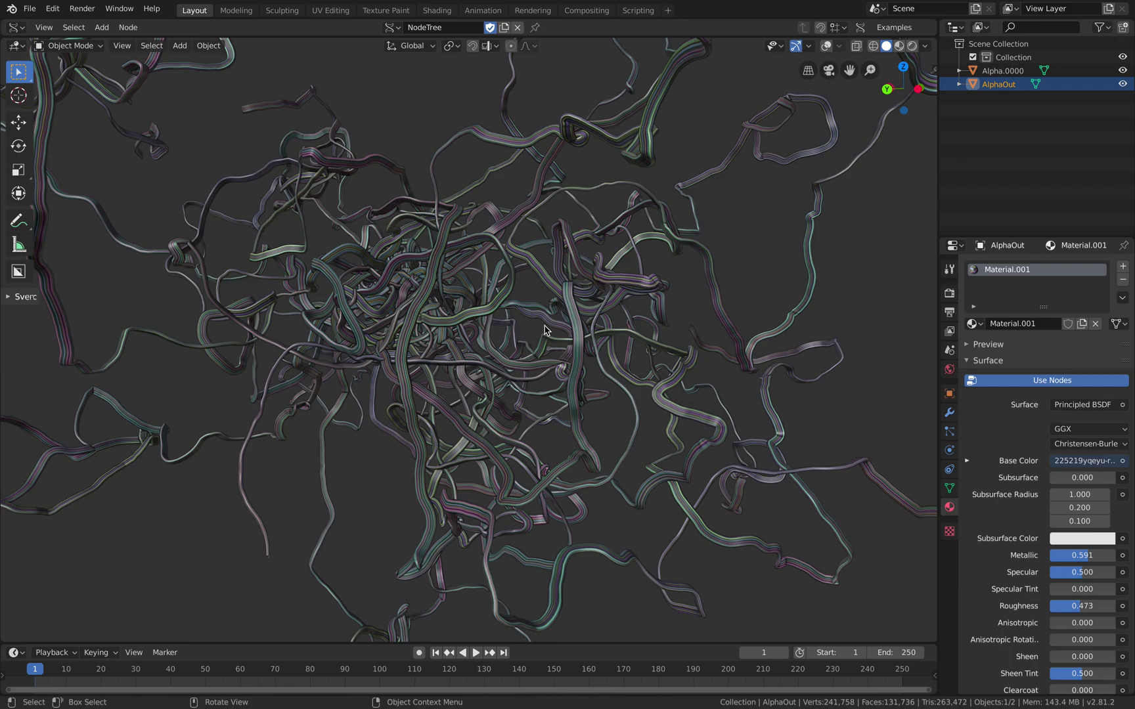
Enlarge the node editor above the 3D viewport so the NodeTree's nodes are exposed.
{"action": "mouse_move", "coordinate": [545, 328]}
{"action": "middle_mouse_down"}
{"action": "mouse_move", "coordinate": [671, 324]}
{"action": "mouse_move", "coordinate": [525, 332]}
{"action": "mouse_move", "coordinate": [432, 367]}
{"action": "mouse_move", "coordinate": [528, 329]}
{"action": "middle_mouse_up"}
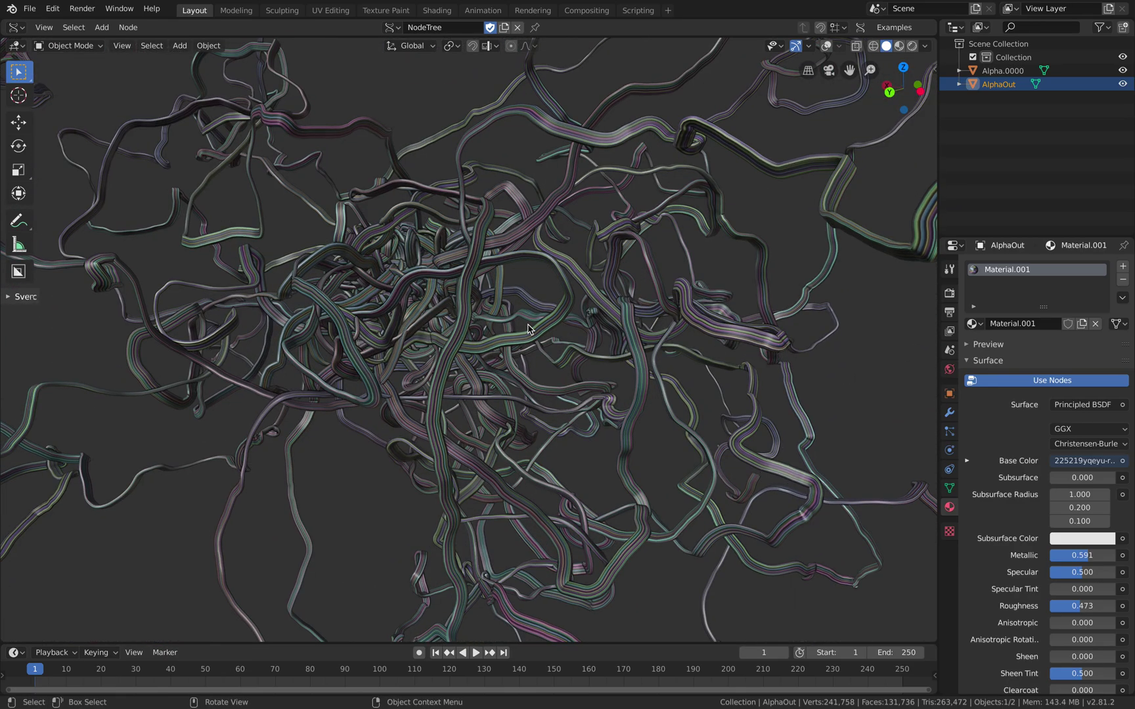
{"action": "scroll", "coordinate": [484, 322], "scroll_direction": "up", "scroll_amount": 3}
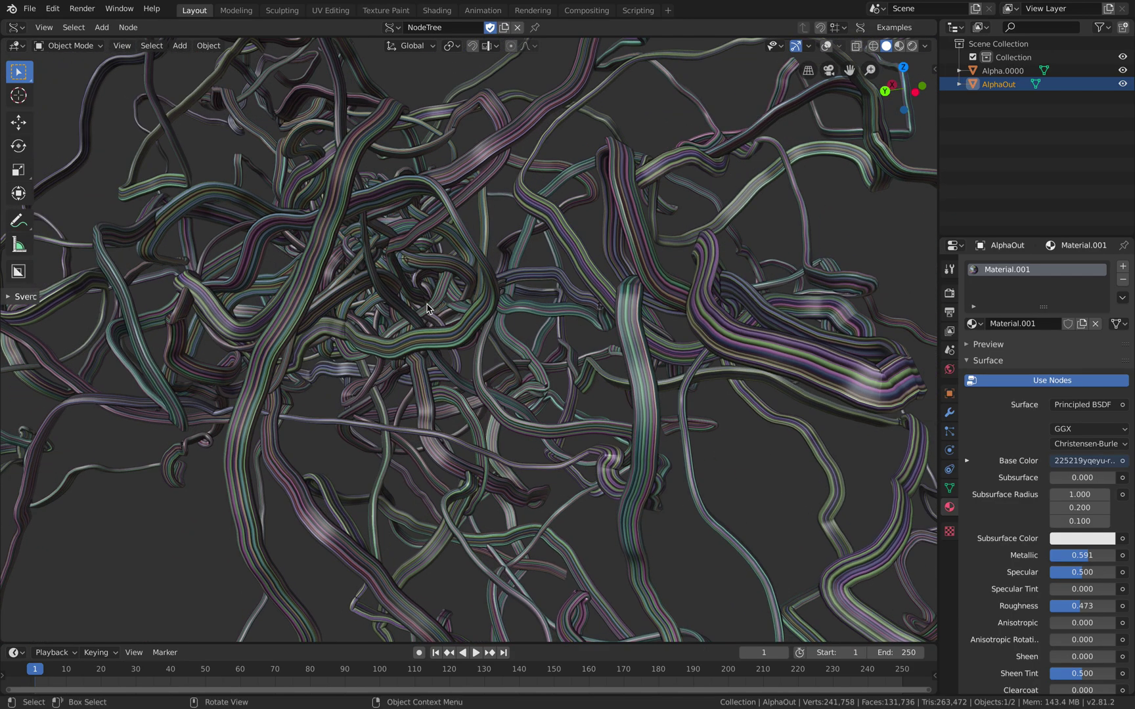
{"action": "scroll", "coordinate": [427, 303], "scroll_direction": "down", "scroll_amount": 2}
{"action": "middle_click_drag", "start_coordinate": [427, 304], "coordinate": [484, 328]}
{"action": "scroll", "coordinate": [484, 328], "scroll_direction": "down", "scroll_amount": 1}
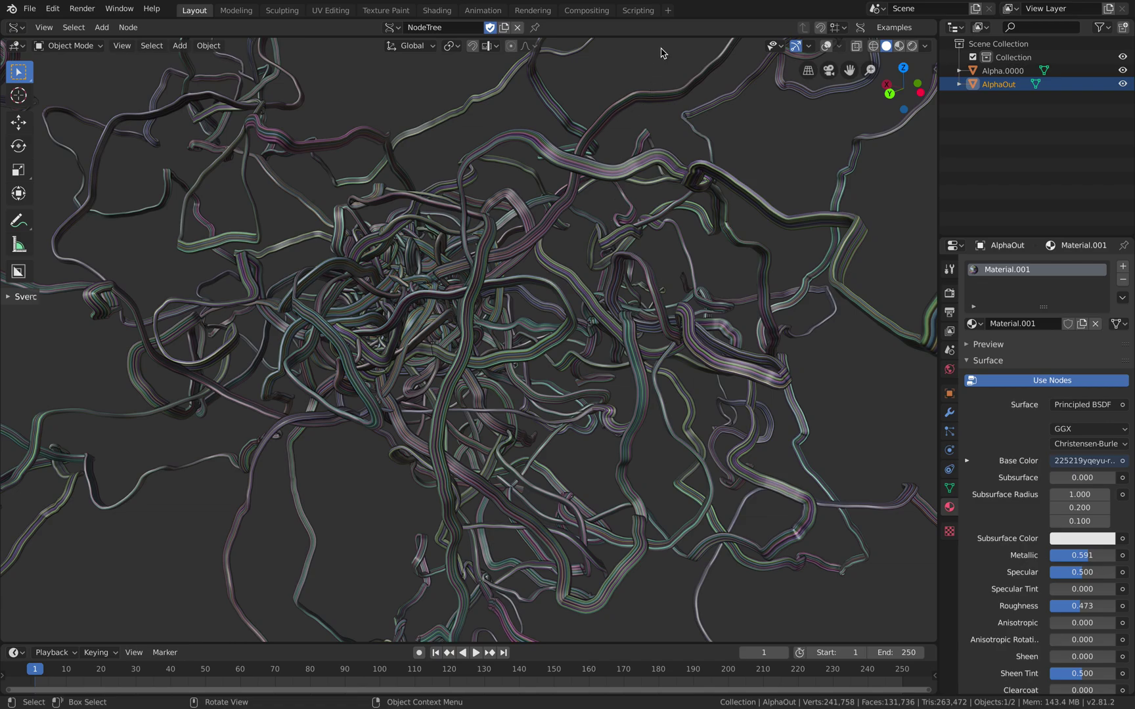
{"action": "left_click_drag", "start_coordinate": [660, 36], "coordinate": [657, 337]}
{"action": "scroll", "coordinate": [527, 264], "scroll_direction": "up", "scroll_amount": 3}
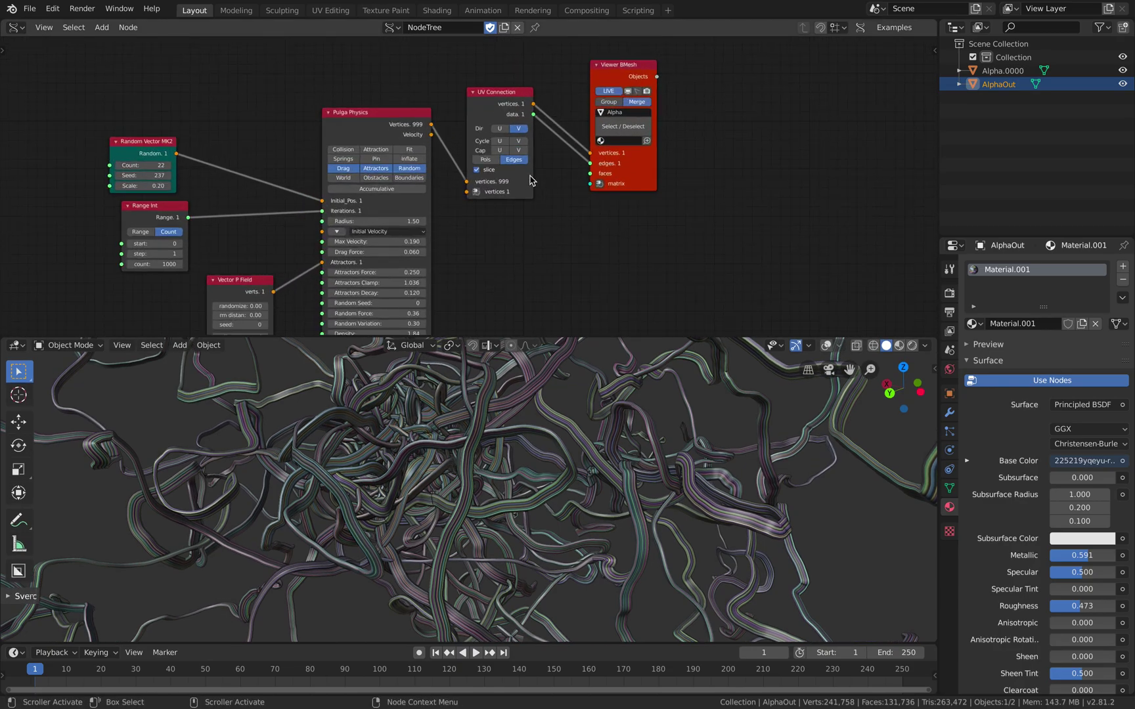
Move the Pulga Physics, UV Connection, Viewer BMesh, Random Vector MK2, Range Int and Vector P Field nodes into a tighter layout.
{"action": "left_click_drag", "start_coordinate": [396, 120], "coordinate": [405, 100]}
{"action": "left_click_drag", "start_coordinate": [498, 98], "coordinate": [497, 115]}
{"action": "left_click_drag", "start_coordinate": [636, 162], "coordinate": [653, 185]}
{"action": "middle_click_drag", "start_coordinate": [224, 199], "coordinate": [274, 176]}
{"action": "left_click_drag", "start_coordinate": [211, 123], "coordinate": [309, 85]}
{"action": "left_click_drag", "start_coordinate": [217, 185], "coordinate": [292, 153]}
{"action": "left_click_drag", "start_coordinate": [299, 265], "coordinate": [300, 241]}
{"action": "middle_click_drag", "start_coordinate": [321, 211], "coordinate": [294, 259]}
{"action": "scroll", "coordinate": [335, 158], "scroll_direction": "up", "scroll_amount": 3}
{"action": "middle_click_drag", "start_coordinate": [332, 203], "coordinate": [334, 182]}
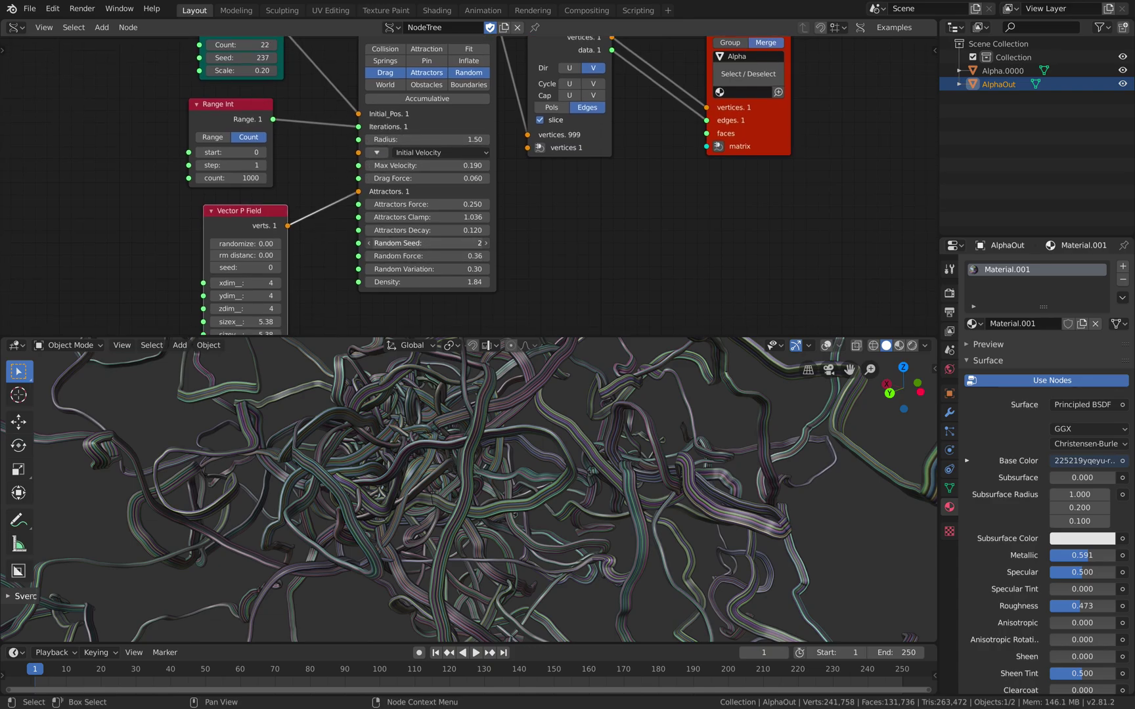
Set the Pulga Physics node's Random Seed to 8.
{"action": "left_click_drag", "start_coordinate": [427, 243], "coordinate": [486, 243]}
{"action": "middle_click_drag", "start_coordinate": [636, 431], "coordinate": [496, 417]}
Hide the AlphaOut object and turn on the viewport overlays.
{"action": "left_click", "coordinate": [1122, 84]}
{"action": "left_click", "coordinate": [1122, 85]}
{"action": "left_click", "coordinate": [1122, 84]}
{"action": "left_click", "coordinate": [826, 347]}
{"action": "left_click", "coordinate": [825, 346]}
{"action": "left_click", "coordinate": [825, 346]}
Select the Alpha.0000 line object and set the Pulga Physics node's Random Seed to 126.
{"action": "mouse_move", "coordinate": [539, 436]}
{"action": "middle_mouse_down"}
{"action": "mouse_move", "coordinate": [561, 434]}
{"action": "mouse_move", "coordinate": [541, 414]}
{"action": "middle_mouse_up"}
{"action": "left_click", "coordinate": [500, 428]}
{"action": "scroll", "coordinate": [524, 421], "scroll_direction": "up", "scroll_amount": 3}
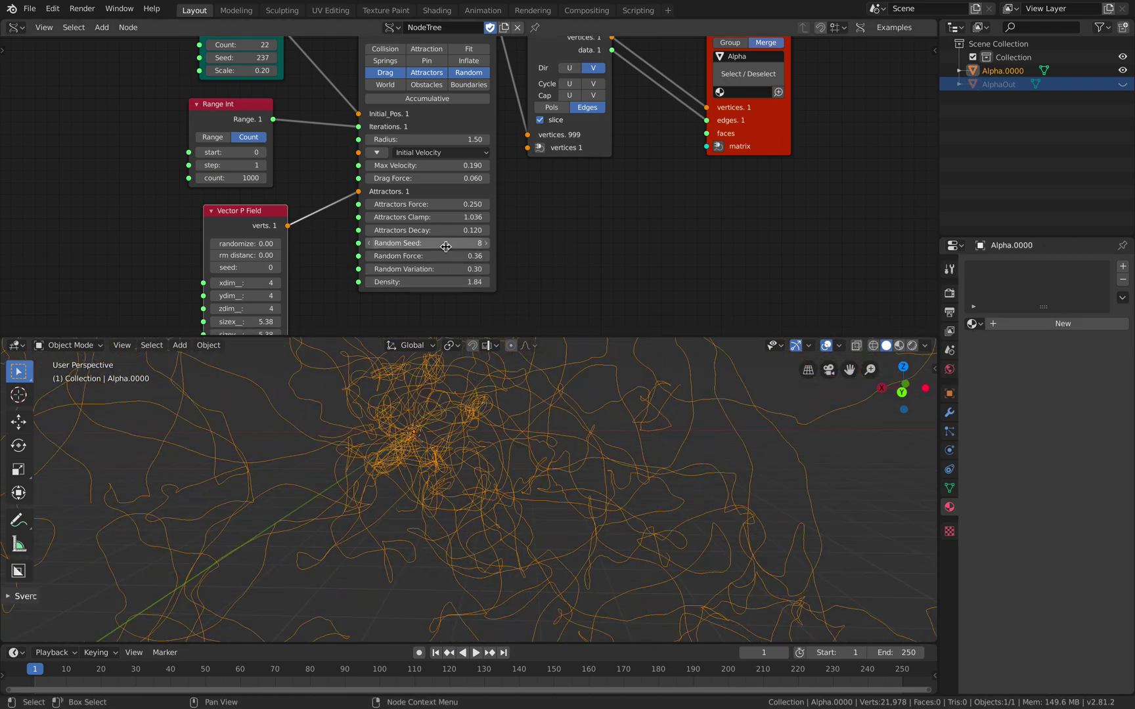
{"action": "left_click_drag", "start_coordinate": [446, 244], "coordinate": [545, 243]}
{"action": "middle_click_drag", "start_coordinate": [619, 191], "coordinate": [619, 195]}
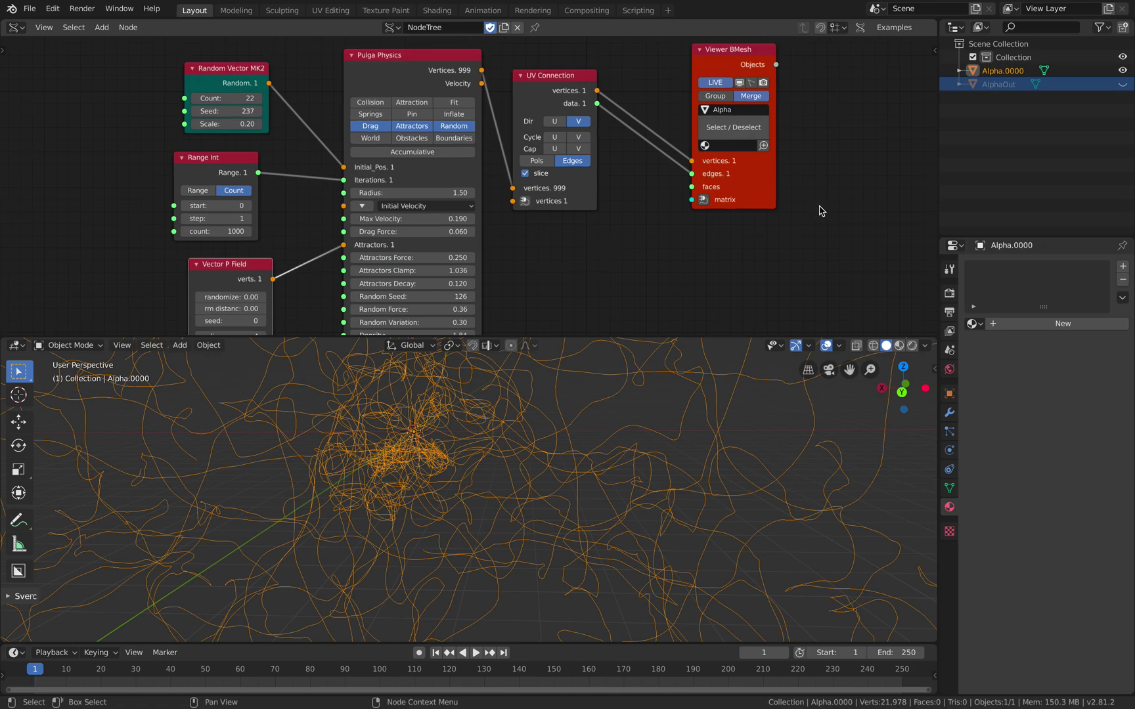
Rearrange the UV Connection, Viewer BMesh and three input nodes so they sit closer around the Pulga Physics node.
{"action": "left_click_drag", "start_coordinate": [563, 76], "coordinate": [586, 77]}
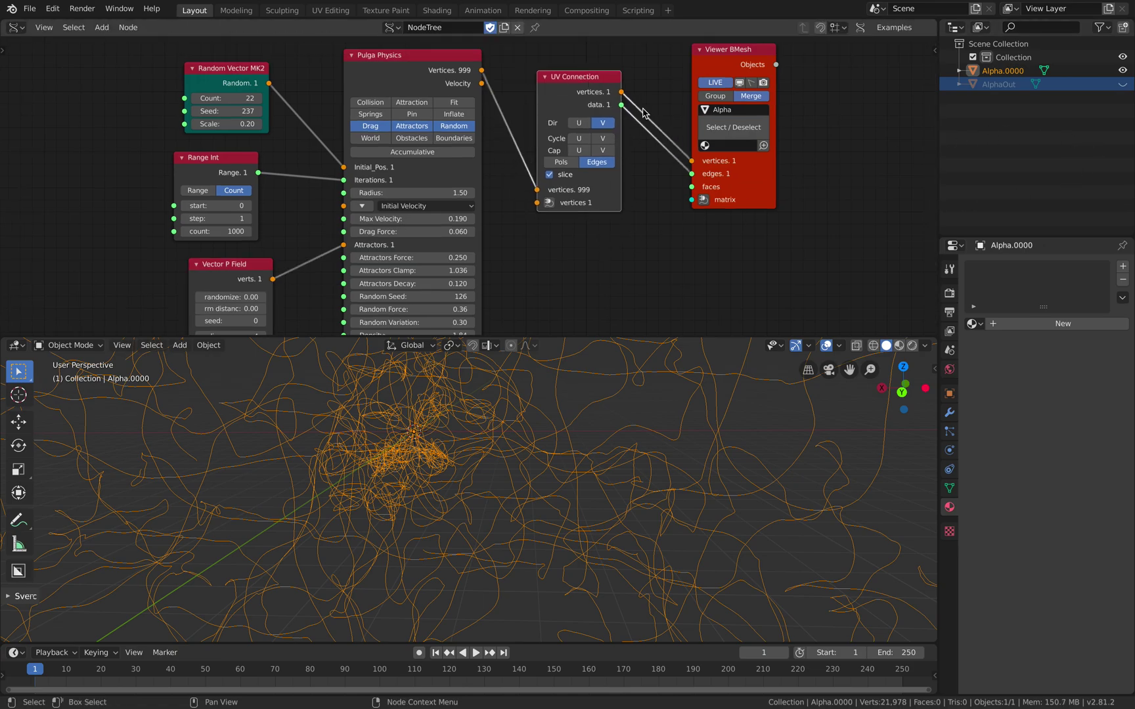
{"action": "left_click_drag", "start_coordinate": [741, 181], "coordinate": [754, 177]}
{"action": "middle_click_drag", "start_coordinate": [675, 178], "coordinate": [677, 177]}
{"action": "scroll", "coordinate": [660, 197], "scroll_direction": "down", "scroll_amount": 2}
{"action": "middle_click_drag", "start_coordinate": [631, 231], "coordinate": [642, 224]}
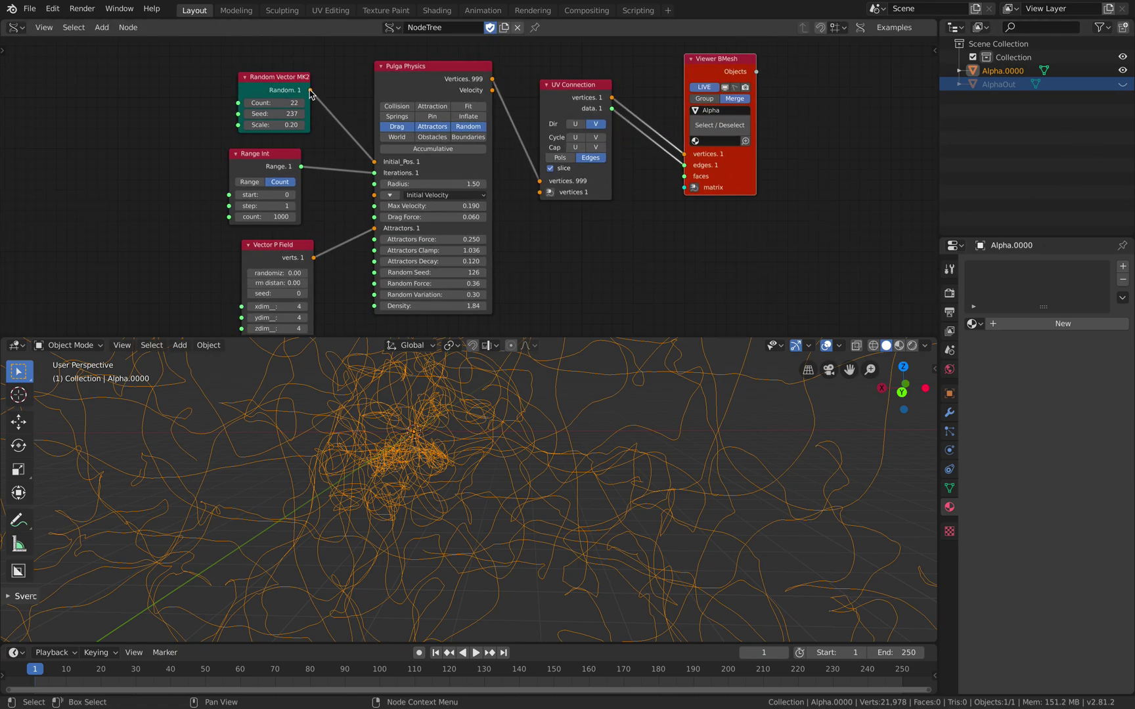
{"action": "left_click_drag", "start_coordinate": [295, 82], "coordinate": [319, 65]}
{"action": "left_click_drag", "start_coordinate": [276, 158], "coordinate": [309, 138]}
{"action": "left_click_drag", "start_coordinate": [281, 249], "coordinate": [304, 217]}
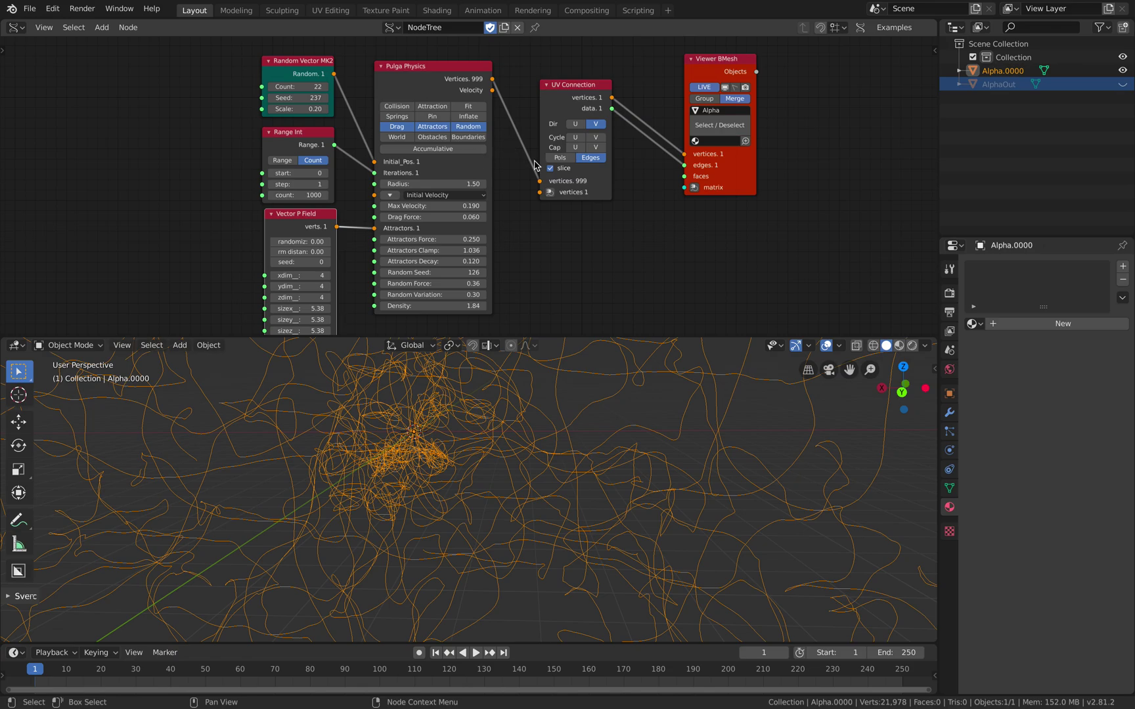
{"action": "middle_click_drag", "start_coordinate": [570, 246], "coordinate": [554, 253]}
{"action": "left_click_drag", "start_coordinate": [711, 191], "coordinate": [691, 226]}
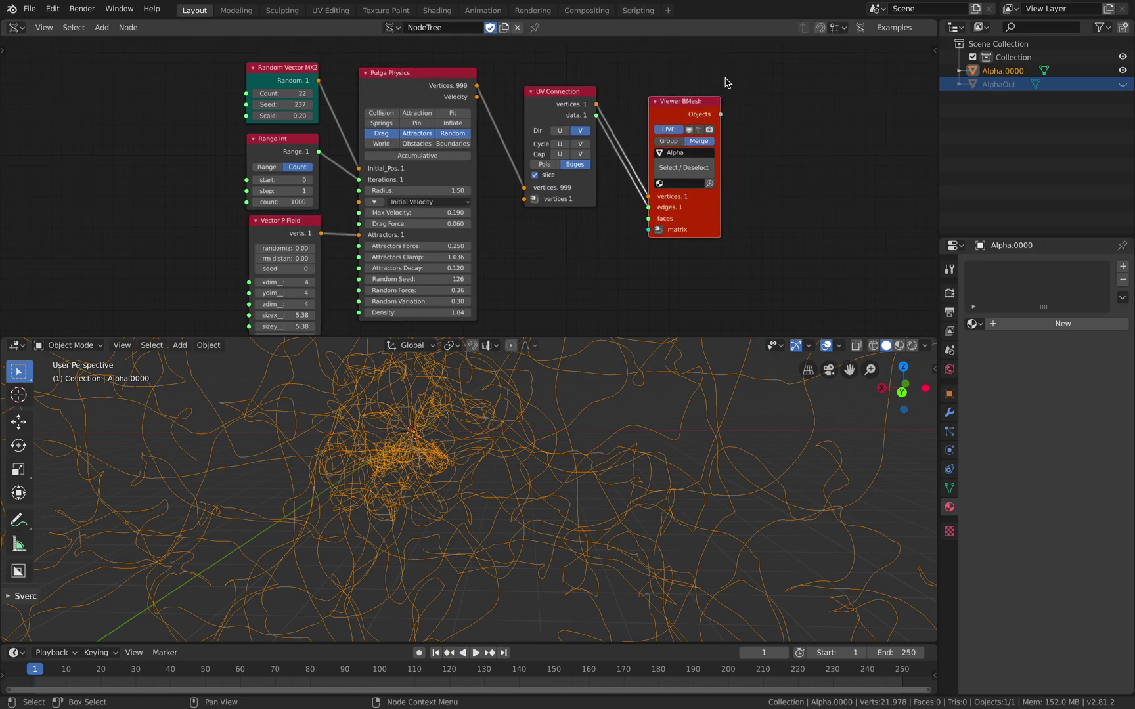
Set the Random Vector MK2 node's Count to 1 so only one particle path is generated.
{"action": "middle_click_drag", "start_coordinate": [611, 375], "coordinate": [544, 405]}
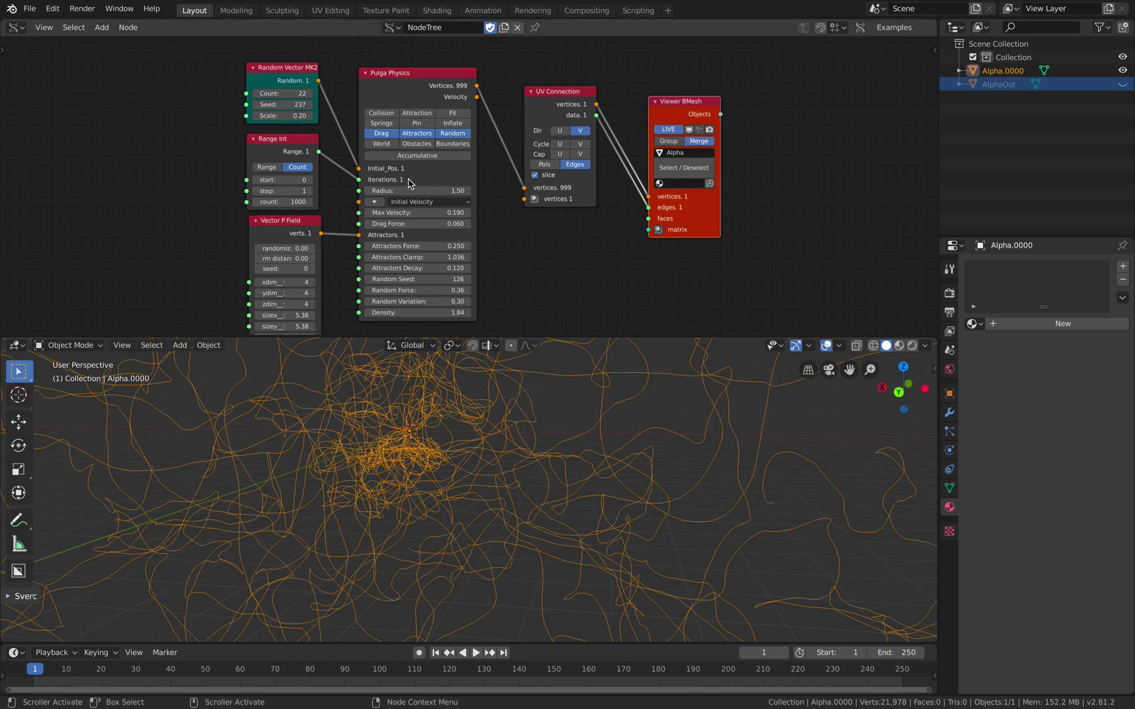
{"action": "scroll", "coordinate": [414, 182], "scroll_direction": "up", "scroll_amount": 2}
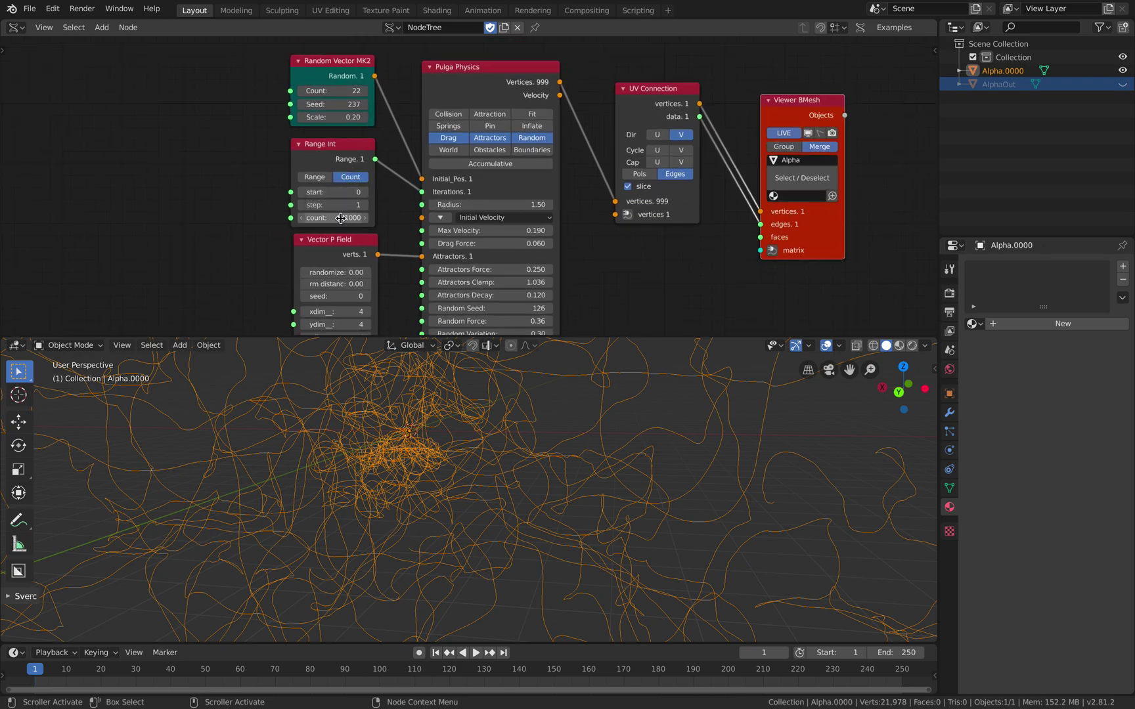
{"action": "left_click", "coordinate": [338, 91]}
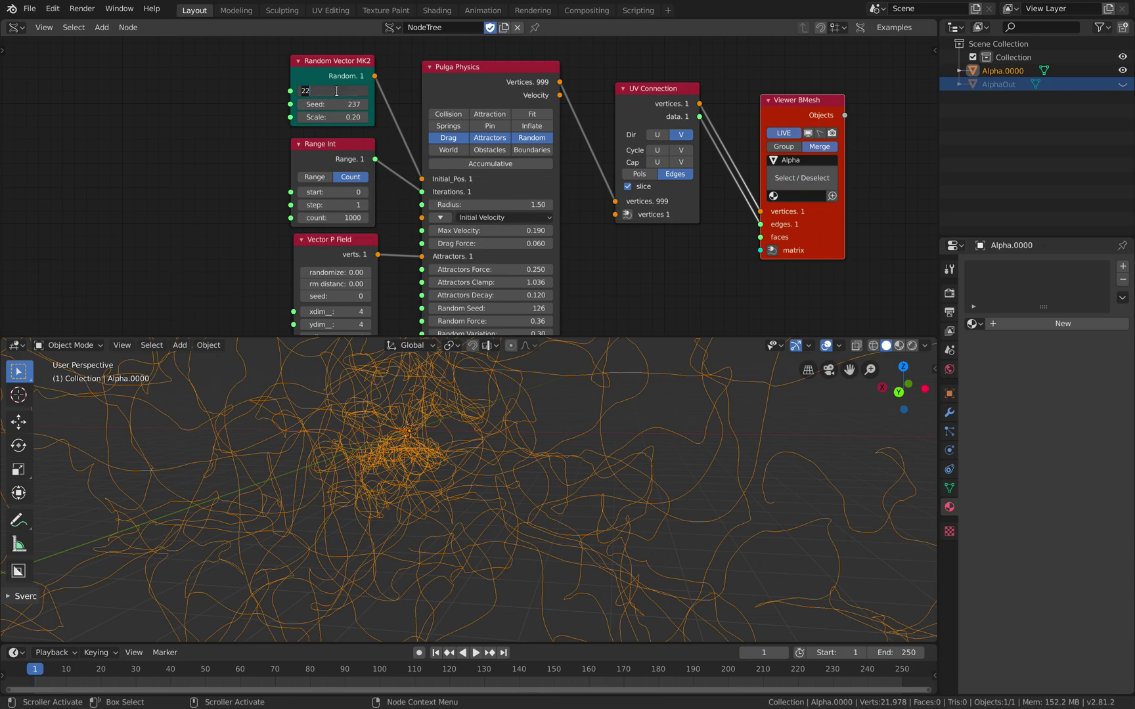
{"action": "key", "text": "Return"}
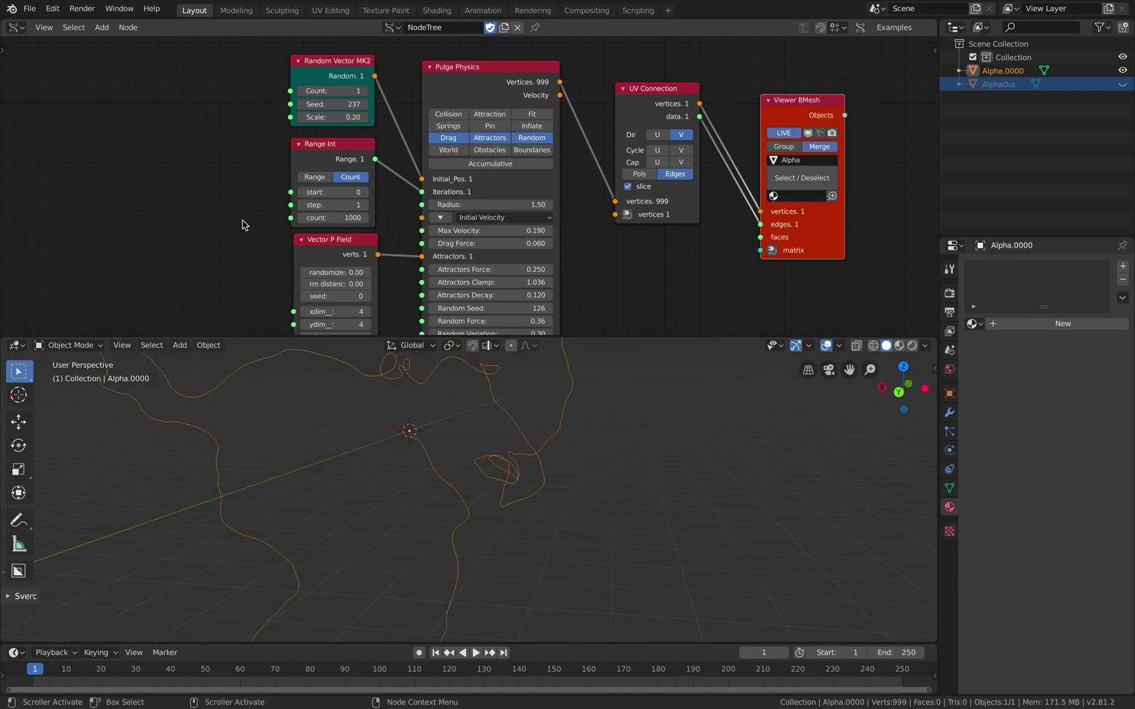
Examine the single particle path from several angles along with the nodes that generate it.
{"action": "middle_click_drag", "start_coordinate": [242, 221], "coordinate": [245, 189]}
{"action": "scroll", "coordinate": [536, 500], "scroll_direction": "down", "scroll_amount": 4}
{"action": "middle_click_drag", "start_coordinate": [536, 500], "coordinate": [476, 421]}
{"action": "scroll", "coordinate": [468, 107], "scroll_direction": "up", "scroll_amount": 1}
{"action": "middle_click_drag", "start_coordinate": [375, 120], "coordinate": [368, 183]}
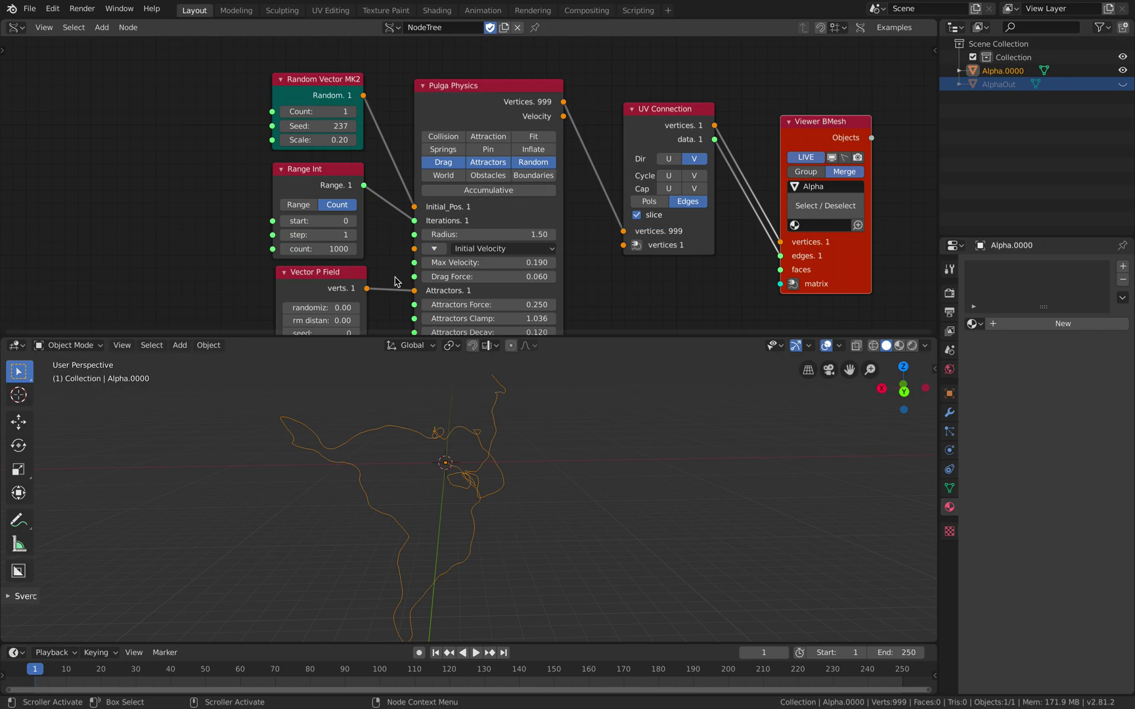
{"action": "scroll", "coordinate": [519, 197], "scroll_direction": "down", "scroll_amount": 2, "text": "shift"}
{"action": "middle_click_drag", "start_coordinate": [506, 452], "coordinate": [393, 466]}
{"action": "middle_click_drag", "start_coordinate": [314, 244], "coordinate": [318, 237]}
{"action": "middle_click_drag", "start_coordinate": [385, 271], "coordinate": [377, 251]}
Nudge the Vector P Field and Random Vector MK2 nodes slightly within the node tree.
{"action": "left_click_drag", "start_coordinate": [324, 191], "coordinate": [317, 195]}
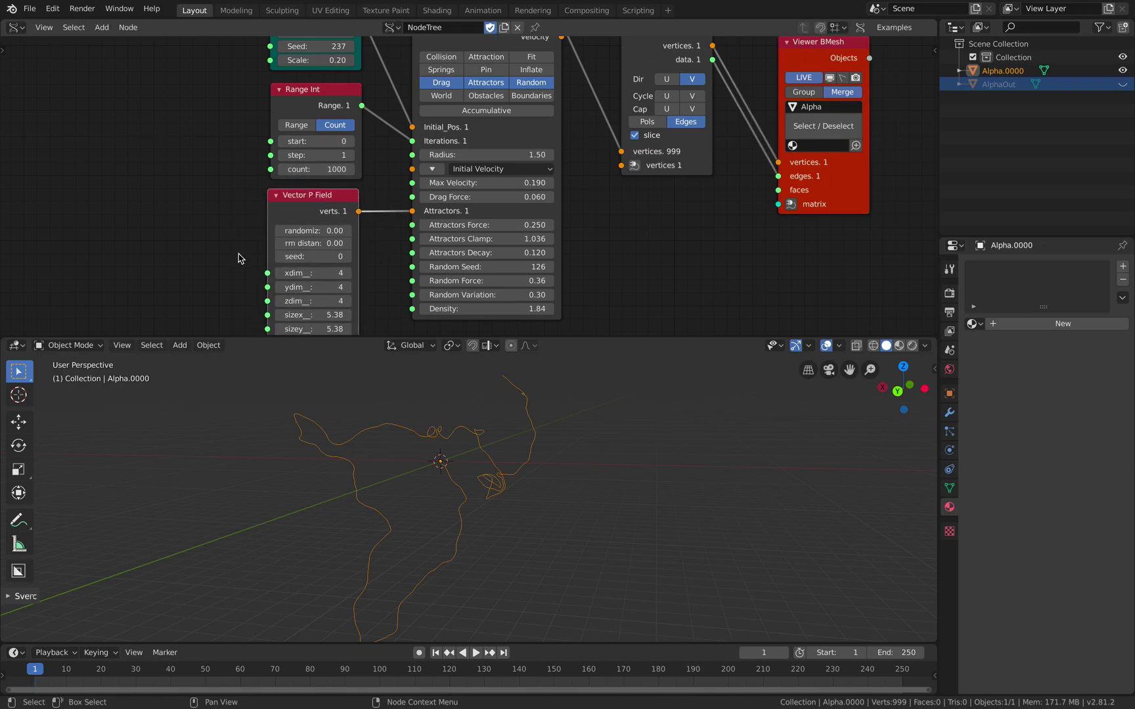
{"action": "middle_click_drag", "start_coordinate": [231, 164], "coordinate": [233, 216]}
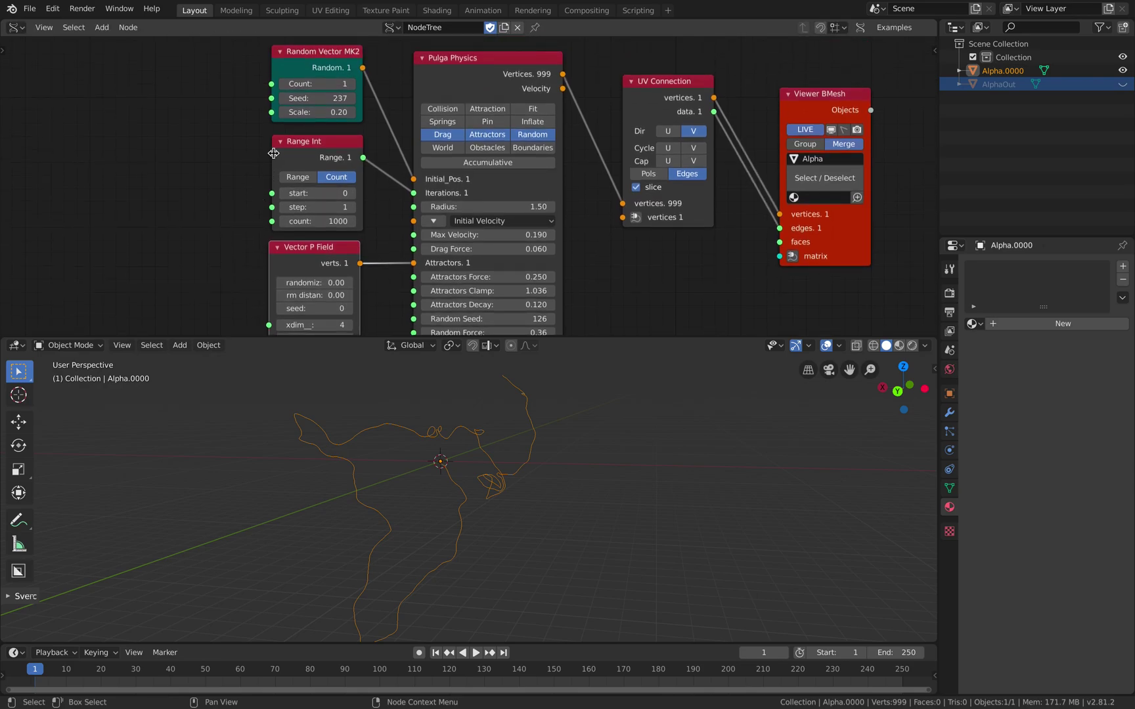
{"action": "left_click_drag", "start_coordinate": [359, 70], "coordinate": [366, 74]}
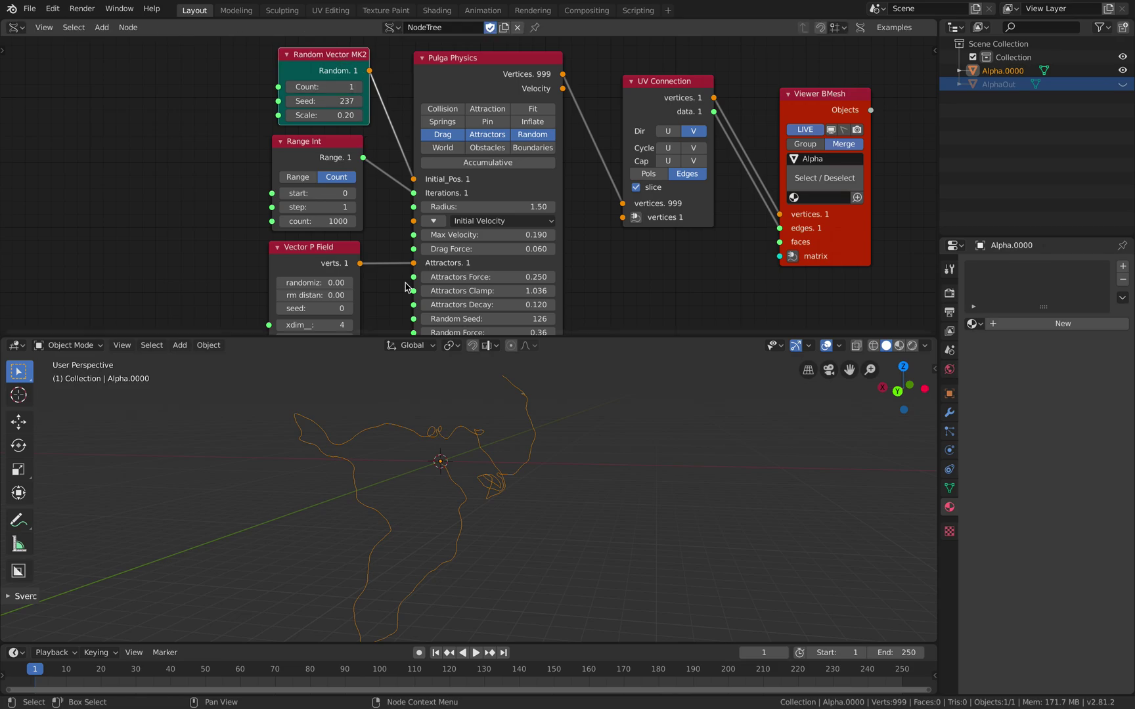
Set the Vector P Field node's randomize value to 0.06 and save the file.
{"action": "middle_click_drag", "start_coordinate": [500, 421], "coordinate": [515, 449]}
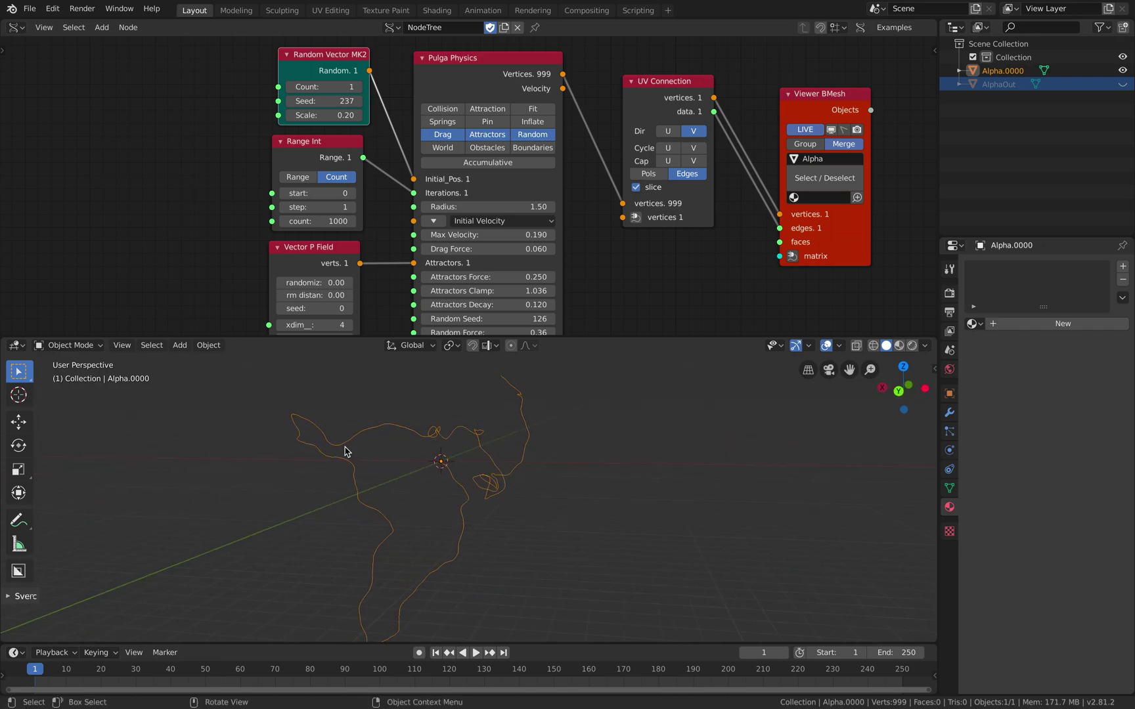
{"action": "middle_click_drag", "start_coordinate": [333, 447], "coordinate": [511, 469]}
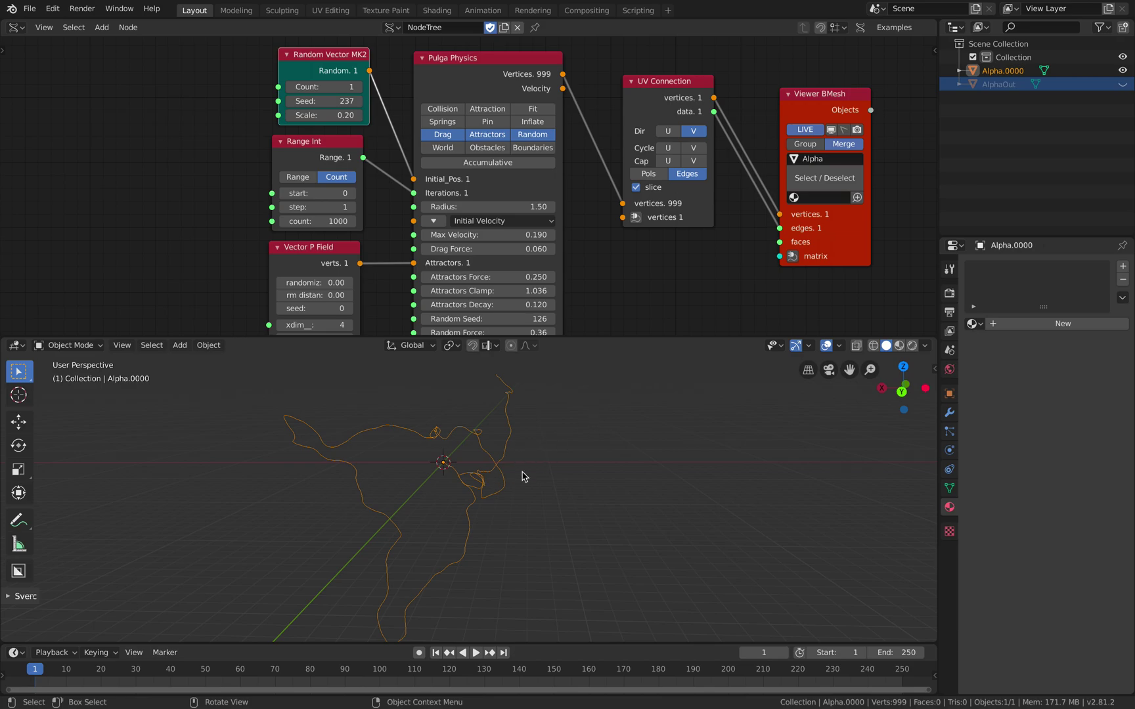
{"action": "middle_click_drag", "start_coordinate": [240, 222], "coordinate": [244, 217]}
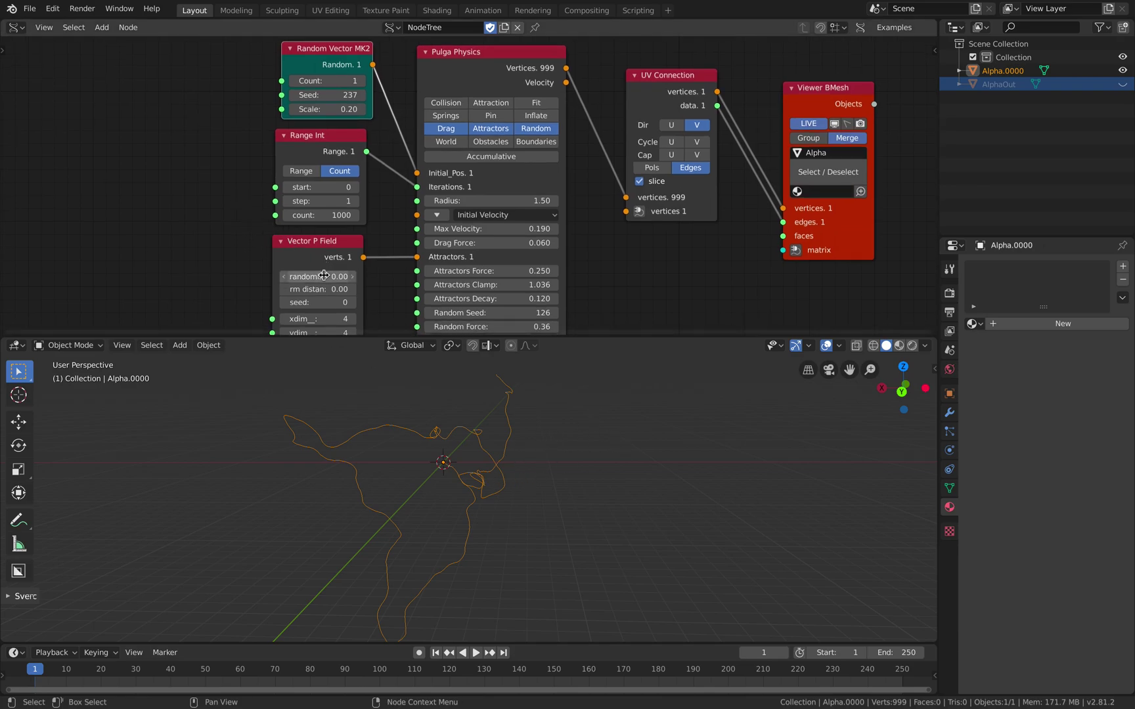
{"action": "middle_click_drag", "start_coordinate": [312, 275], "coordinate": [331, 255]}
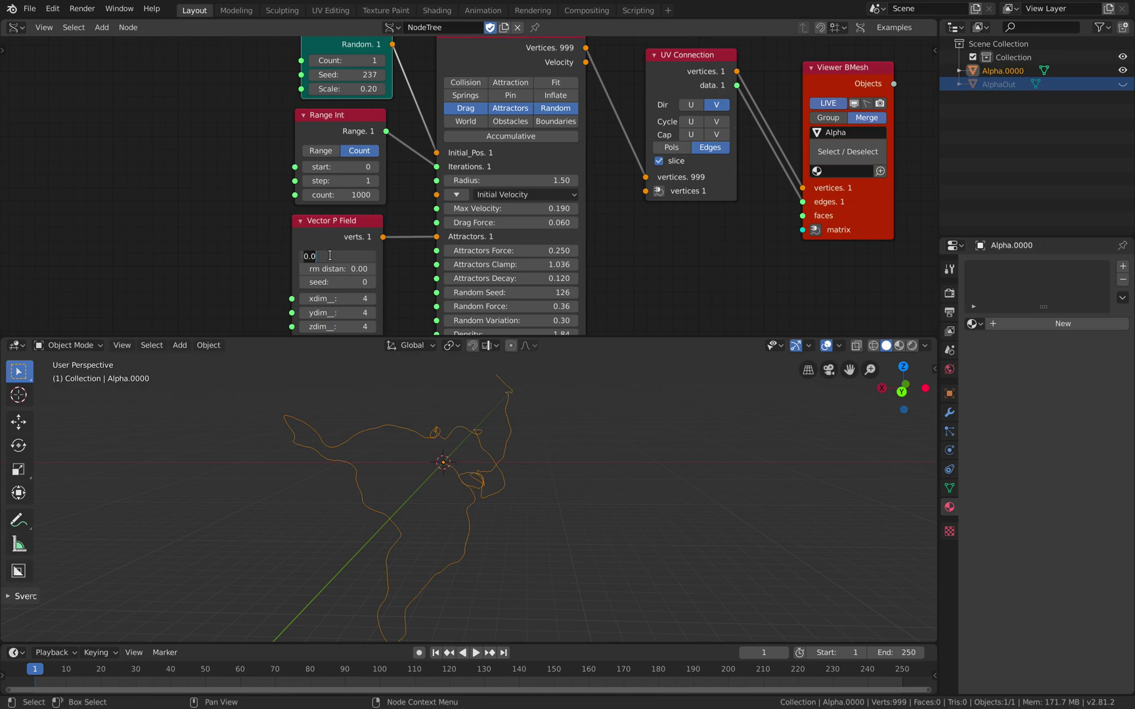
{"action": "type", "text": "13"}
{"action": "key", "text": "Return"}
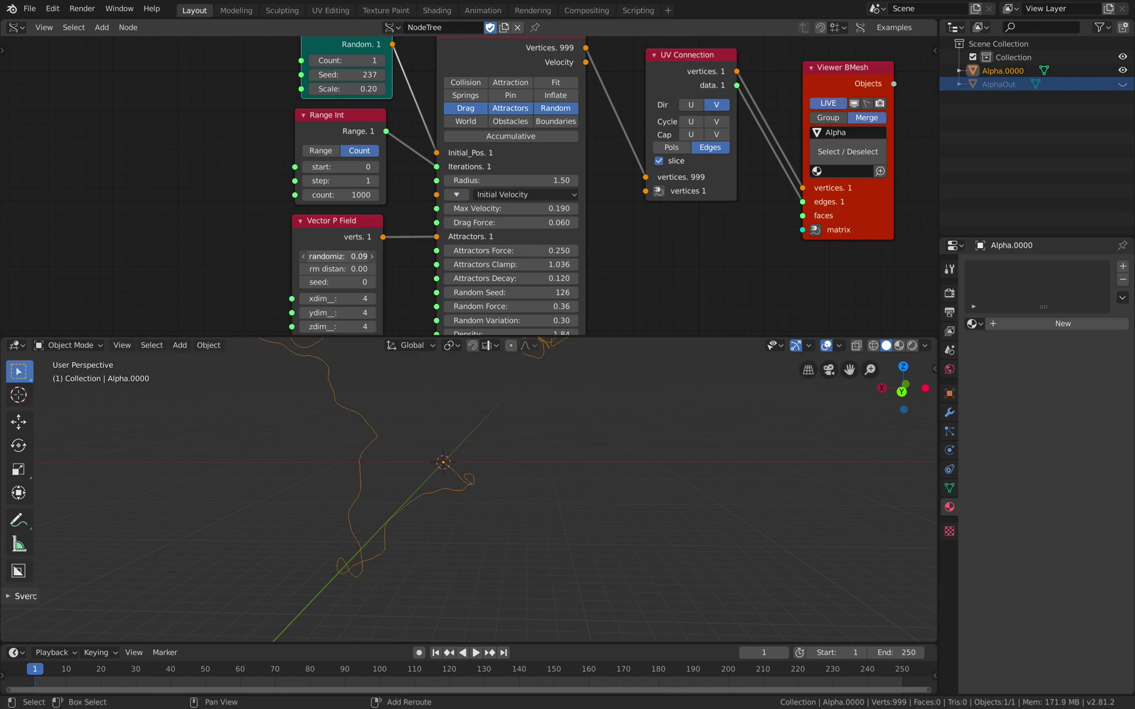
{"action": "left_click_drag", "start_coordinate": [338, 256], "coordinate": [333, 256]}
{"action": "scroll", "coordinate": [613, 398], "scroll_direction": "down", "scroll_amount": 2}
{"action": "middle_click_drag", "start_coordinate": [555, 427], "coordinate": [542, 431]}
{"action": "key", "text": "ctrl+s"}
Add a second Viewer BMesh node with Merge on and connect the Vector P Field's verts output to its matrix input.
{"action": "middle_click_drag", "start_coordinate": [641, 263], "coordinate": [596, 247]}
{"action": "scroll", "coordinate": [595, 247], "scroll_direction": "down", "scroll_amount": 1}
{"action": "key", "text": "alt+space"}
{"action": "type", "text": "bm"}
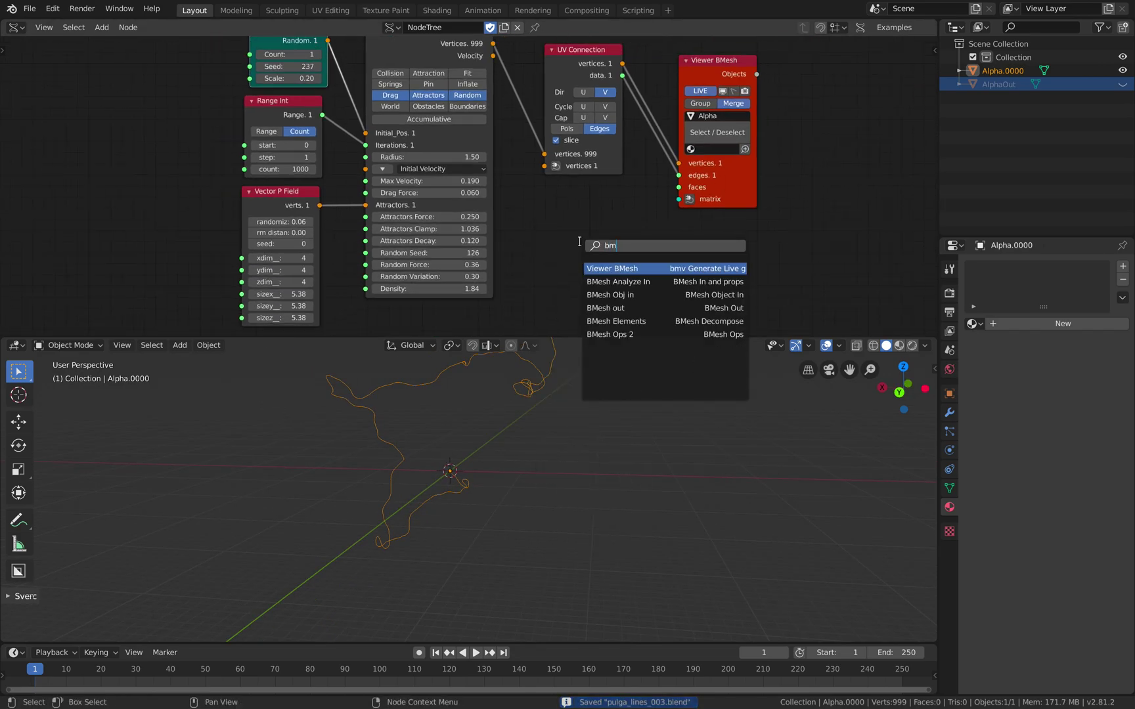
{"action": "key", "text": "Return"}
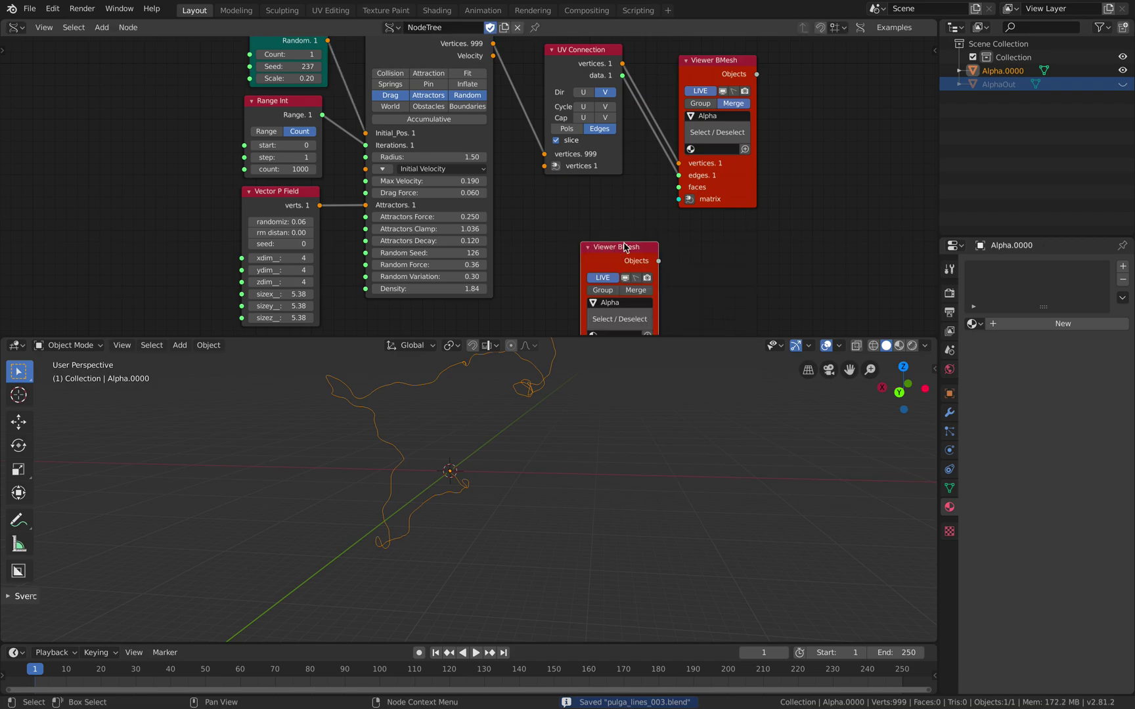
{"action": "key", "text": "Escape"}
{"action": "key", "text": "shift+d"}
{"action": "left_click", "coordinate": [626, 309]}
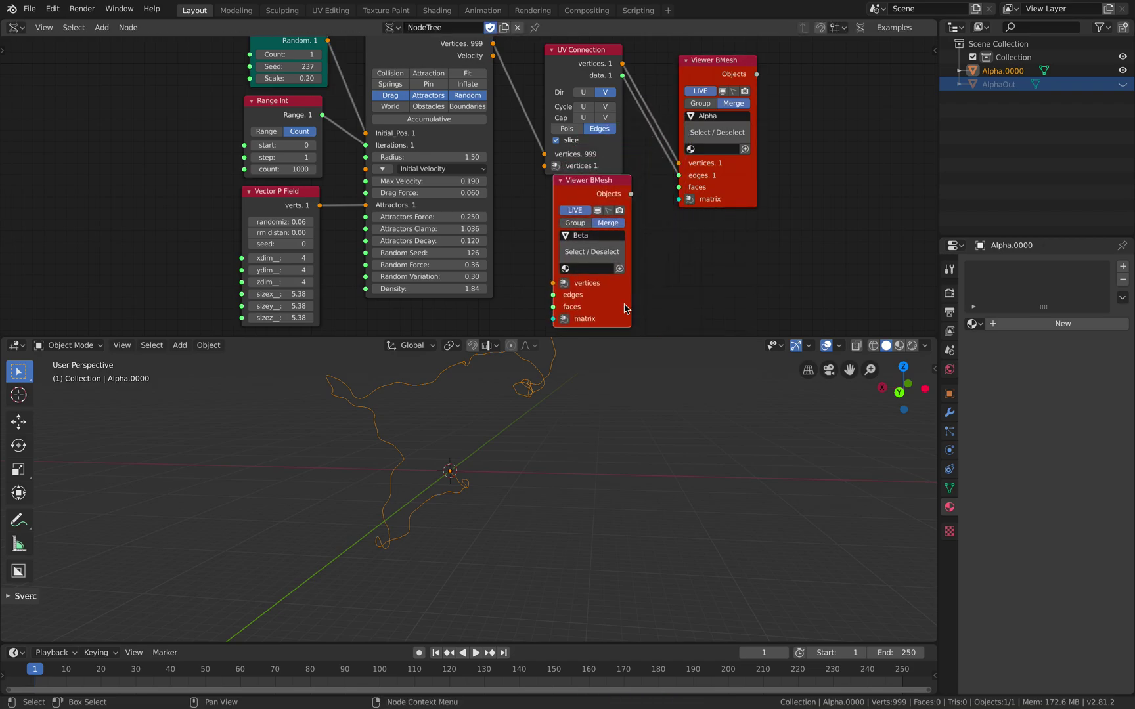
{"action": "left_click_drag", "start_coordinate": [321, 205], "coordinate": [685, 302]}
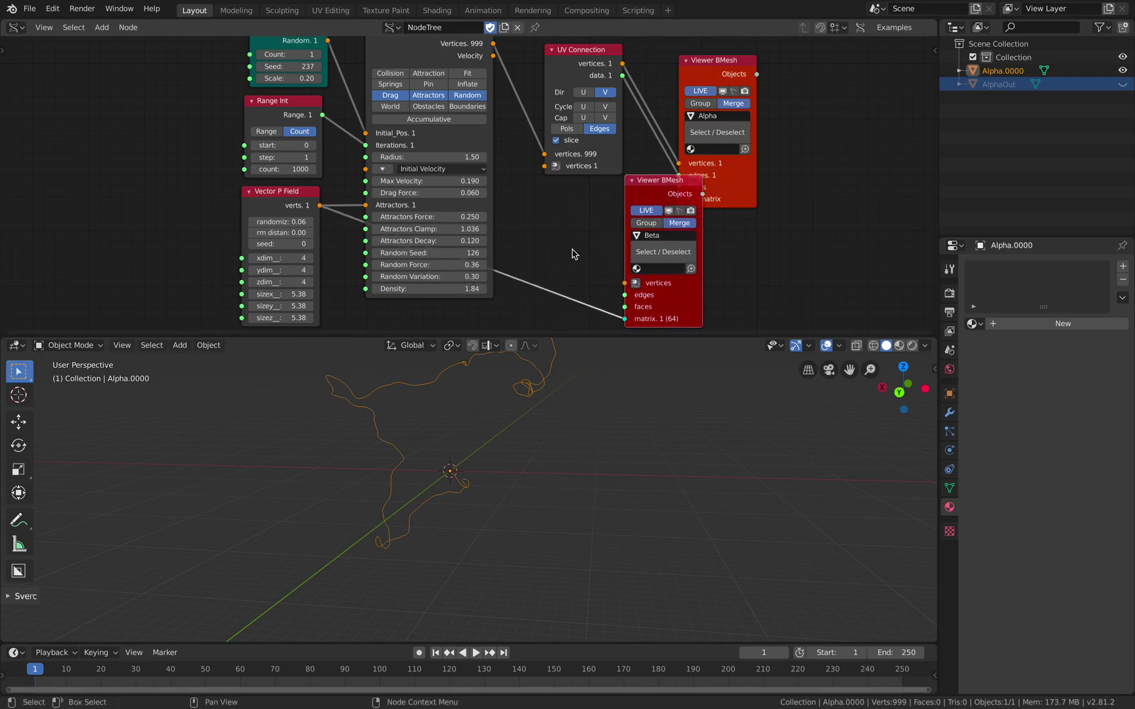
Add an IcoSphere node beside the second Viewer BMesh node.
{"action": "key", "text": "shift+a"}
{"action": "left_click", "coordinate": [531, 224]}
{"action": "type", "text": "ico"}
{"action": "key", "text": "Return"}
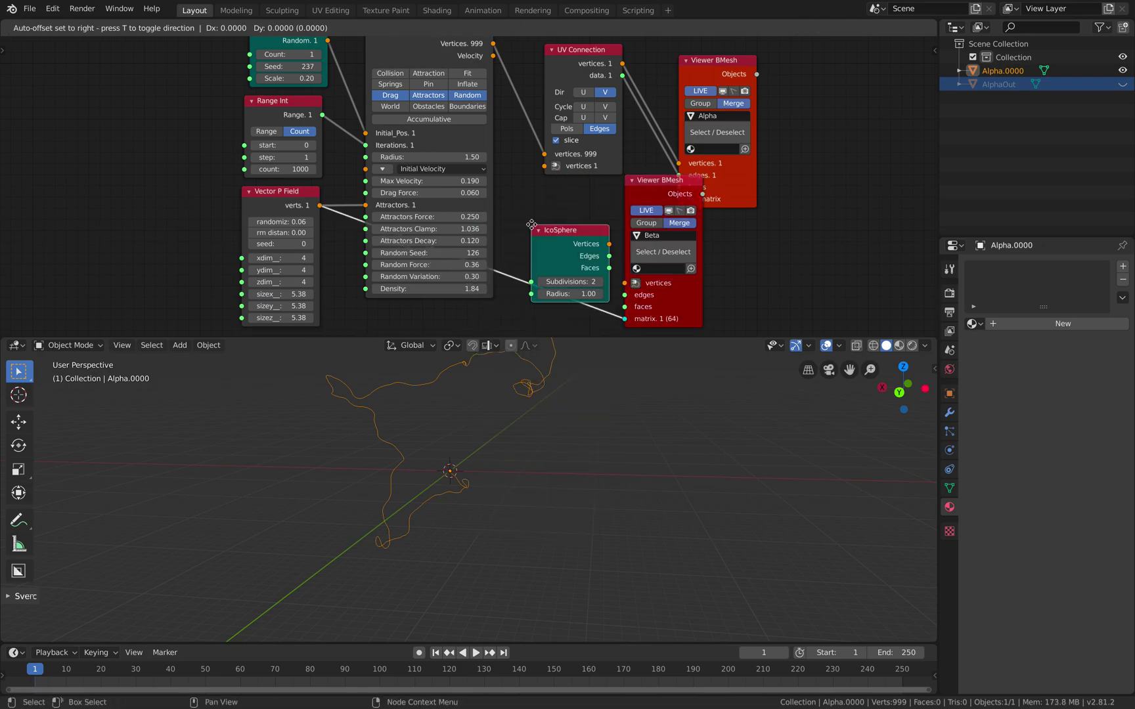
{"action": "left_click", "coordinate": [516, 199]}
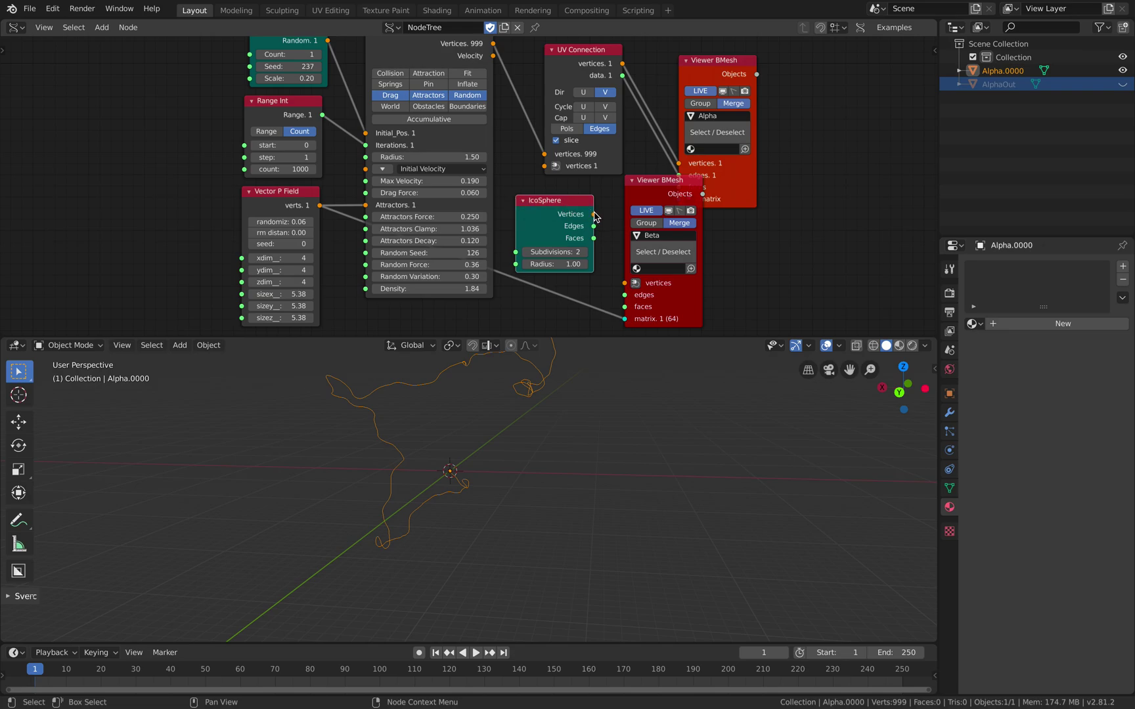
Connect the IcoSphere's Vertices and Faces outputs to the second Viewer BMesh's vertices and faces inputs, and save the file.
{"action": "left_click_drag", "start_coordinate": [595, 214], "coordinate": [625, 283]}
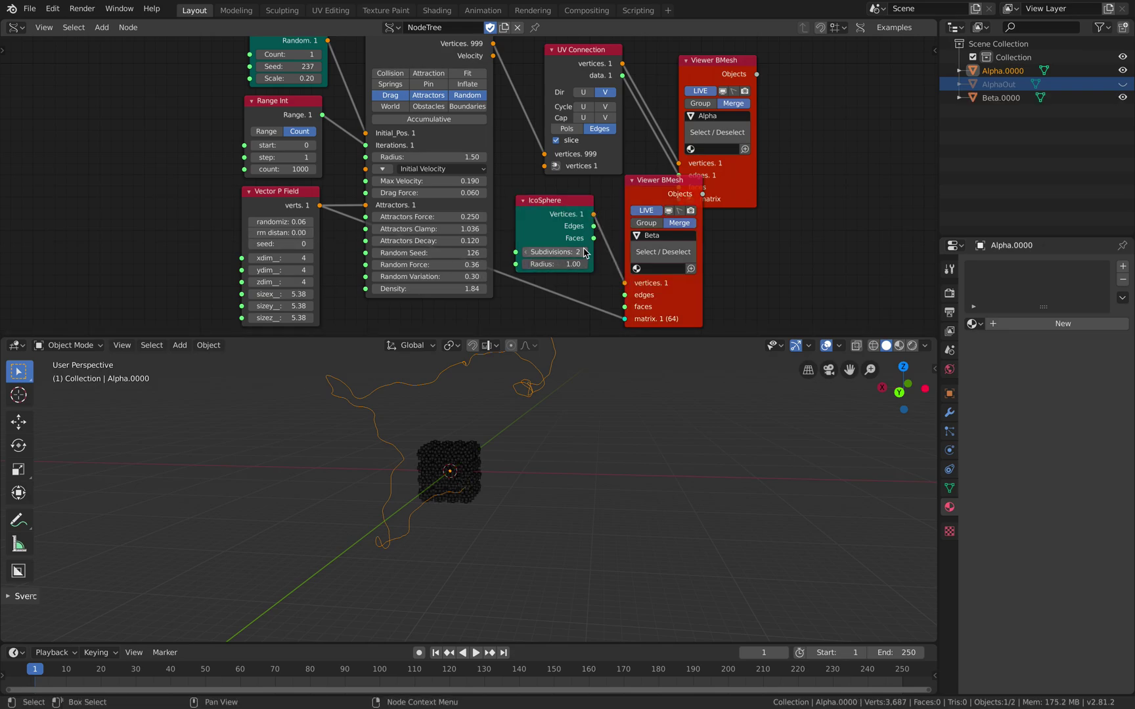
{"action": "left_click_drag", "start_coordinate": [594, 238], "coordinate": [625, 307]}
{"action": "key", "text": "ctrl+s"}
{"action": "scroll", "coordinate": [492, 435], "scroll_direction": "up", "scroll_amount": 2}
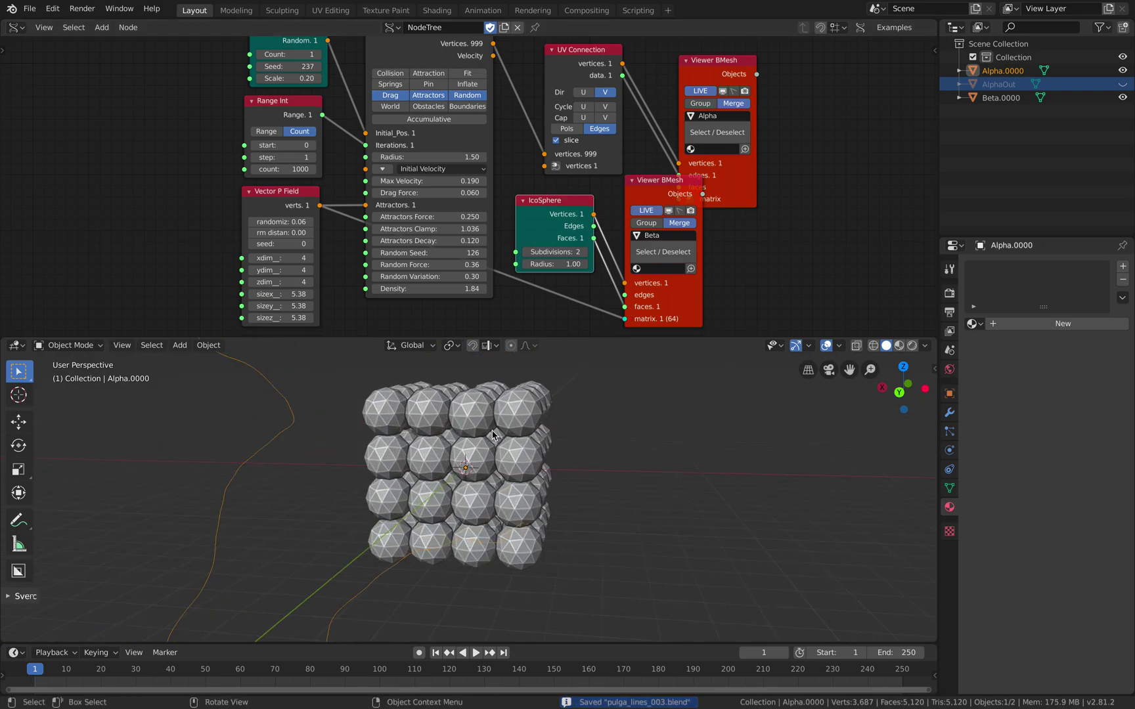
Set the IcoSphere radius to 0.2 and save the file.
{"action": "left_click", "coordinate": [558, 265]}
{"action": "type", "text": ".2"}
{"action": "key", "text": "Return"}
{"action": "middle_click_drag", "start_coordinate": [557, 447], "coordinate": [552, 464], "text": "shift"}
{"action": "key", "text": "ctrl+s"}
Examine the grid of attractor spheres and the particle path from several angles, and save the file.
{"action": "key", "text": "Home"}
{"action": "scroll", "coordinate": [343, 171], "scroll_direction": "up", "scroll_amount": 1}
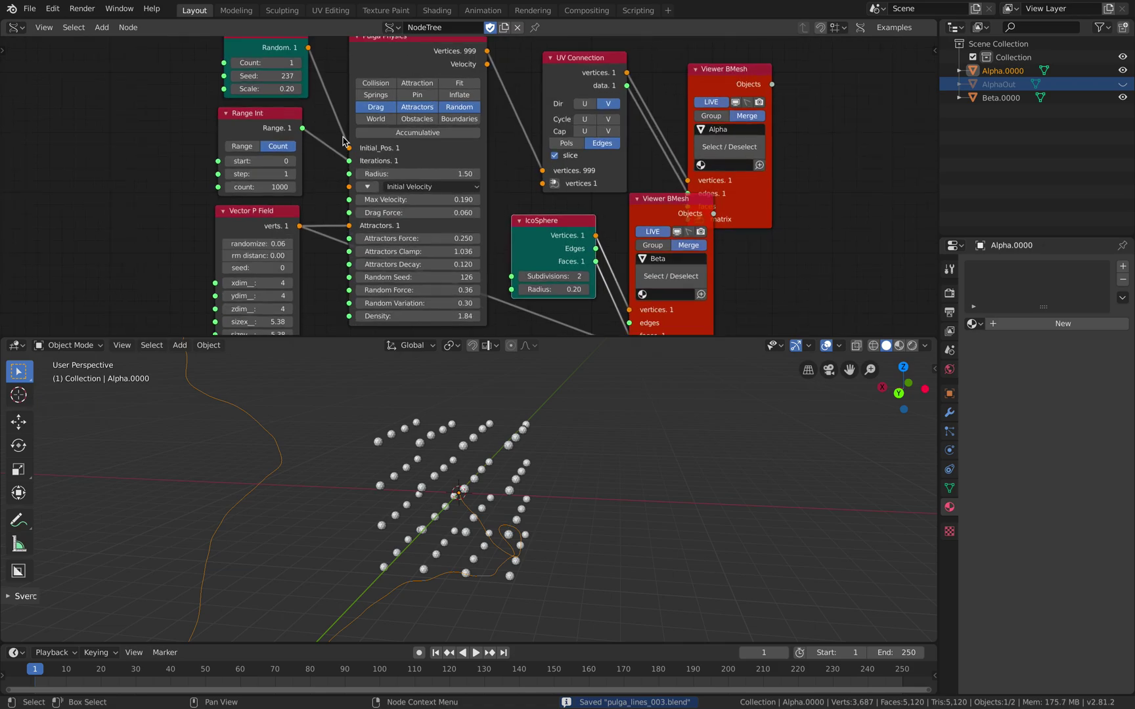
{"action": "middle_click_drag", "start_coordinate": [320, 126], "coordinate": [326, 137]}
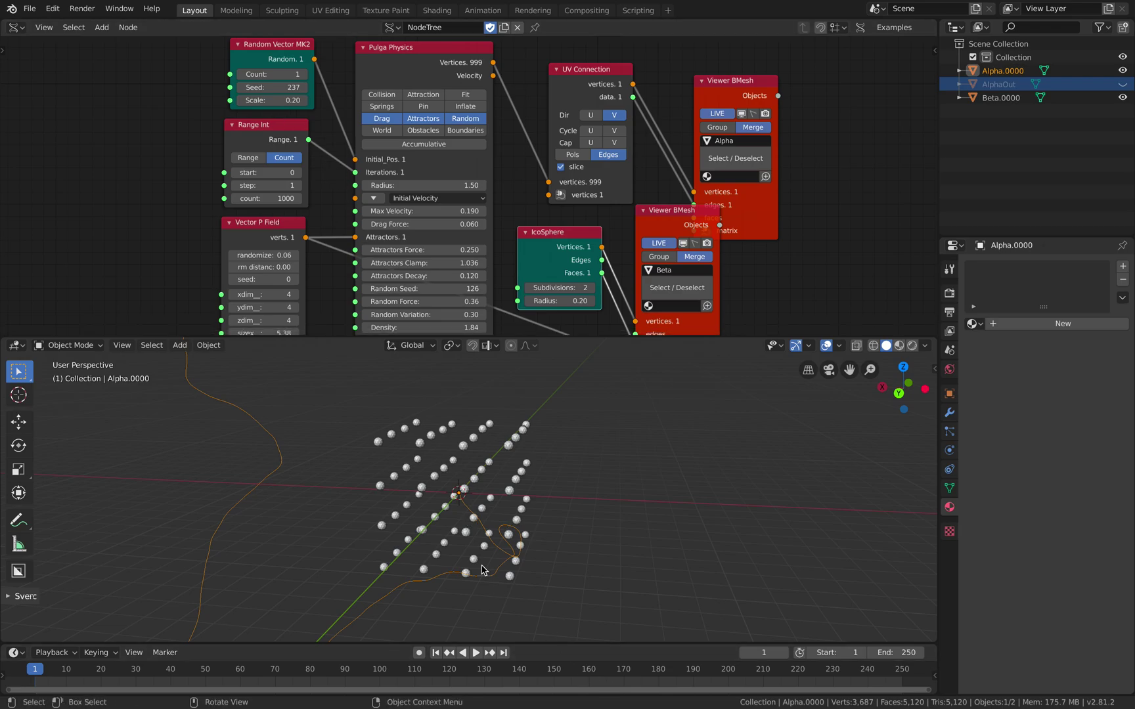
{"action": "scroll", "coordinate": [374, 460], "scroll_direction": "down", "scroll_amount": 2}
{"action": "middle_click_drag", "start_coordinate": [325, 425], "coordinate": [401, 504]}
{"action": "key", "text": "ctrl+s"}
{"action": "scroll", "coordinate": [423, 547], "scroll_direction": "up", "scroll_amount": 4}
{"action": "scroll", "coordinate": [456, 466], "scroll_direction": "up", "scroll_amount": 2}
{"action": "scroll", "coordinate": [449, 431], "scroll_direction": "down", "scroll_amount": 3}
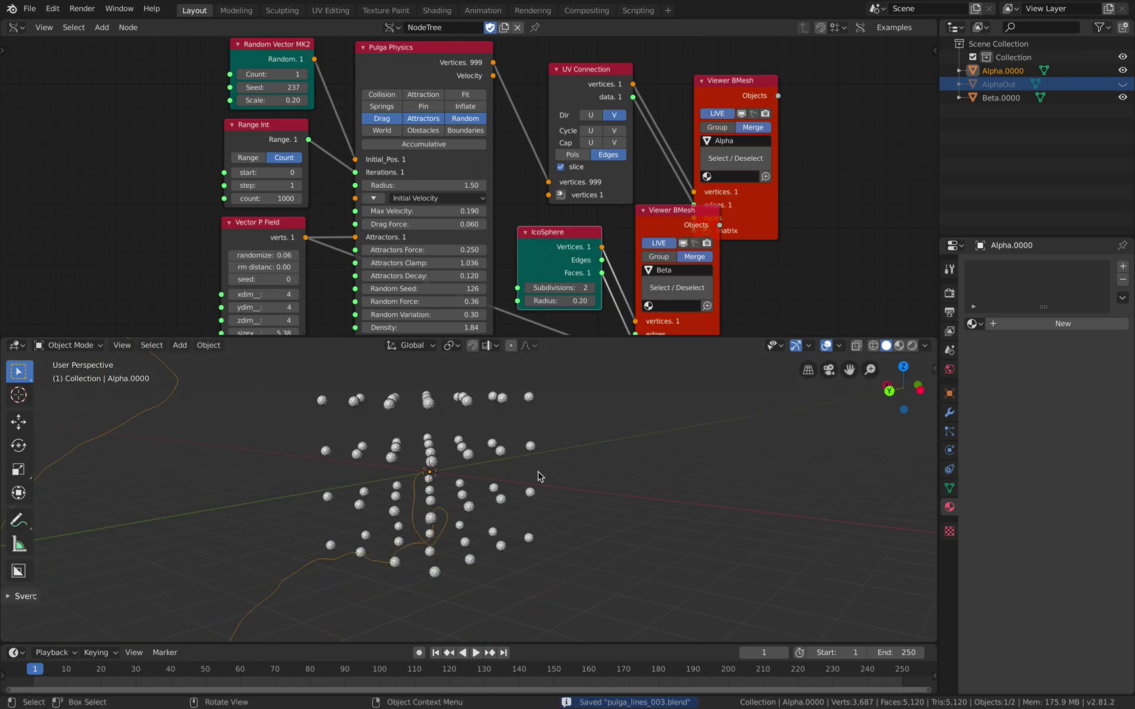
Save the file and set the Pulga Physics node's Random Force to 0.
{"action": "scroll", "coordinate": [424, 441], "scroll_direction": "down", "scroll_amount": 3}
{"action": "middle_click_drag", "start_coordinate": [500, 453], "coordinate": [533, 466]}
{"action": "scroll", "coordinate": [460, 460], "scroll_direction": "down", "scroll_amount": 2}
{"action": "middle_click_drag", "start_coordinate": [421, 412], "coordinate": [431, 469], "text": "shift"}
{"action": "middle_click_drag", "start_coordinate": [526, 426], "coordinate": [564, 440]}
{"action": "key", "text": "ctrl+s"}
{"action": "middle_click_drag", "start_coordinate": [439, 276], "coordinate": [445, 233]}
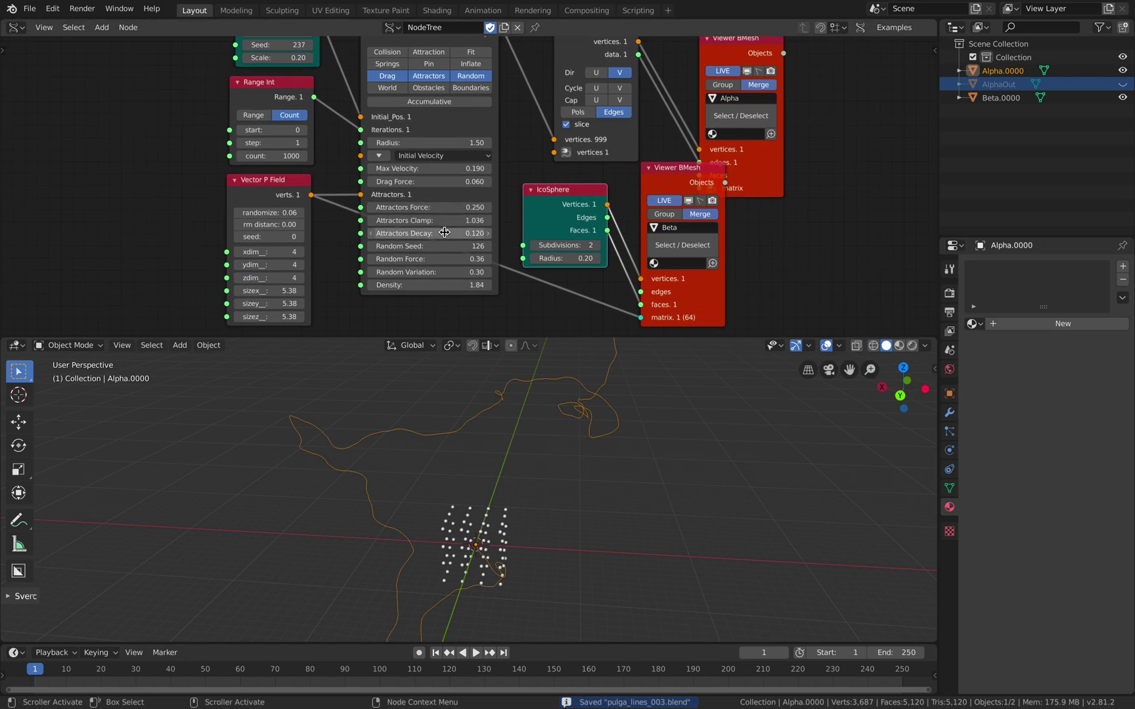
{"action": "left_click", "coordinate": [439, 258]}
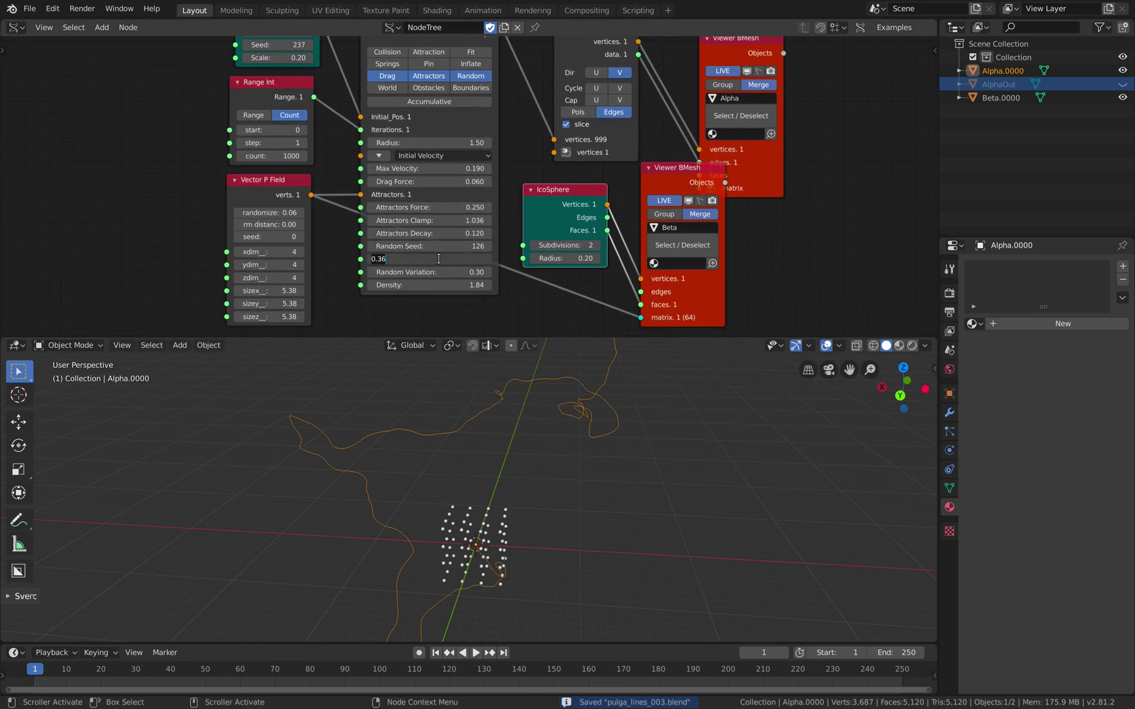
{"action": "key", "text": "Return"}
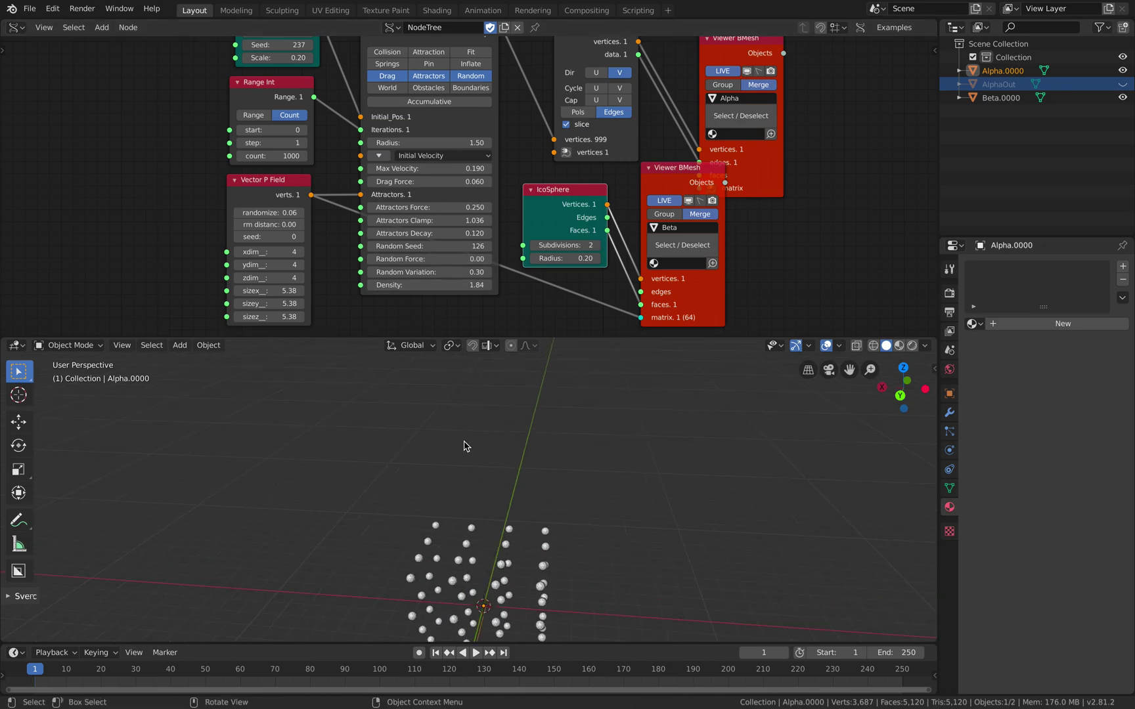
Examine the sphere grid up close and raise the Pulga Physics node's Random Force to 0.48.
{"action": "scroll", "coordinate": [468, 462], "scroll_direction": "down", "scroll_amount": 2}
{"action": "scroll", "coordinate": [469, 463], "scroll_direction": "up", "scroll_amount": 8}
{"action": "middle_click_drag", "start_coordinate": [471, 469], "coordinate": [443, 444]}
{"action": "scroll", "coordinate": [445, 449], "scroll_direction": "down", "scroll_amount": 4}
{"action": "scroll", "coordinate": [451, 454], "scroll_direction": "up", "scroll_amount": 2}
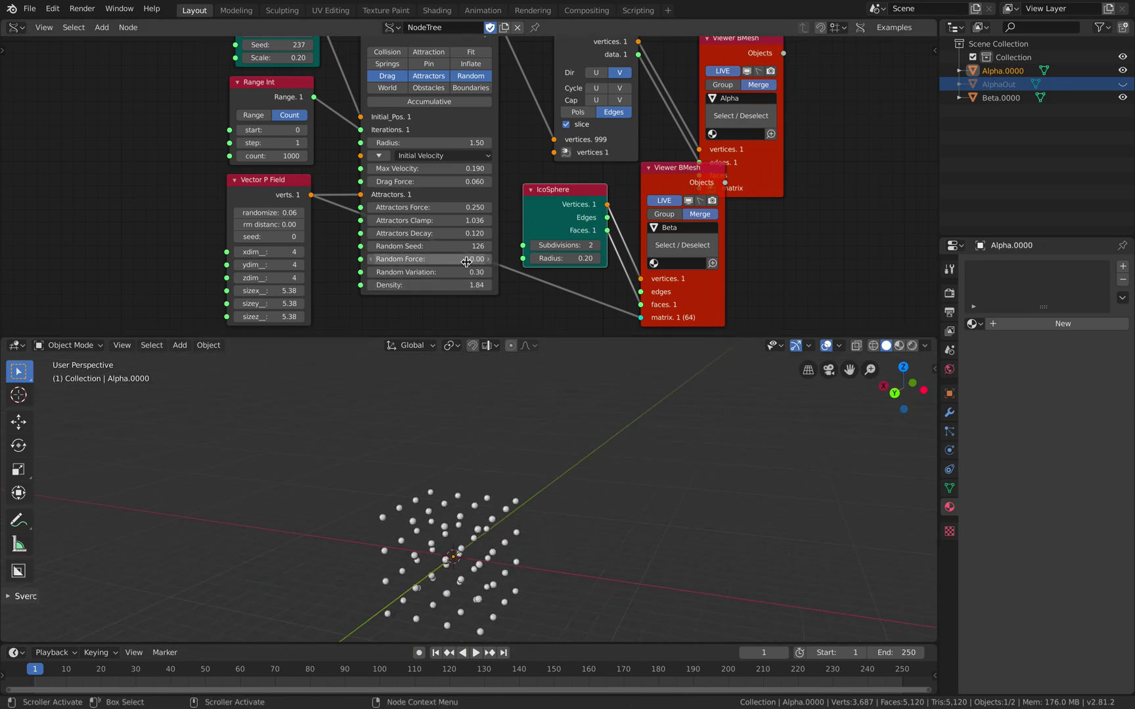
{"action": "left_click_drag", "start_coordinate": [464, 259], "coordinate": [493, 259], "text": "shift"}
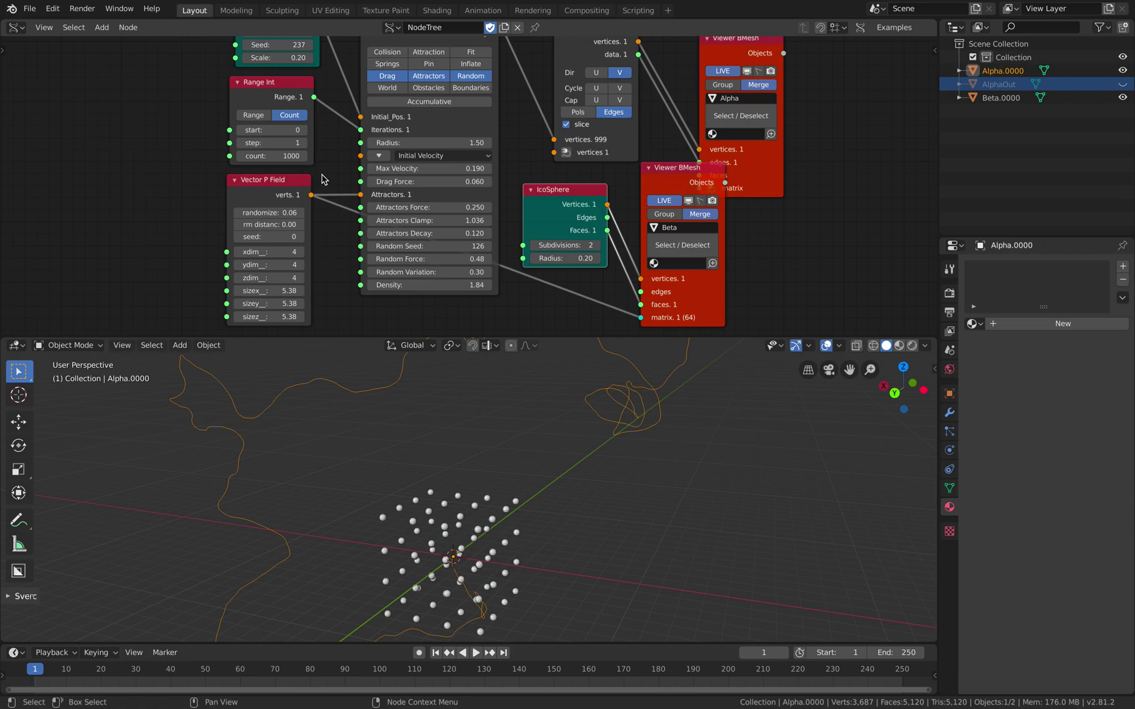
Toggle the Attractors force off and on, move the Vector P Field node aside and reconnect its verts output to the Attractors input.
{"action": "left_click", "coordinate": [416, 77]}
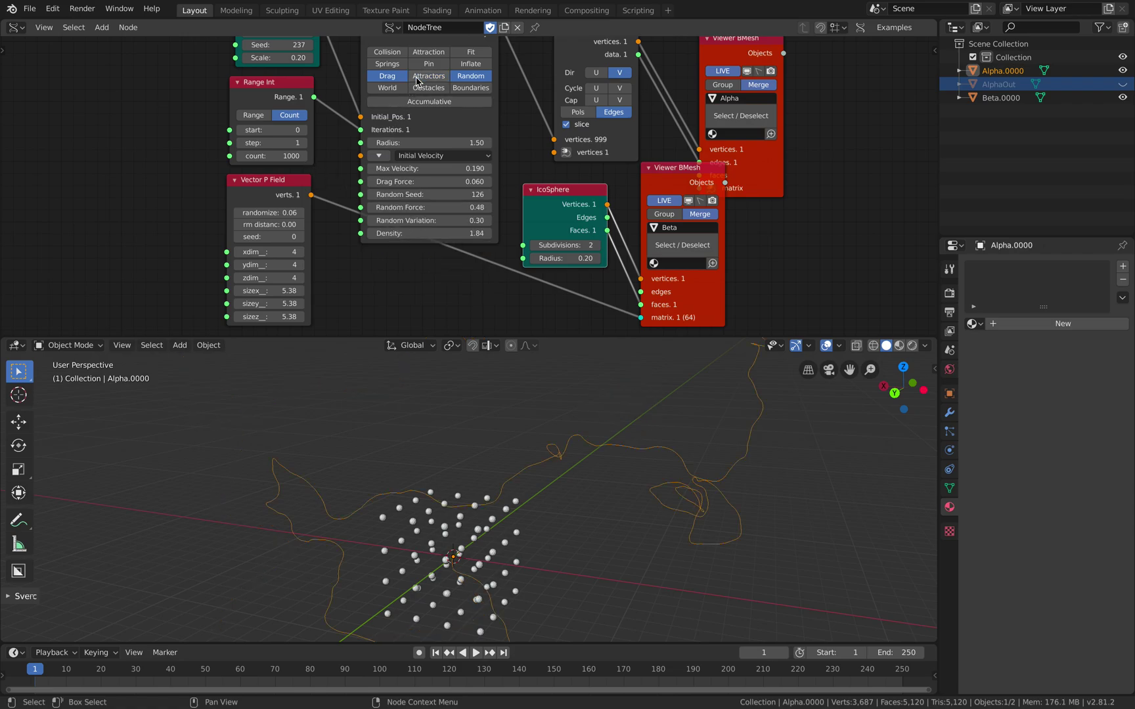
{"action": "left_click", "coordinate": [417, 78]}
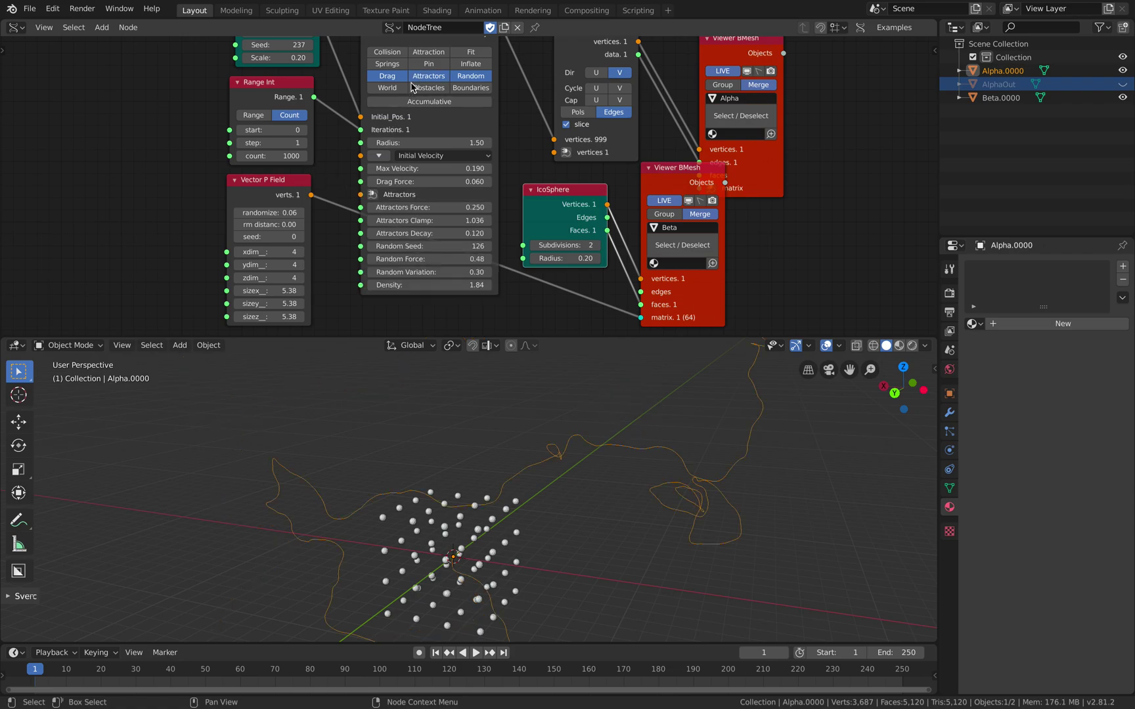
{"action": "left_click_drag", "start_coordinate": [297, 192], "coordinate": [245, 194]}
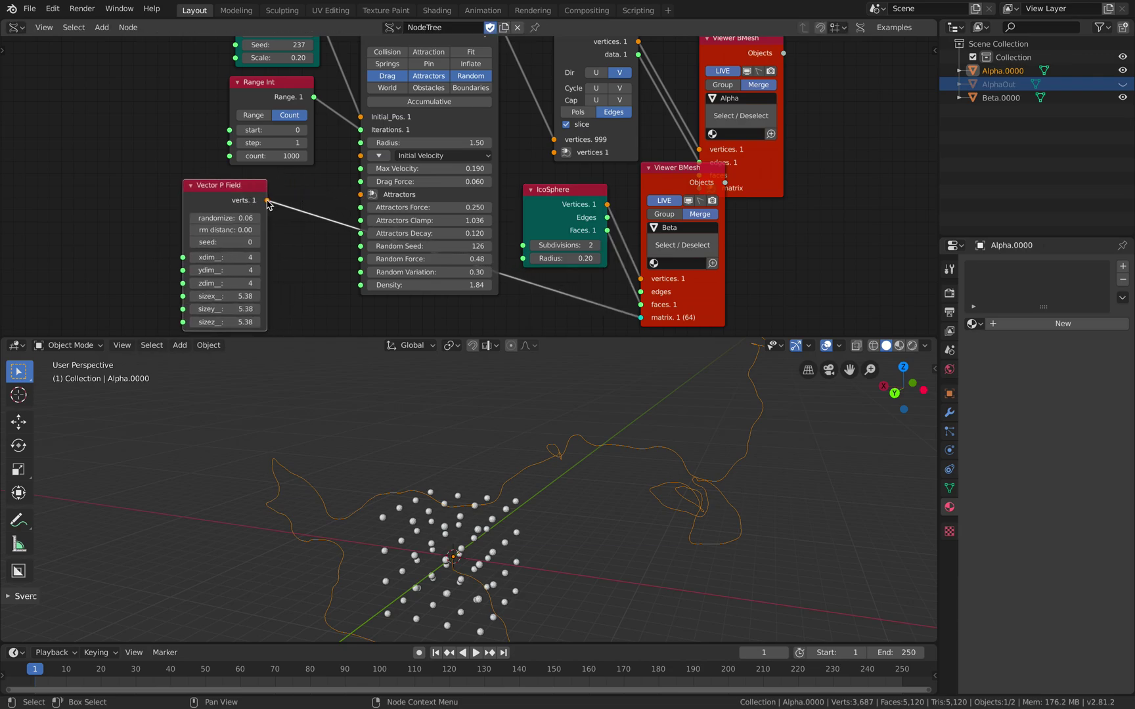
{"action": "left_click_drag", "start_coordinate": [267, 202], "coordinate": [360, 194]}
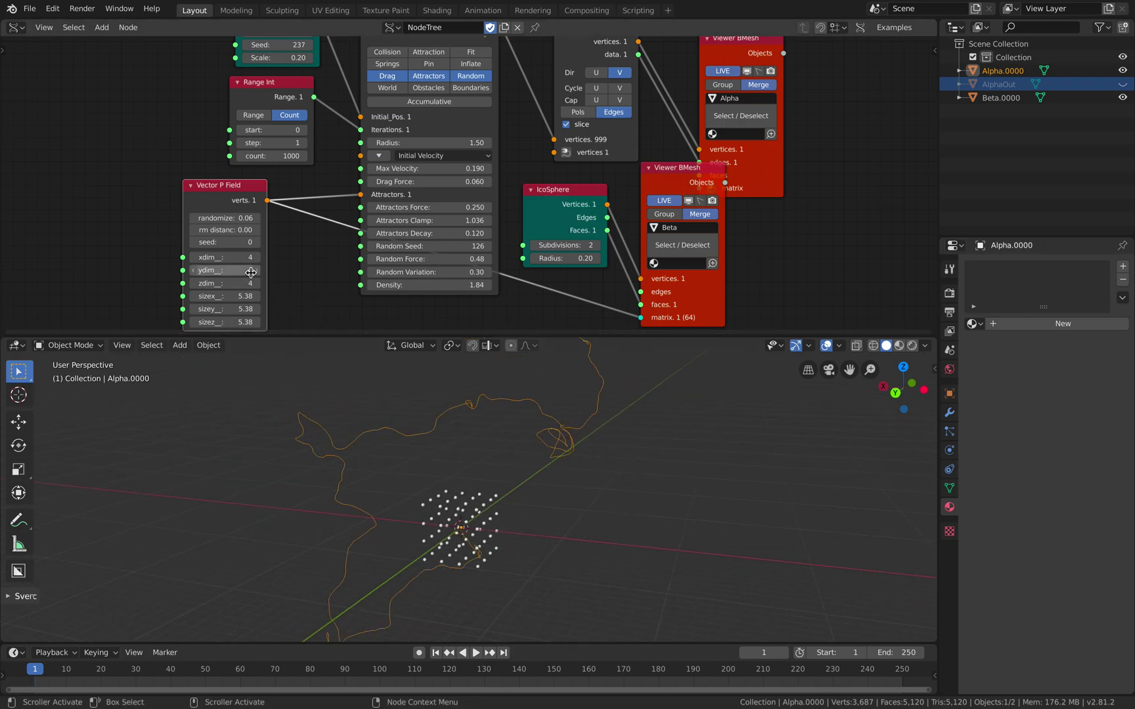
Set the Vector P Field's xdim, ydim and zdim to 20 and examine the sphere cube from several angles.
{"action": "left_click_drag", "start_coordinate": [246, 269], "coordinate": [239, 260]}
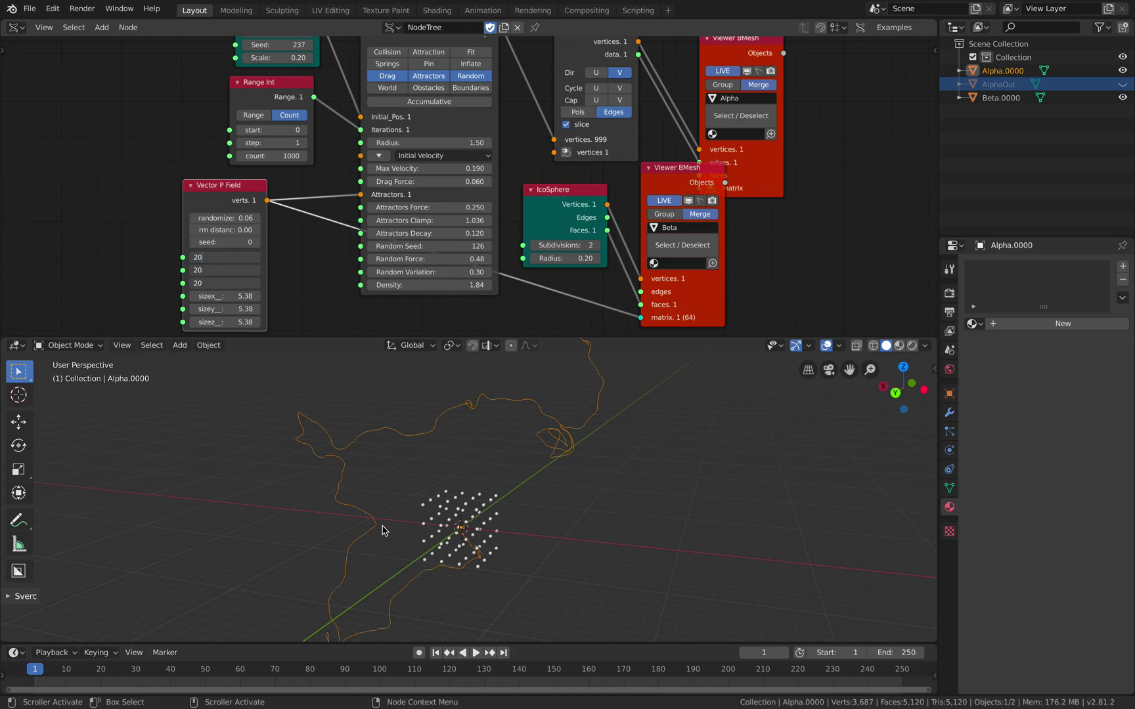
{"action": "key", "text": "Return"}
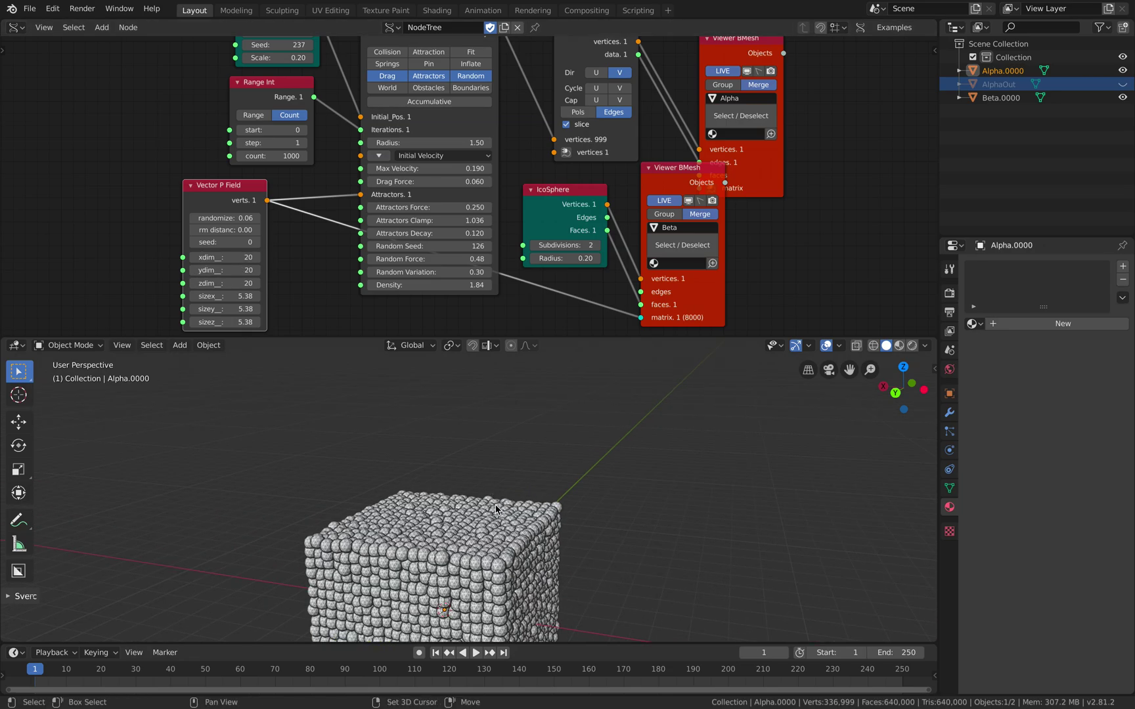
{"action": "middle_click_drag", "start_coordinate": [496, 504], "coordinate": [580, 525], "text": "shift"}
{"action": "scroll", "coordinate": [518, 501], "scroll_direction": "down", "scroll_amount": 5}
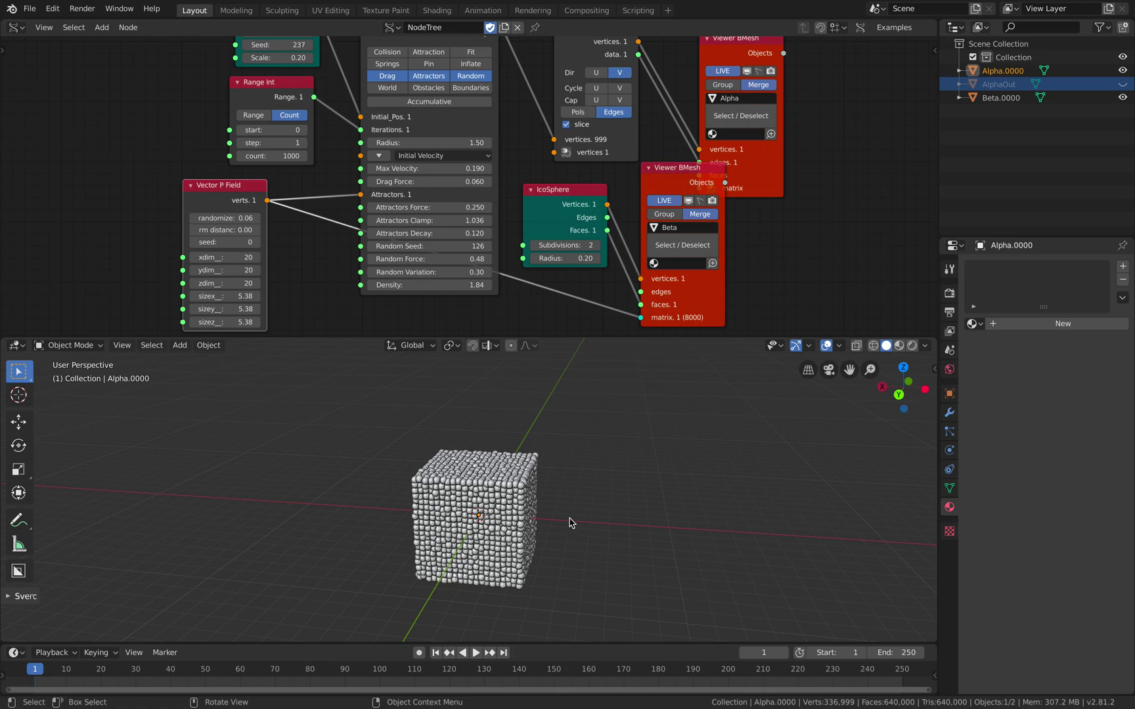
{"action": "middle_click_drag", "start_coordinate": [578, 468], "coordinate": [564, 477]}
{"action": "scroll", "coordinate": [565, 476], "scroll_direction": "up", "scroll_amount": 5}
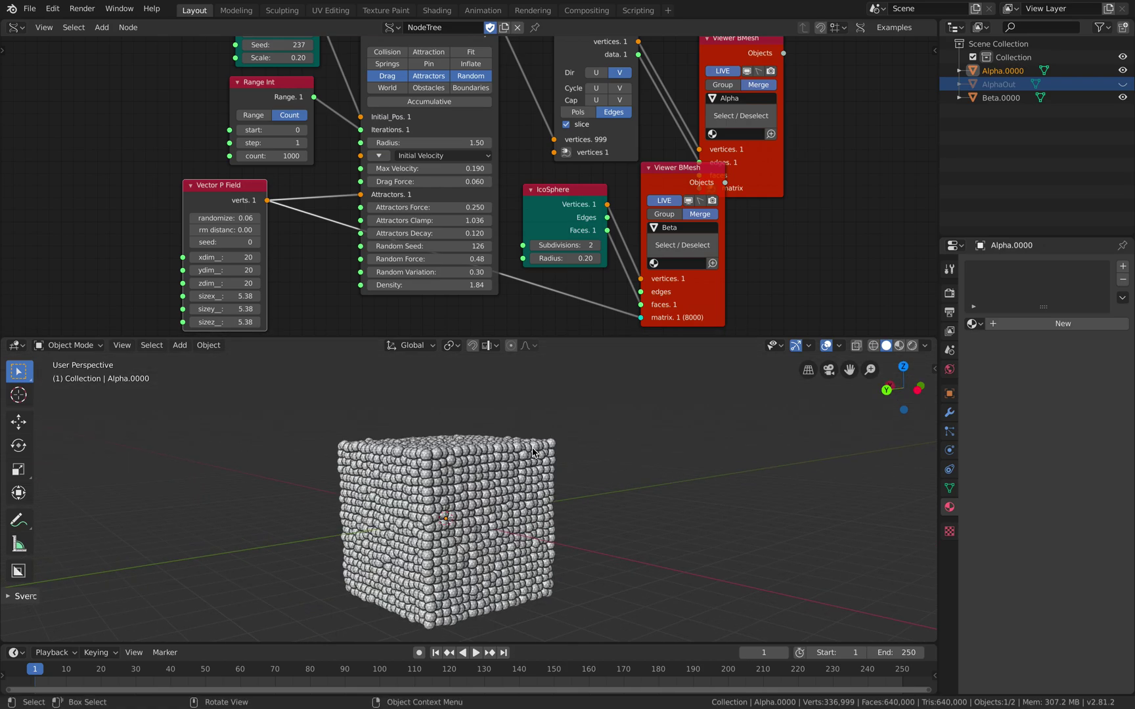
Hide the Beta viewer's spheres from the 3D viewport and examine the particle path on its own.
{"action": "left_click", "coordinate": [693, 202]}
{"action": "scroll", "coordinate": [484, 547], "scroll_direction": "up", "scroll_amount": 6}
{"action": "middle_click_drag", "start_coordinate": [484, 547], "coordinate": [424, 525]}
{"action": "scroll", "coordinate": [408, 560], "scroll_direction": "down", "scroll_amount": 2}
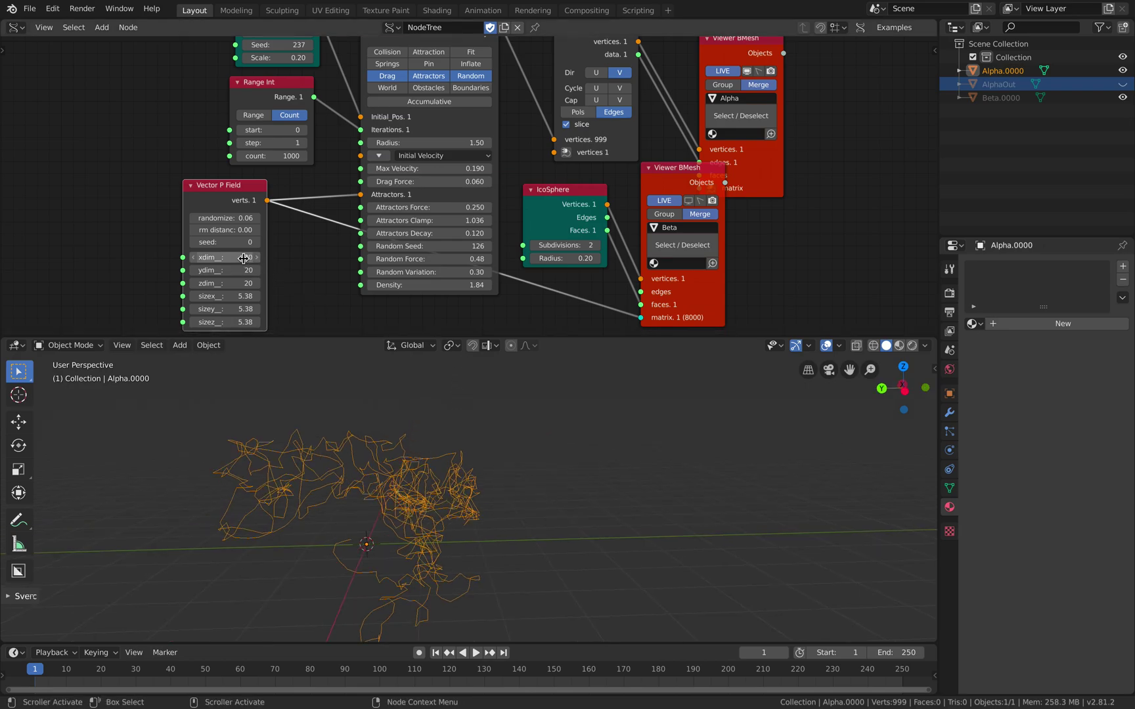
Set the Vector P Field's xdim, ydim and zdim to 10.
{"action": "left_click_drag", "start_coordinate": [237, 258], "coordinate": [238, 284]}
{"action": "type", "text": "10"}
{"action": "key", "text": "Return"}
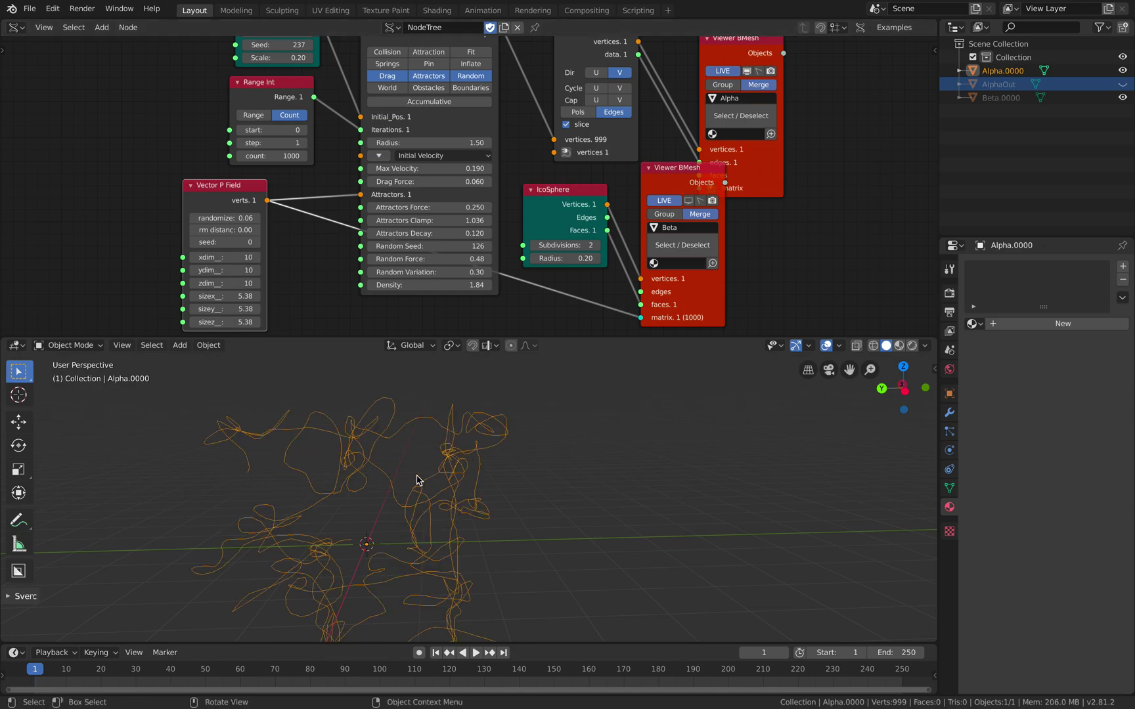
{"action": "middle_click_drag", "start_coordinate": [418, 478], "coordinate": [428, 523]}
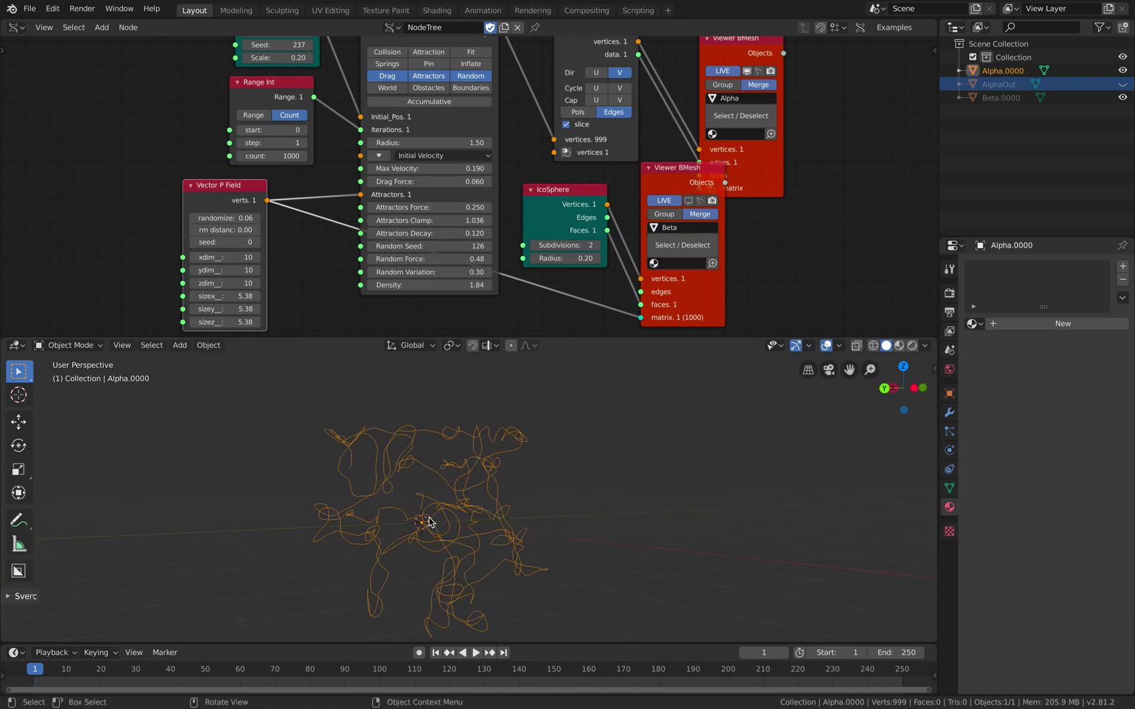
Set the Pulga Physics node's Random Force to 0 and examine the particle path.
{"action": "left_click", "coordinate": [441, 248]}
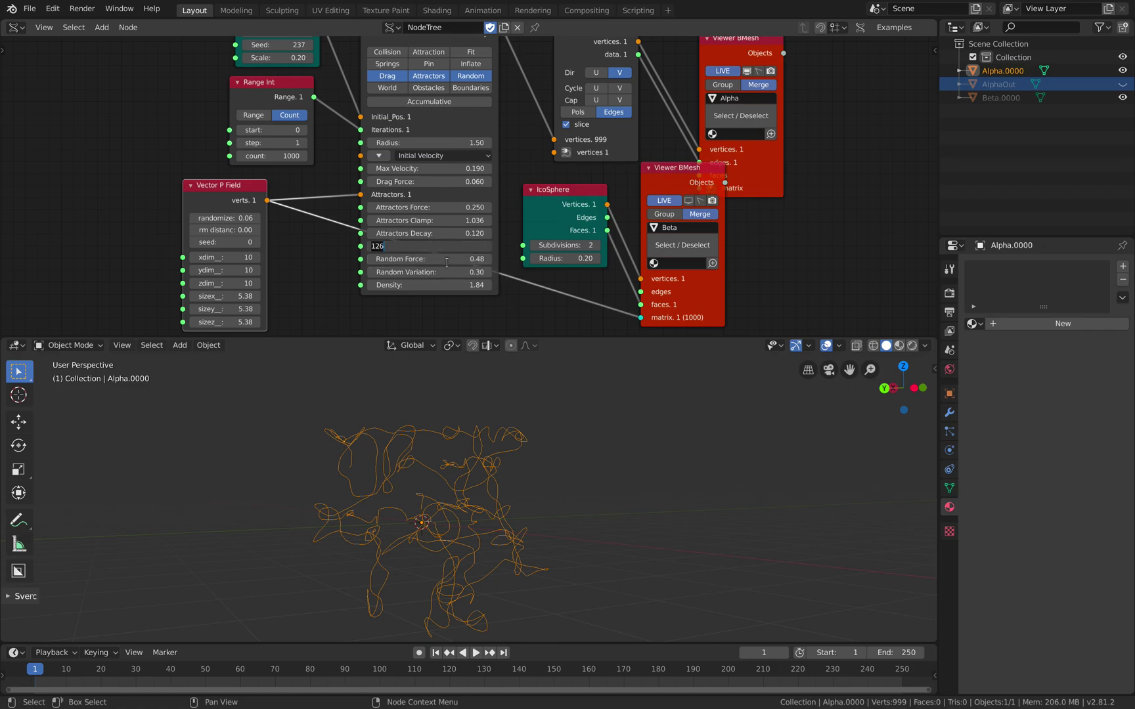
{"action": "left_click", "coordinate": [439, 261]}
{"action": "left_click", "coordinate": [439, 261]}
{"action": "type", "text": "0"}
{"action": "key", "text": "Return"}
{"action": "middle_click_drag", "start_coordinate": [526, 421], "coordinate": [526, 474]}
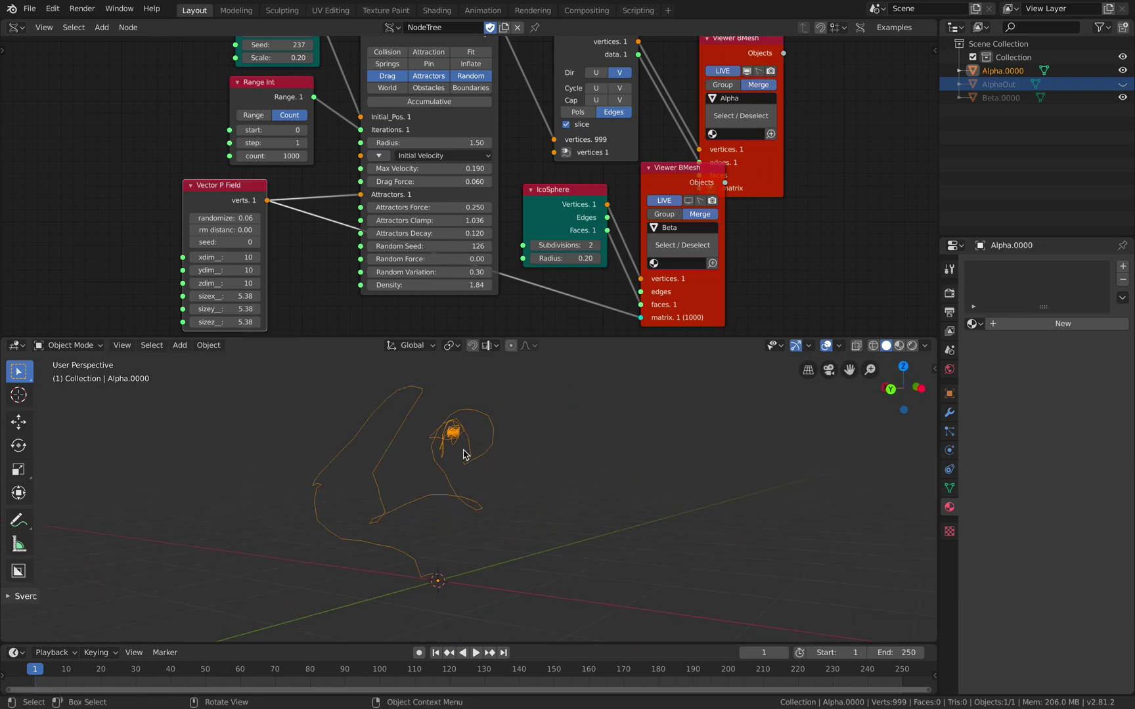
{"action": "scroll", "coordinate": [460, 441], "scroll_direction": "up", "scroll_amount": 2}
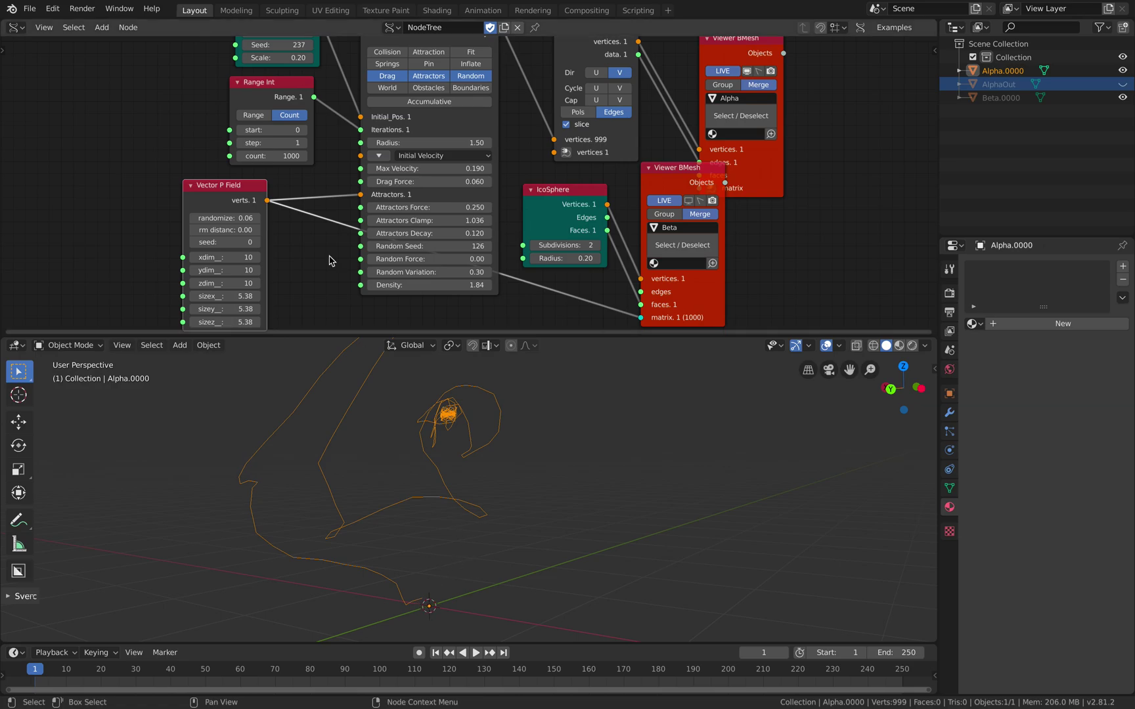
Set the Random Vector MK2 node's Count to 5.
{"action": "middle_click_drag", "start_coordinate": [287, 166], "coordinate": [283, 213]}
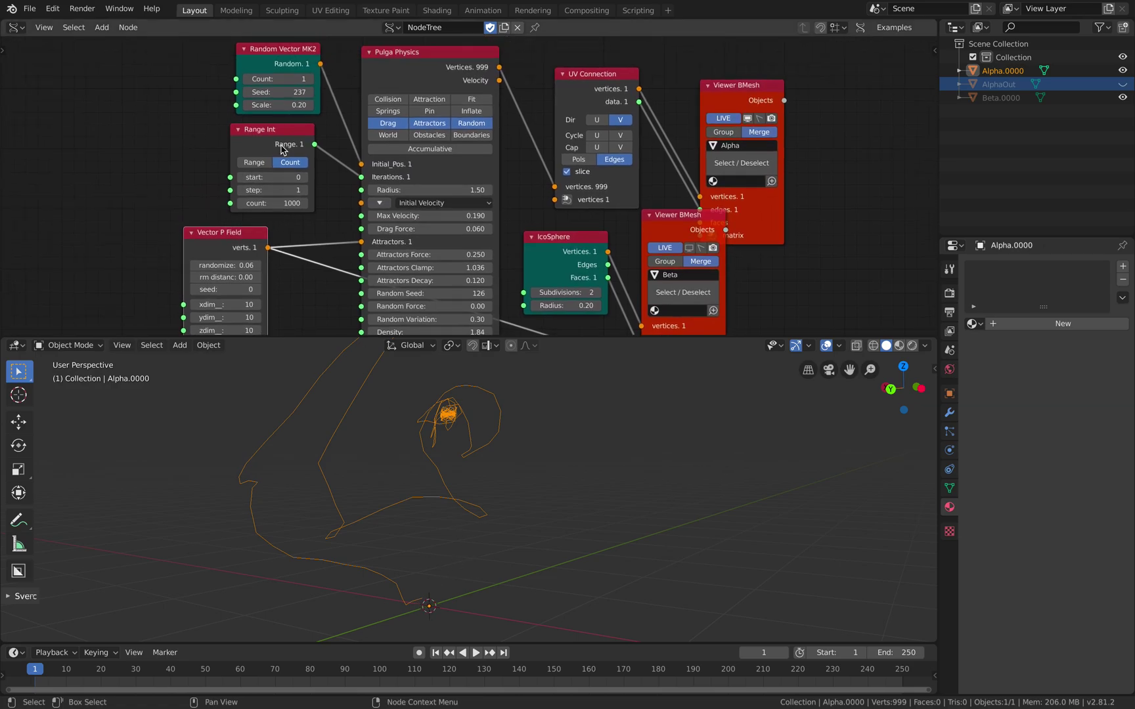
{"action": "left_click", "coordinate": [286, 105]}
{"action": "key", "text": "Return"}
{"action": "middle_click_drag", "start_coordinate": [395, 517], "coordinate": [445, 449]}
{"action": "middle_click_drag", "start_coordinate": [350, 460], "coordinate": [529, 486]}
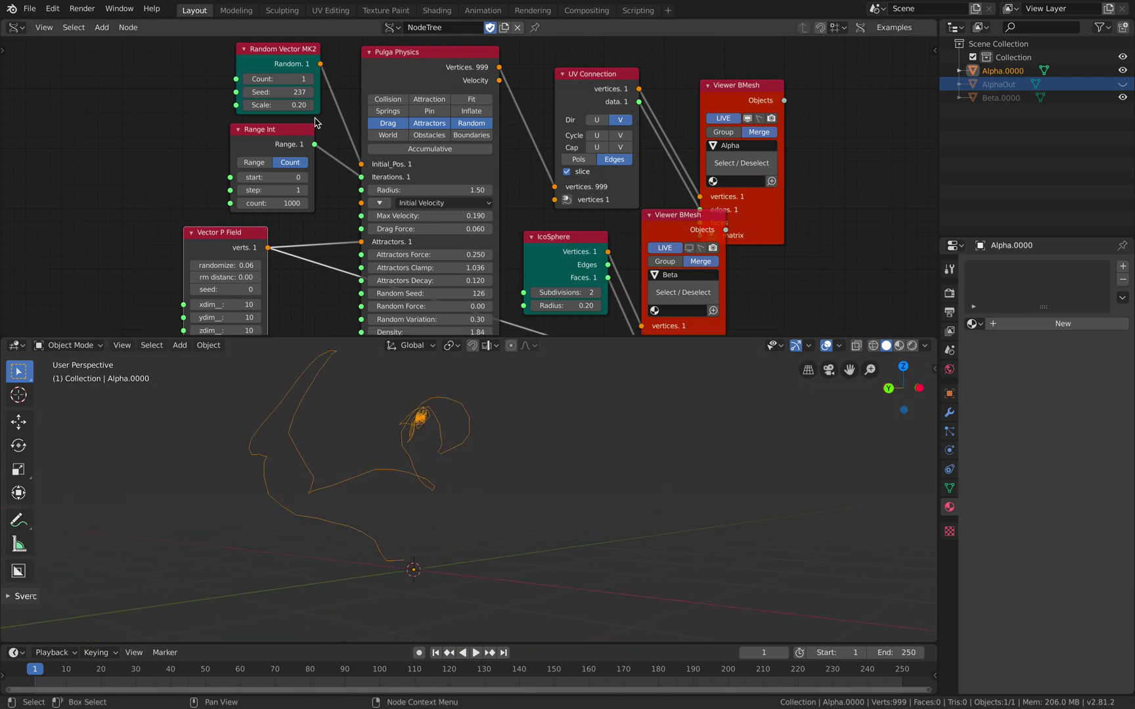
{"action": "left_click", "coordinate": [290, 78]}
{"action": "key", "text": "Return"}
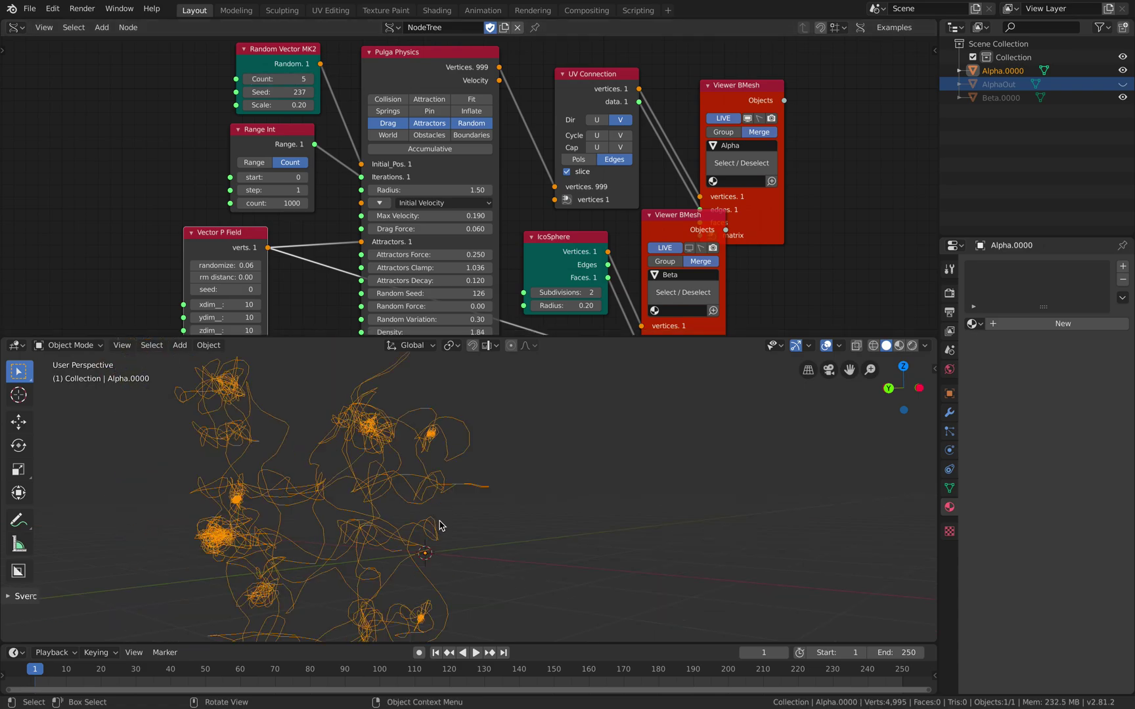
Set the Random Vector MK2 node's Count to 10.
{"action": "left_click", "coordinate": [282, 79]}
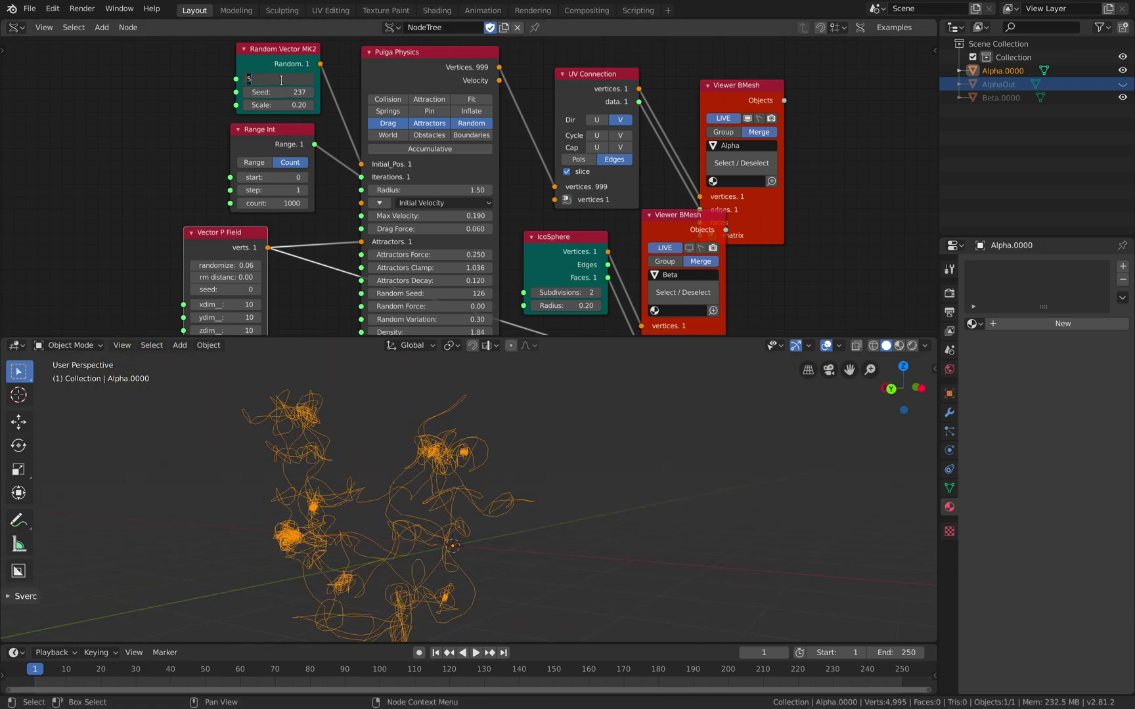
{"action": "type", "text": "10"}
{"action": "key", "text": "Return"}
{"action": "mouse_move", "coordinate": [456, 494]}
{"action": "middle_mouse_down"}
{"action": "mouse_move", "coordinate": [388, 506]}
{"action": "mouse_move", "coordinate": [433, 522]}
{"action": "mouse_move", "coordinate": [473, 512]}
{"action": "middle_mouse_up"}
Set the Random Vector MK2 node's Count to 20 and examine the particle lines from other angles.
{"action": "left_click", "coordinate": [279, 75]}
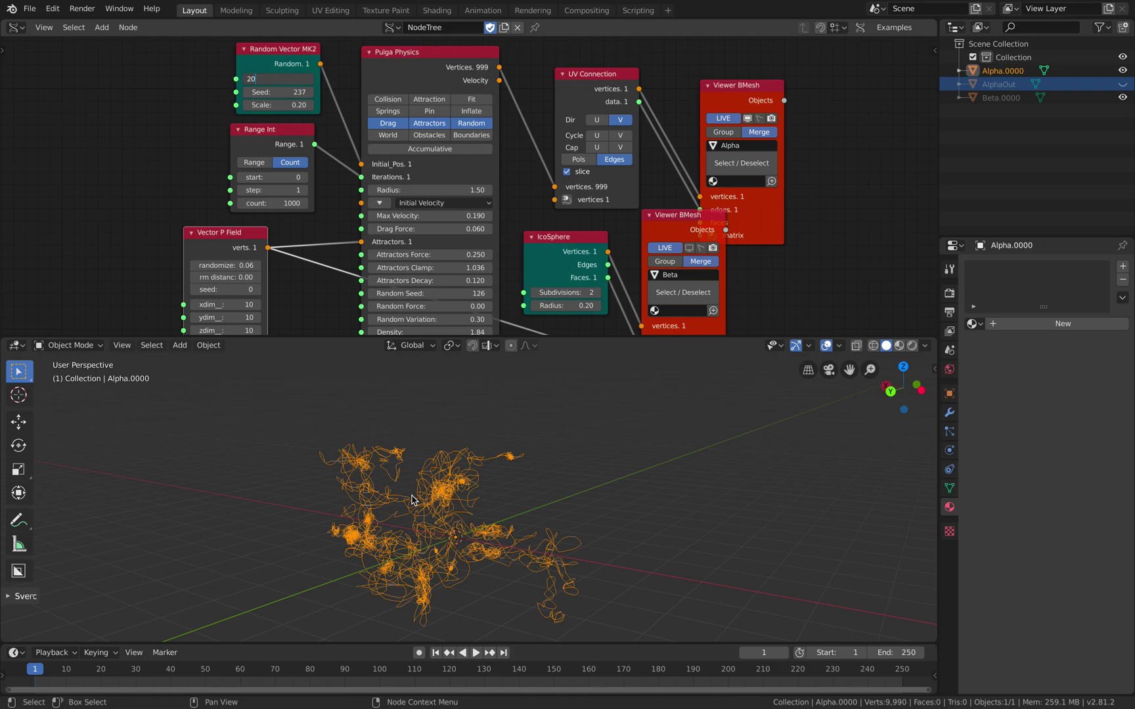
{"action": "key", "text": "Return"}
{"action": "middle_click_drag", "start_coordinate": [433, 516], "coordinate": [645, 520]}
{"action": "middle_click_drag", "start_coordinate": [344, 301], "coordinate": [339, 282]}
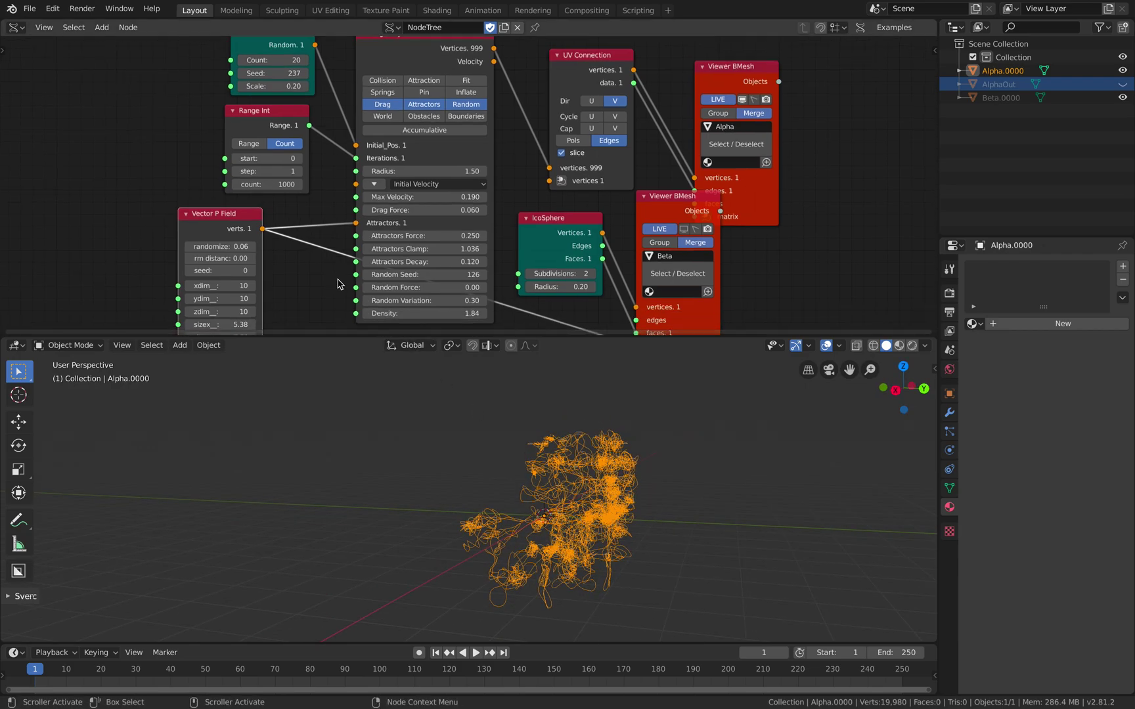
{"action": "middle_click_drag", "start_coordinate": [512, 504], "coordinate": [562, 446]}
Set the Random Vector MK2 node's Count to 30.
{"action": "left_click", "coordinate": [281, 59]}
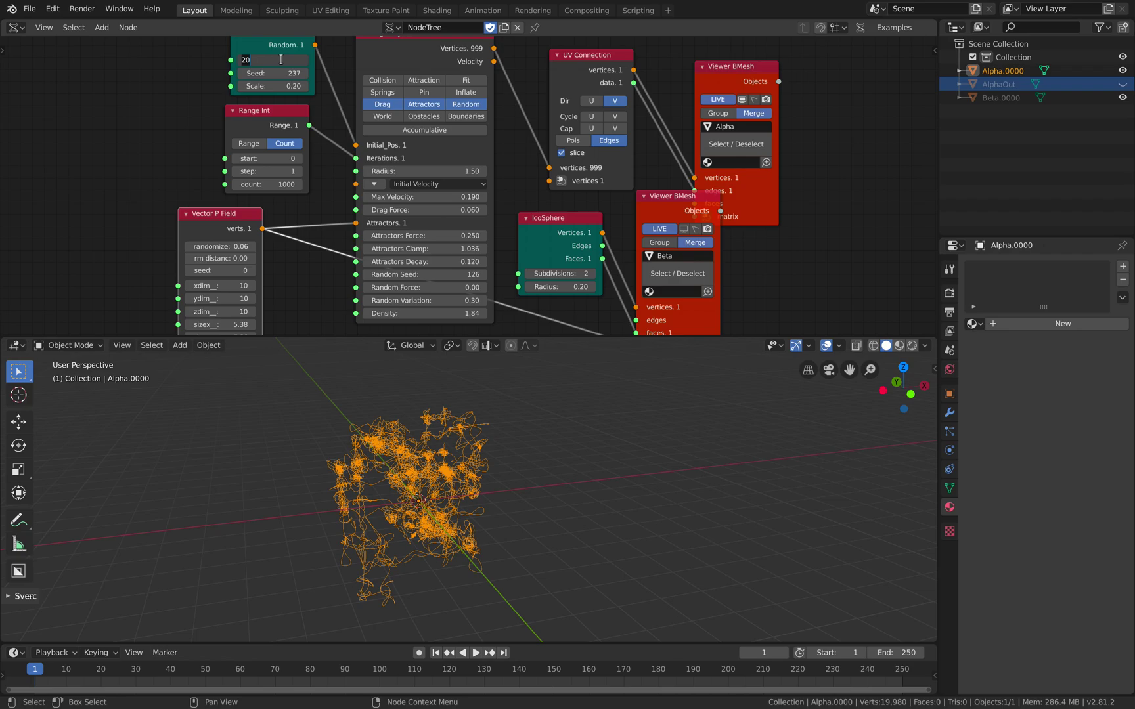
{"action": "type", "text": "30"}
{"action": "key", "text": "Return"}
{"action": "middle_click_drag", "start_coordinate": [441, 499], "coordinate": [499, 473]}
Set the Random Vector MK2 node's Count to 50.
{"action": "left_click", "coordinate": [282, 61]}
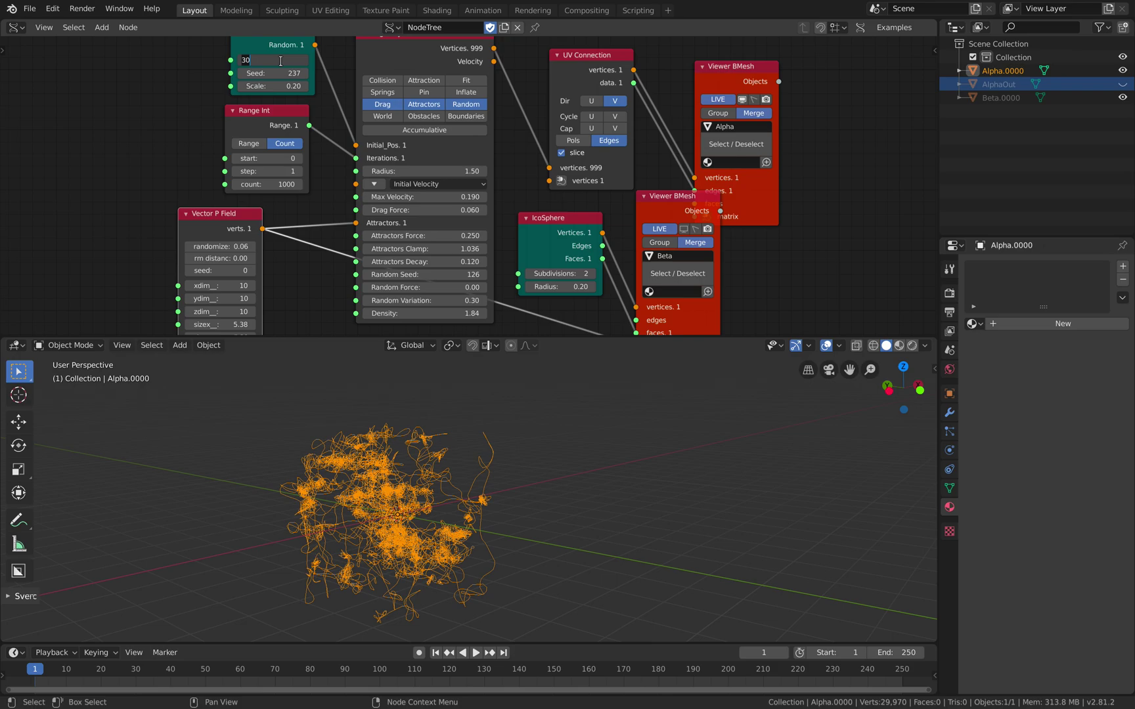
{"action": "type", "text": "50"}
{"action": "key", "text": "Return"}
Set the Random Vector MK2 node's Scale to 0.5.
{"action": "double_click", "coordinate": [279, 86]}
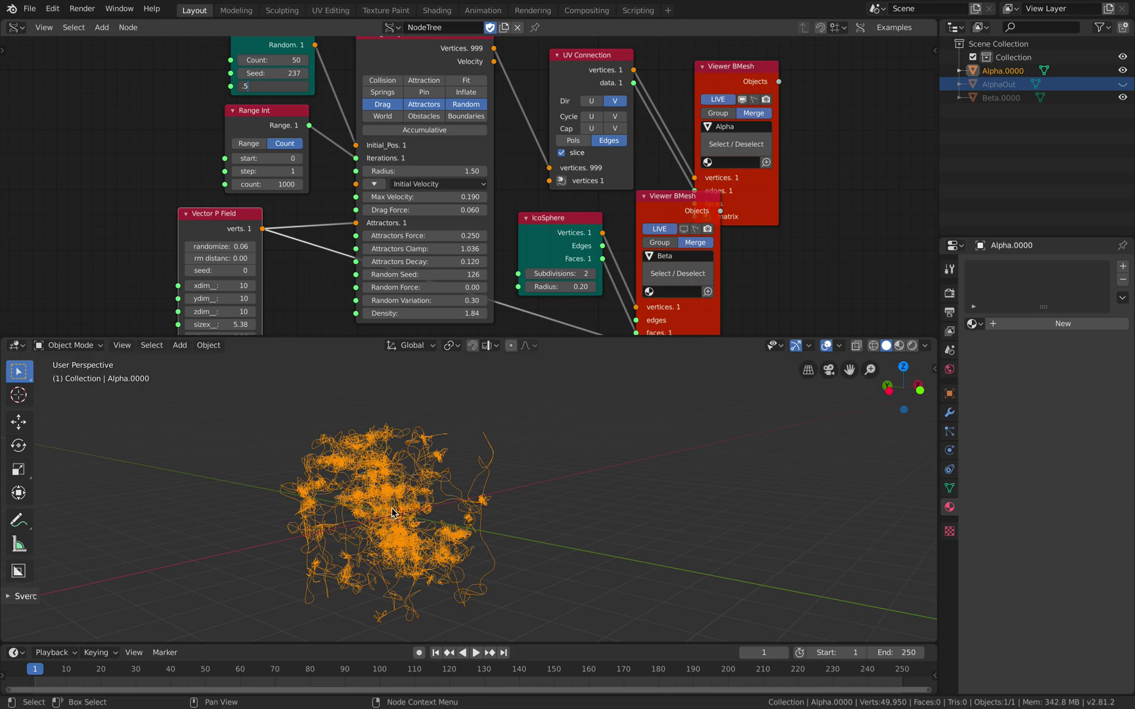
{"action": "key", "text": "Return"}
{"action": "mouse_move", "coordinate": [393, 514]}
{"action": "middle_mouse_down"}
{"action": "mouse_move", "coordinate": [611, 494]}
{"action": "mouse_move", "coordinate": [632, 548]}
{"action": "mouse_move", "coordinate": [368, 525]}
{"action": "mouse_move", "coordinate": [407, 515]}
{"action": "middle_mouse_up"}
Set the Pulga Physics node's Random Force to 0.3.
{"action": "middle_click_drag", "start_coordinate": [308, 287], "coordinate": [304, 266]}
{"action": "scroll", "coordinate": [317, 262], "scroll_direction": "up", "scroll_amount": 2}
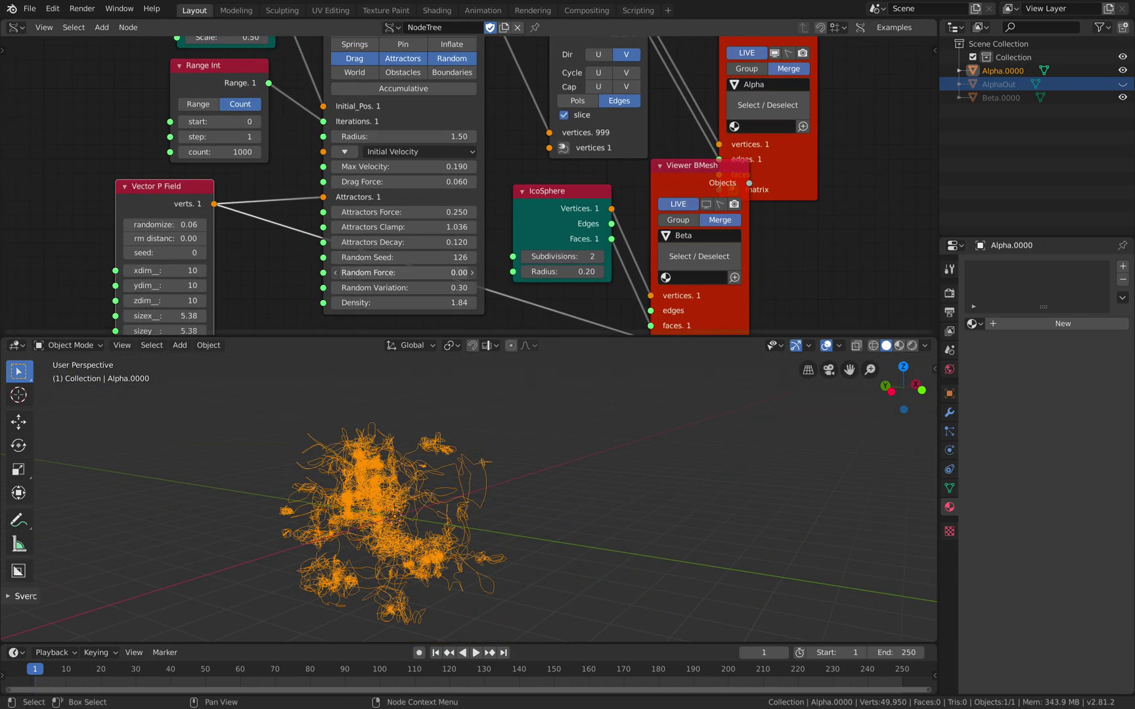
{"action": "left_click", "coordinate": [400, 274]}
{"action": "type", "text": ".3"}
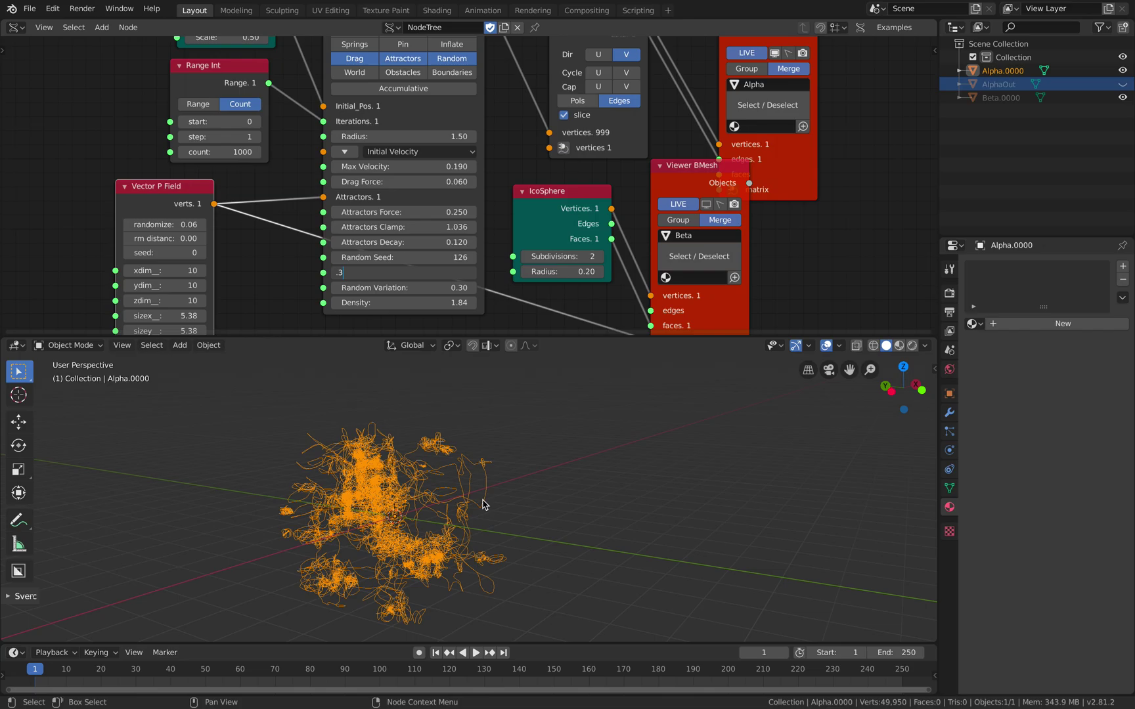
{"action": "key", "text": "Return"}
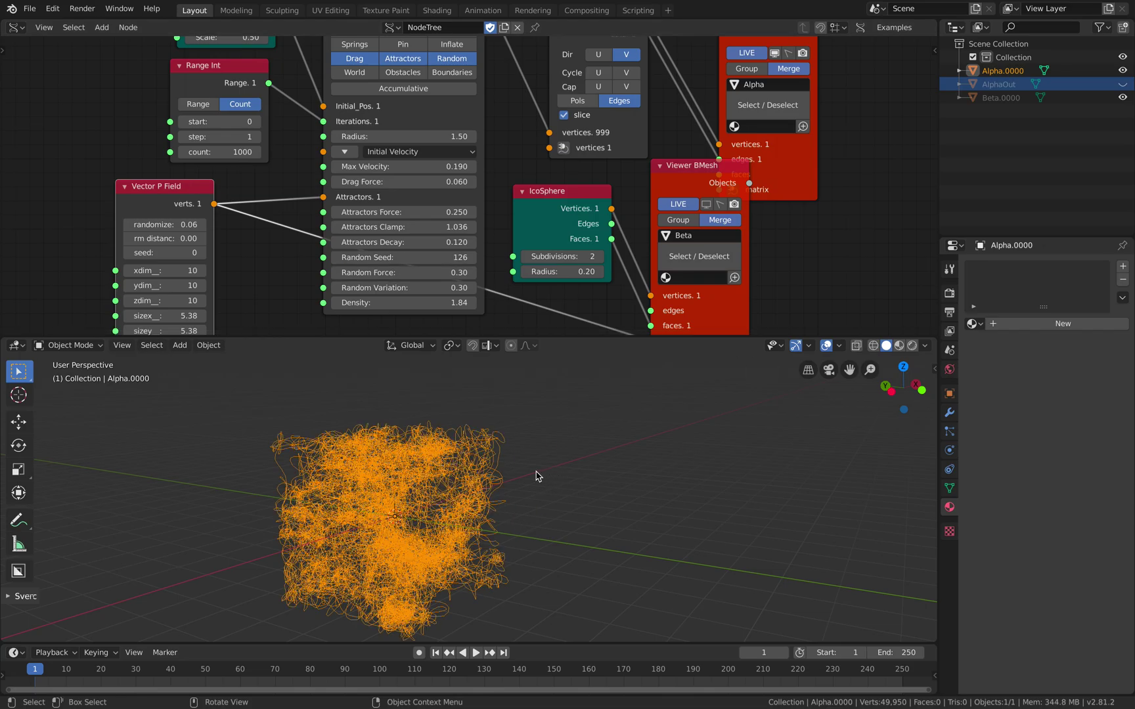
Examine the dense particle lines from several angles and save the file.
{"action": "middle_click_drag", "start_coordinate": [532, 473], "coordinate": [526, 508]}
{"action": "middle_click_drag", "start_coordinate": [573, 544], "coordinate": [533, 547]}
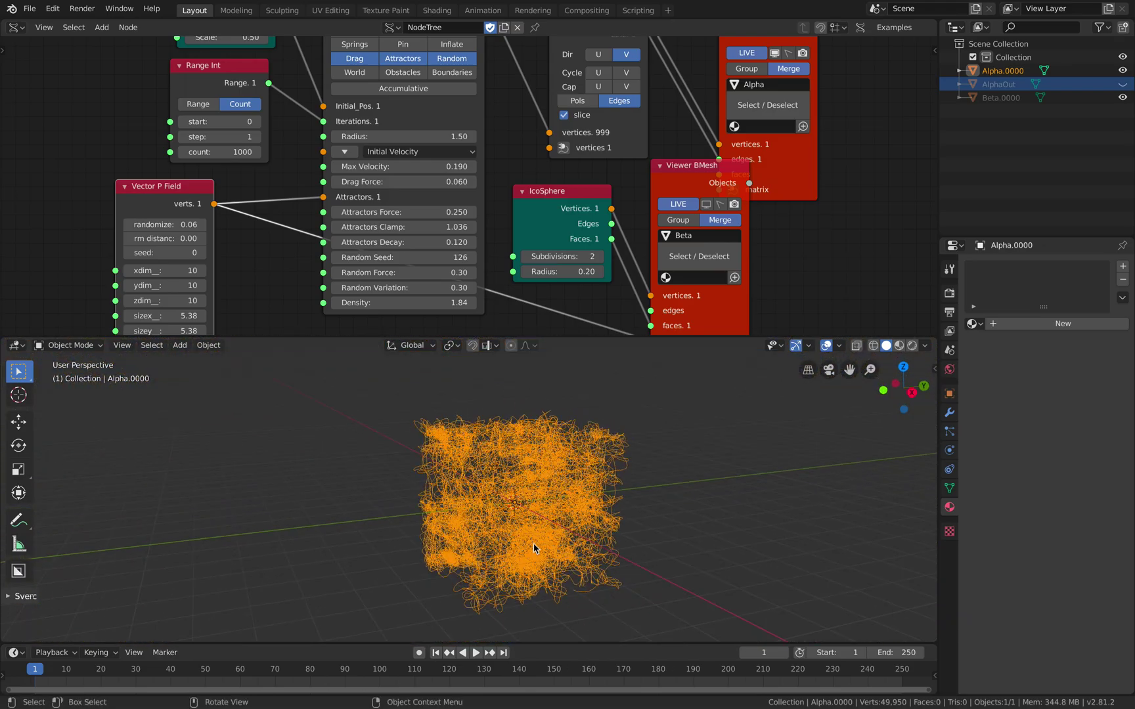
{"action": "middle_click_drag", "start_coordinate": [571, 487], "coordinate": [502, 484]}
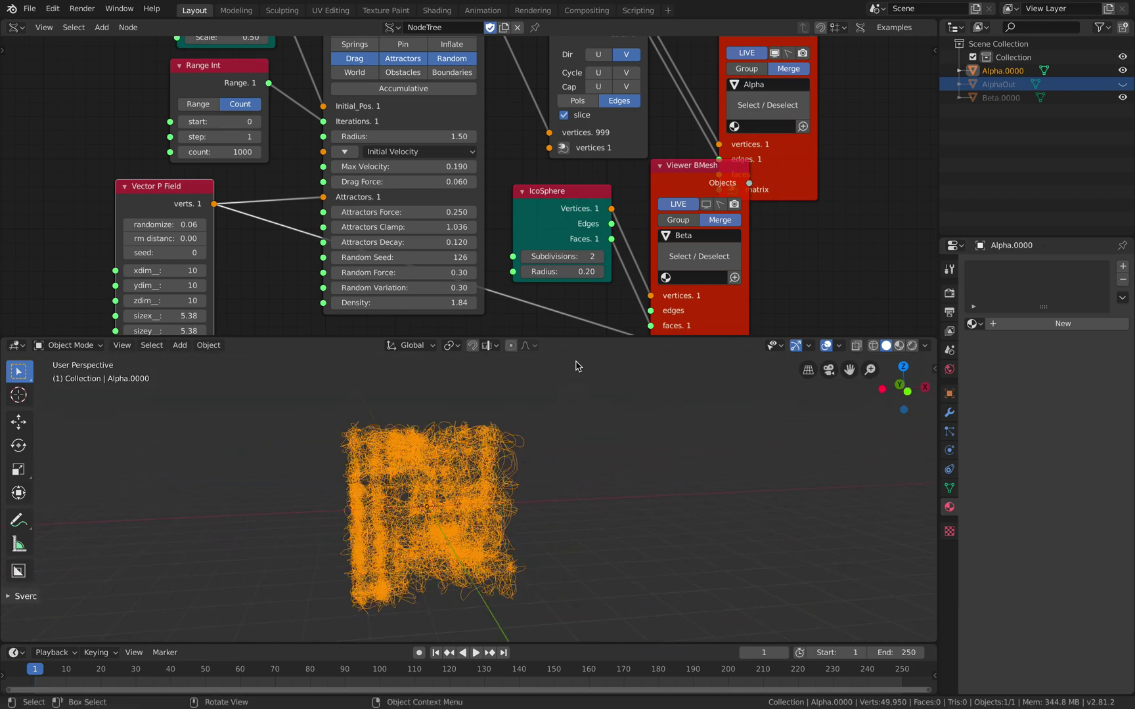
{"action": "middle_click_drag", "start_coordinate": [566, 448], "coordinate": [517, 448], "text": "shift"}
{"action": "key", "text": "ctrl+s"}
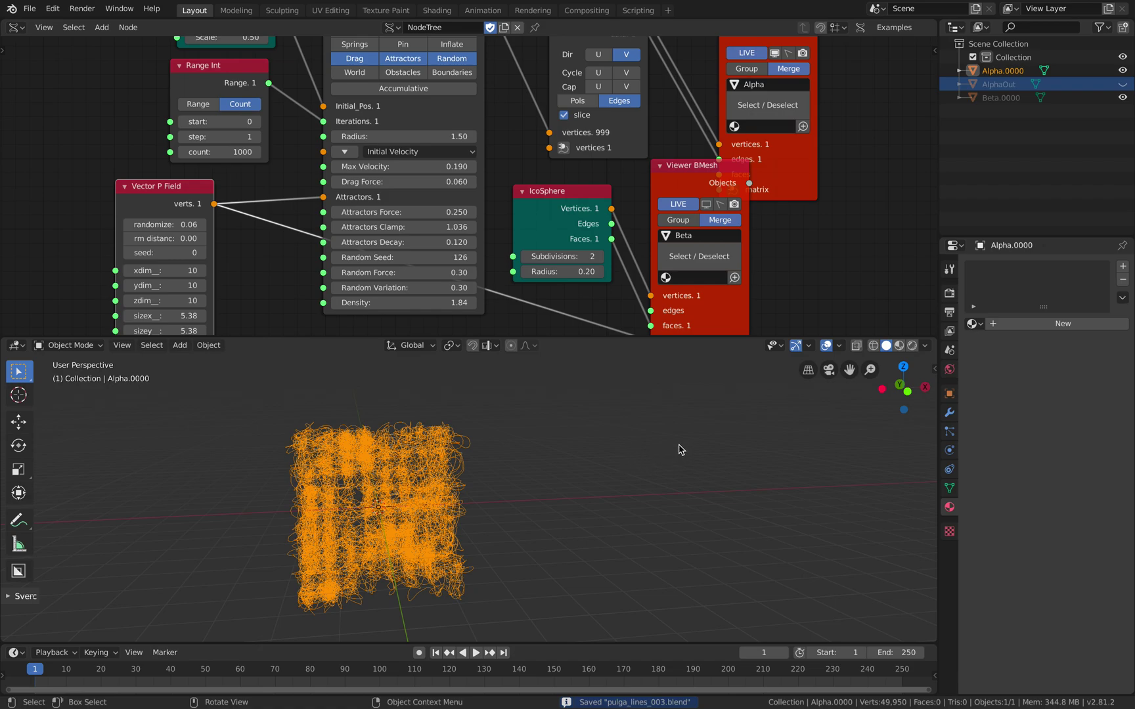
Annotate a rough circle with curved lines radiating from its centre beside the particle lines, and save the file.
{"action": "mouse_move", "coordinate": [672, 427]}
{"action": "left_mouse_down"}
{"action": "mouse_move", "coordinate": [608, 524]}
{"action": "mouse_move", "coordinate": [776, 502]}
{"action": "mouse_move", "coordinate": [657, 425]}
{"action": "left_mouse_up"}
{"action": "mouse_move", "coordinate": [608, 528]}
{"action": "left_mouse_down"}
{"action": "mouse_move", "coordinate": [734, 573]}
{"action": "mouse_move", "coordinate": [719, 436]}
{"action": "mouse_move", "coordinate": [608, 494]}
{"action": "mouse_move", "coordinate": [725, 582]}
{"action": "left_mouse_up"}
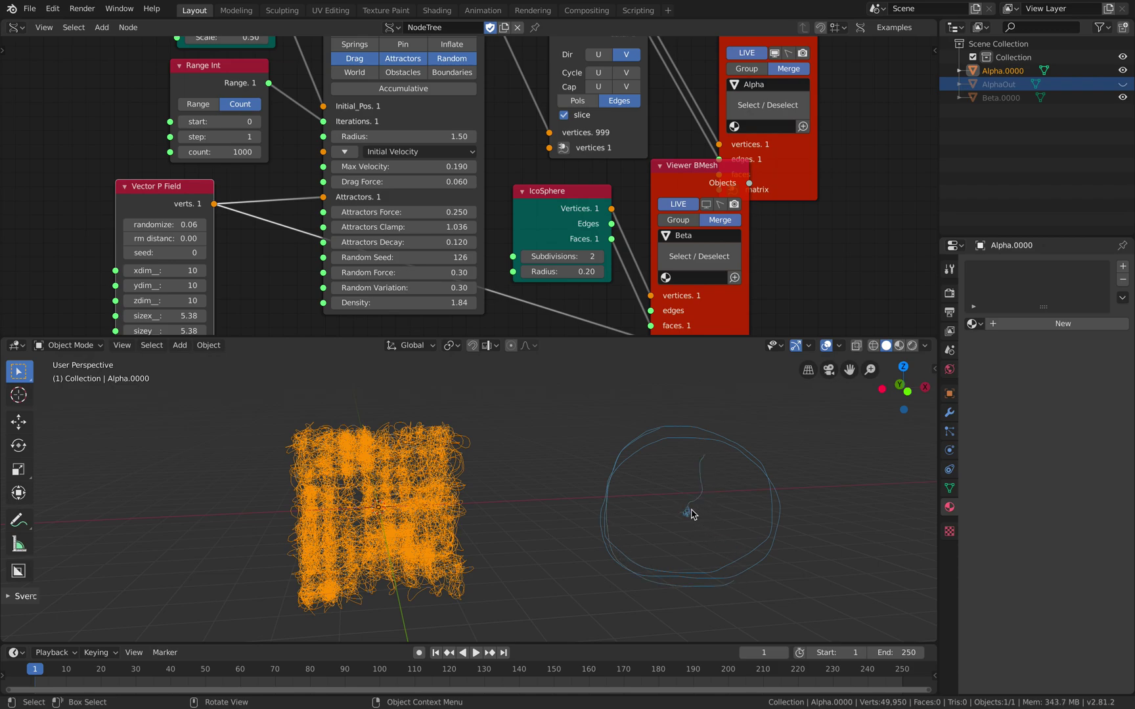
{"action": "left_click_drag", "start_coordinate": [689, 514], "coordinate": [754, 491]}
{"action": "mouse_move", "coordinate": [686, 512]}
{"action": "left_mouse_down"}
{"action": "mouse_move", "coordinate": [660, 526]}
{"action": "mouse_move", "coordinate": [655, 464]}
{"action": "left_mouse_up"}
{"action": "middle_click_drag", "start_coordinate": [710, 518], "coordinate": [535, 534]}
{"action": "key", "text": "ctrl+s"}
Replace the Vector P Field node with a Random Vector MK2 node whose Count is 20.
{"action": "middle_click_drag", "start_coordinate": [274, 270], "coordinate": [275, 269]}
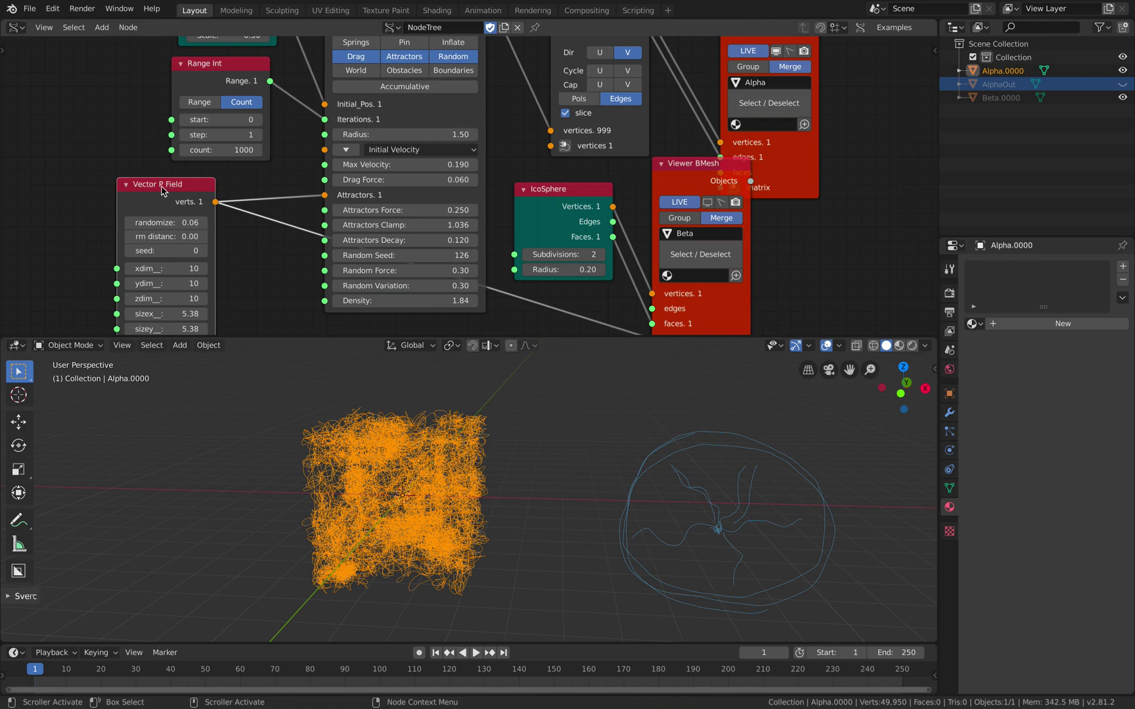
{"action": "key", "text": "x"}
{"action": "middle_click_drag", "start_coordinate": [142, 213], "coordinate": [156, 193]}
{"action": "key", "text": "alt+space"}
{"action": "type", "text": "random"}
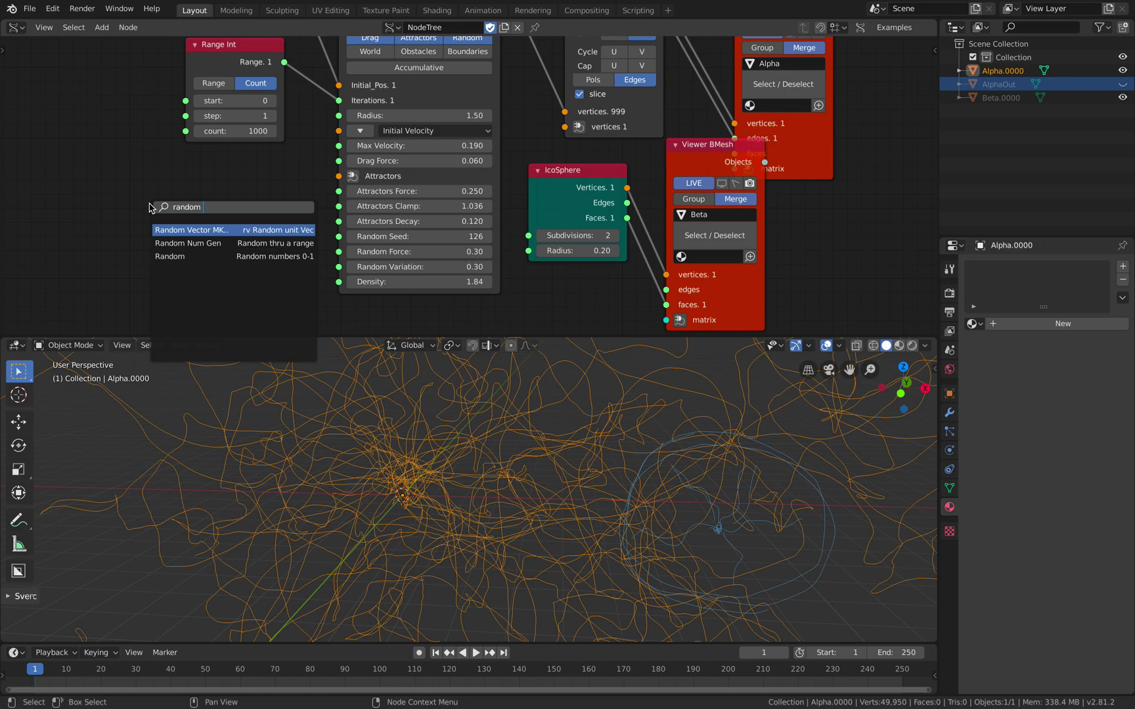
{"action": "key", "text": "Return"}
{"action": "left_click", "coordinate": [79, 203]}
{"action": "left_click", "coordinate": [111, 237]}
{"action": "type", "text": "20"}
{"action": "key", "text": "Return"}
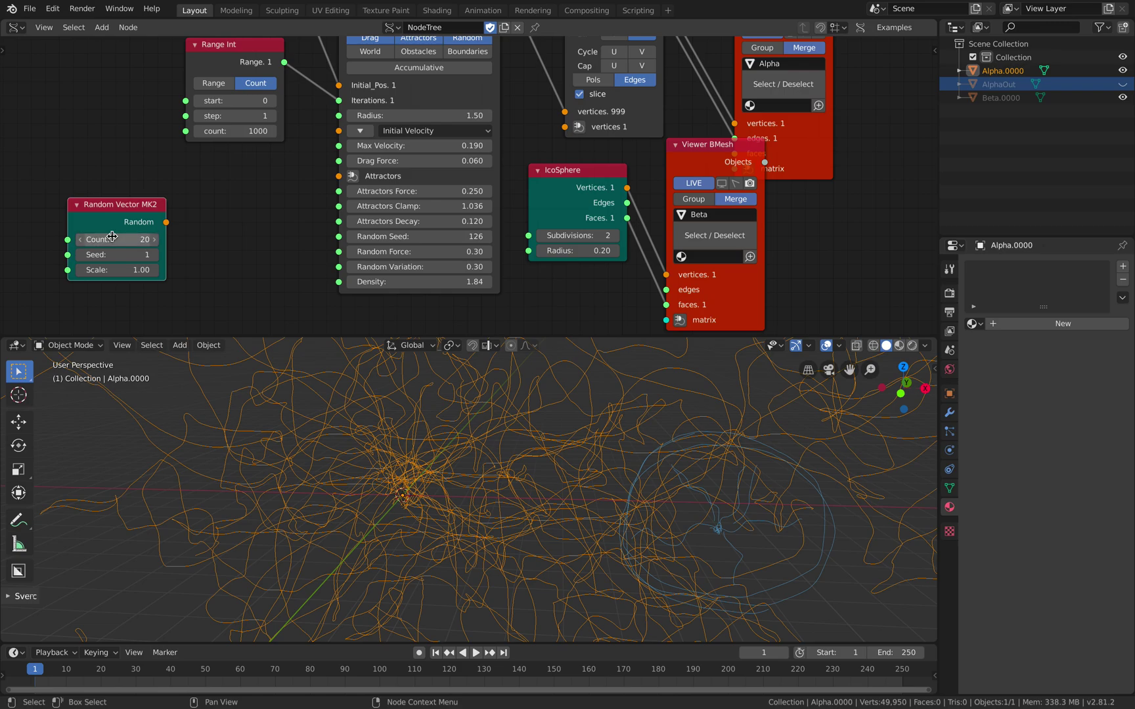
{"action": "left_click_drag", "start_coordinate": [118, 217], "coordinate": [88, 222]}
Add a Randomize input vertices node and link it between the new Random Vector MK2 node and Pulga Physics' Attractors input.
{"action": "key", "text": "shift+a"}
{"action": "left_click", "coordinate": [187, 218]}
{"action": "type", "text": "random"}
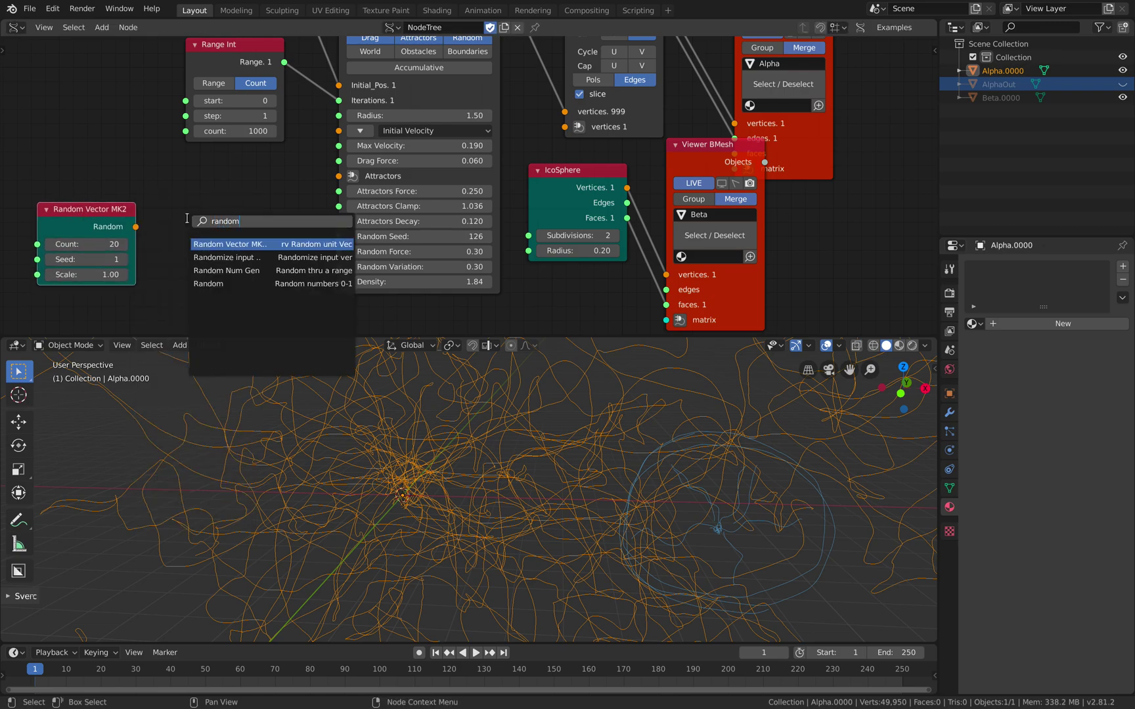
{"action": "type", "text": " v"}
{"action": "key", "text": "BackSpace"}
{"action": "key", "text": "BackSpace"}
{"action": "type", "text": "i"}
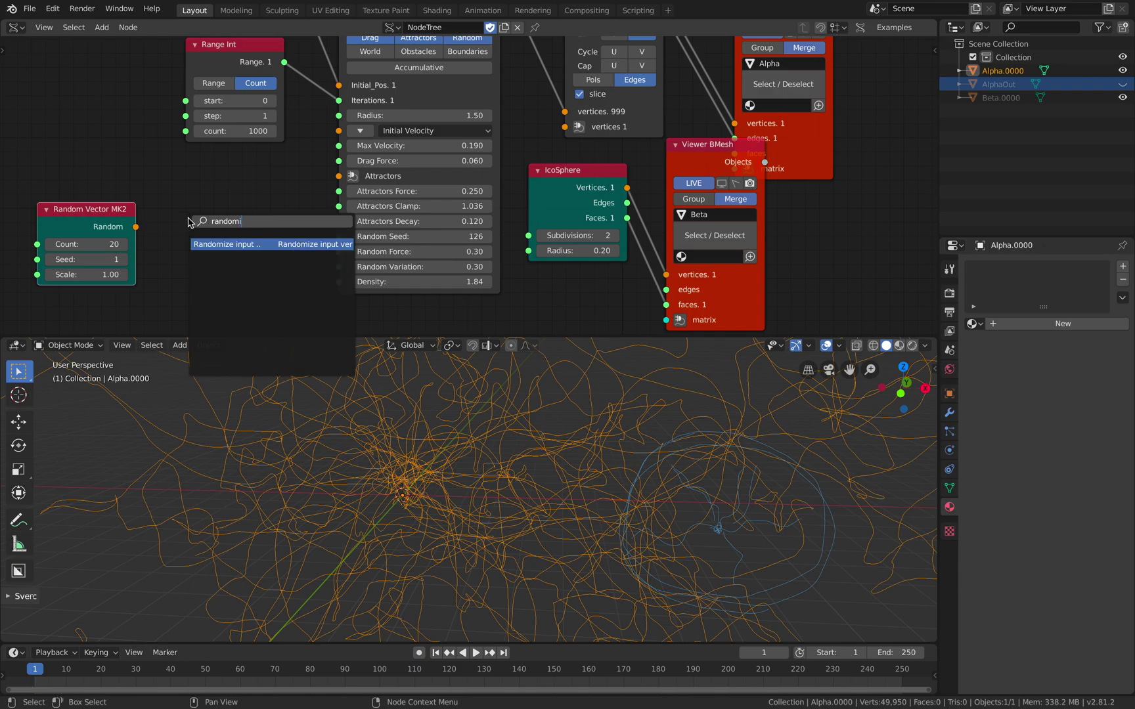
{"action": "key", "text": "Return"}
{"action": "left_click", "coordinate": [189, 222]}
{"action": "left_click_drag", "start_coordinate": [135, 227], "coordinate": [176, 242]}
{"action": "left_click_drag", "start_coordinate": [276, 224], "coordinate": [338, 176]}
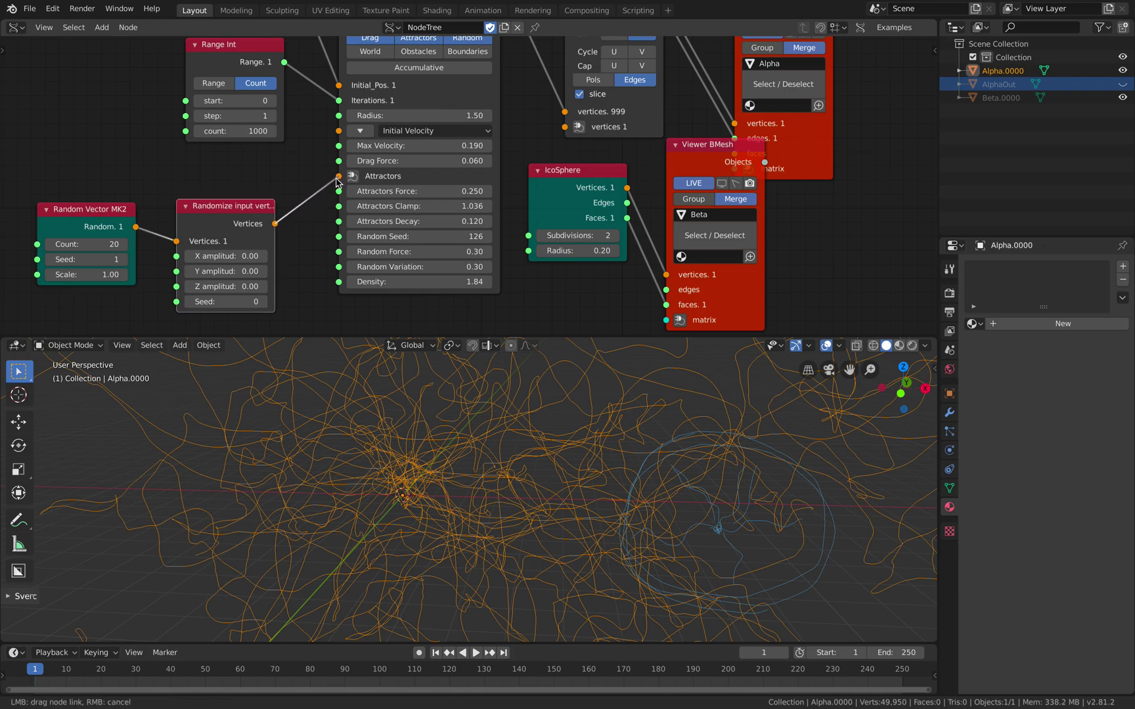
Set the X, Y and Z amplitudes of the Randomize input vertices node to 0.3.
{"action": "left_click", "coordinate": [240, 254]}
{"action": "type", "text": ".3"}
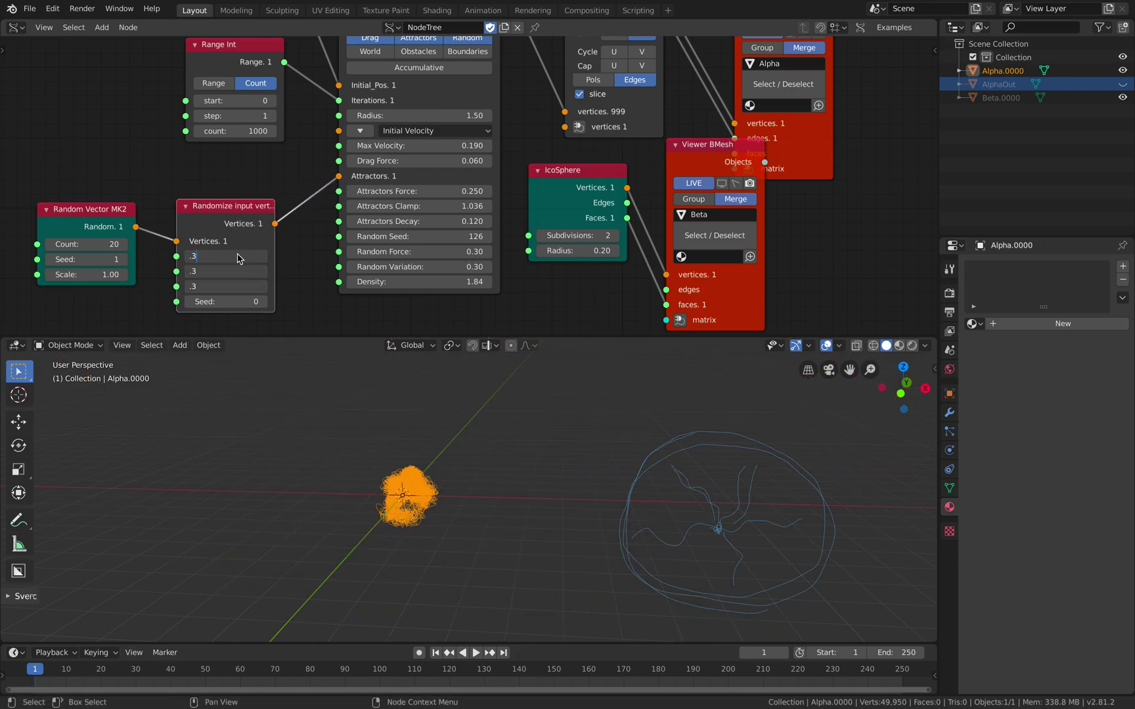
{"action": "key", "text": "Return"}
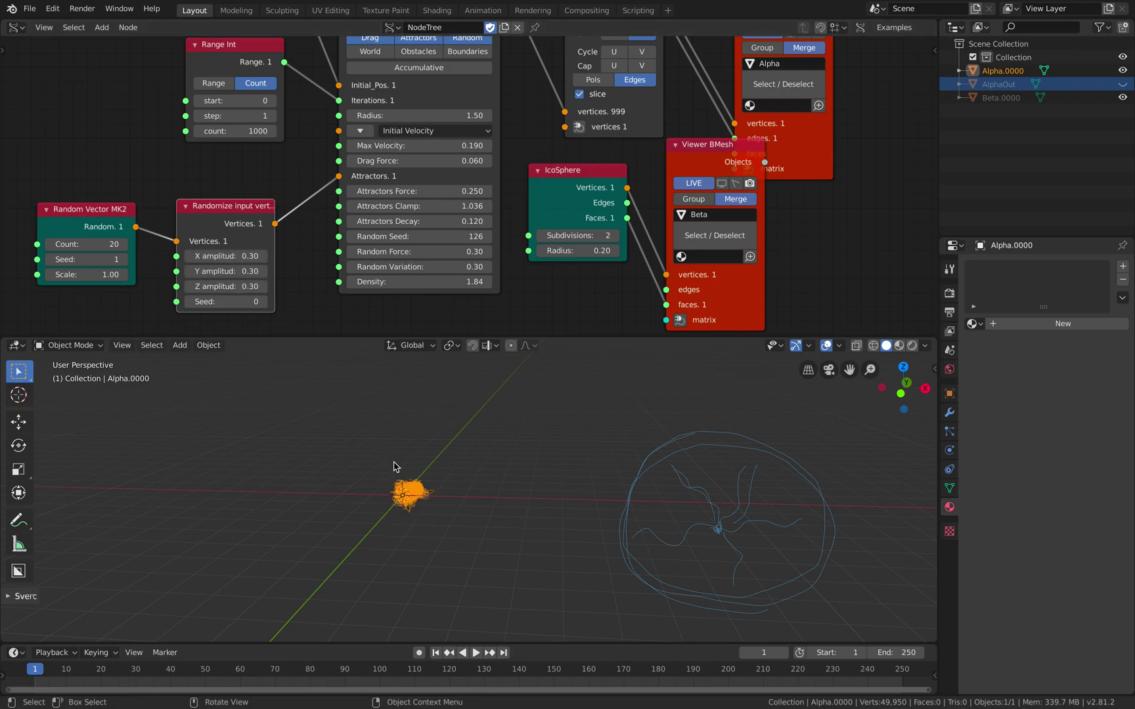
{"action": "scroll", "coordinate": [385, 482], "scroll_direction": "up", "scroll_amount": 5}
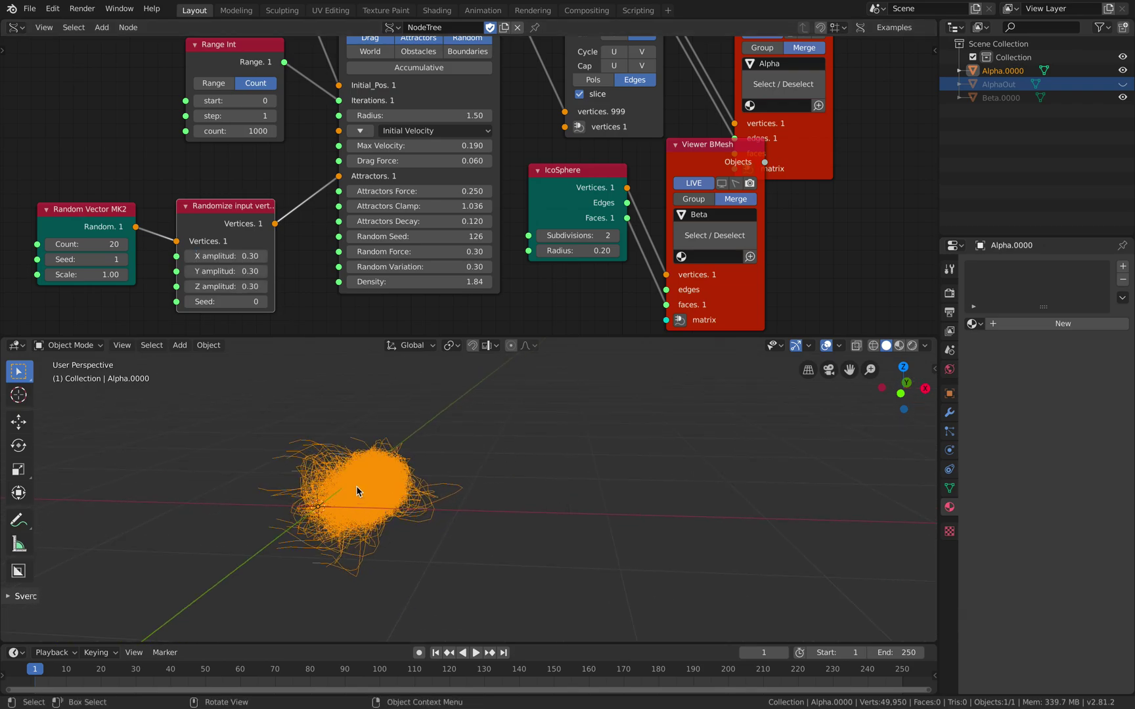
{"action": "middle_click_drag", "start_coordinate": [333, 484], "coordinate": [470, 503]}
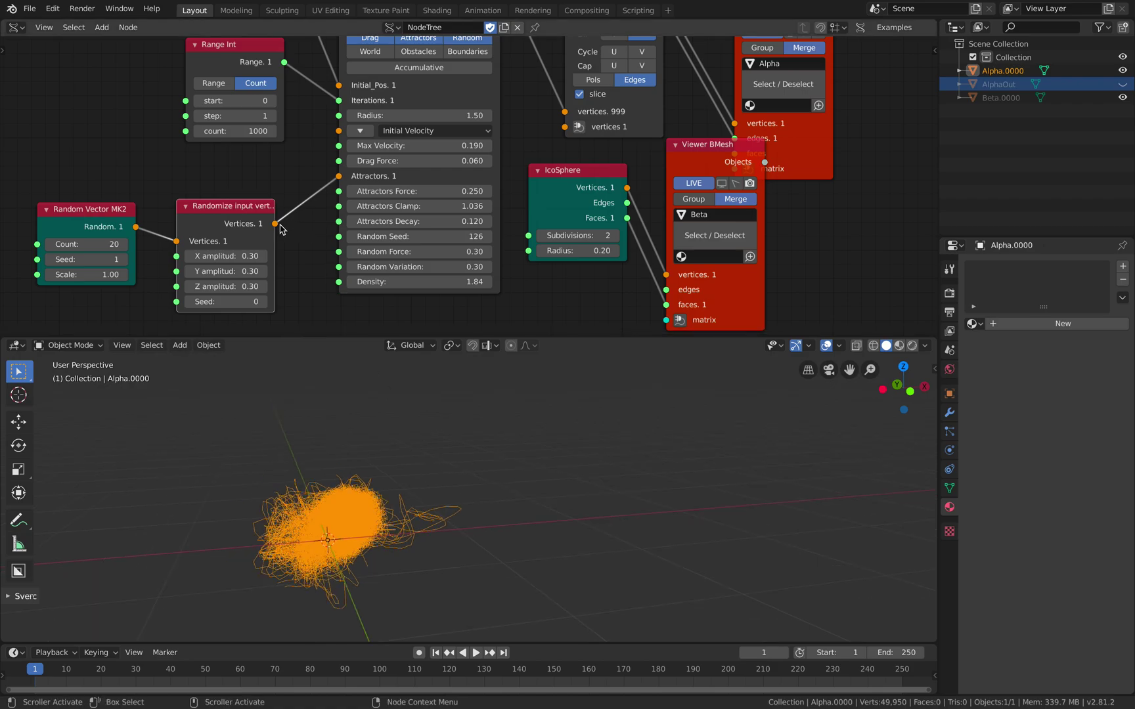
Link the randomized vertices to the Beta Viewer BMesh node's matrix input and enable that viewer's live display.
{"action": "left_click_drag", "start_coordinate": [275, 223], "coordinate": [668, 321]}
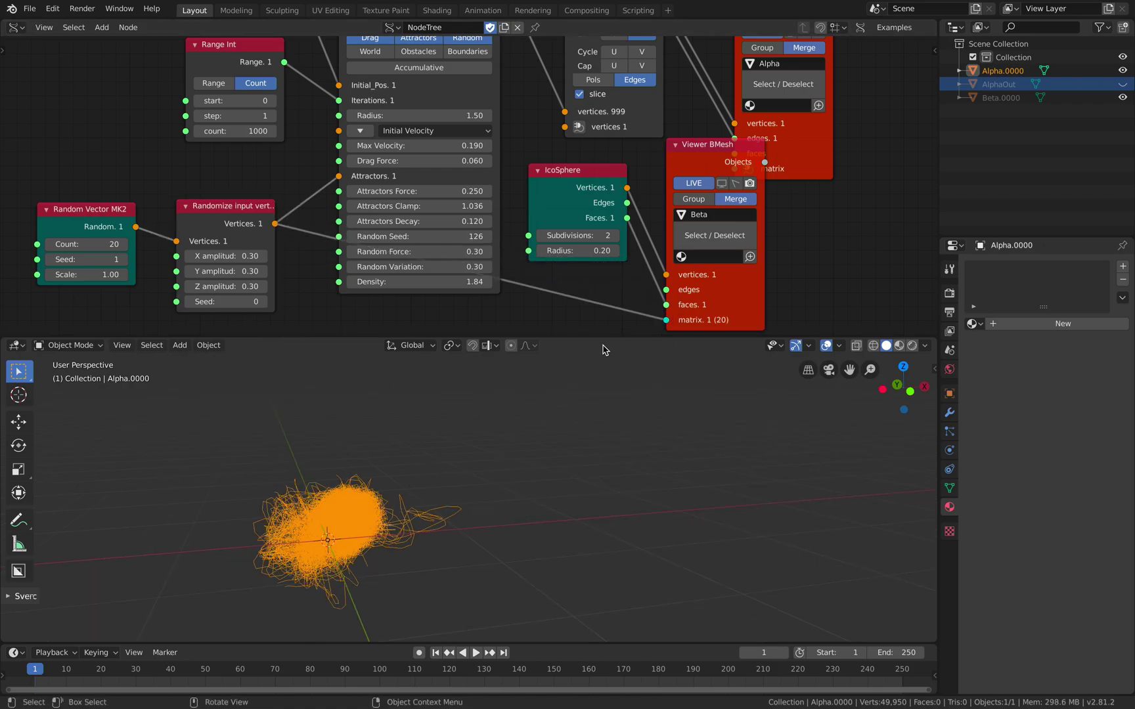
{"action": "scroll", "coordinate": [593, 314], "scroll_direction": "down", "scroll_amount": 1}
{"action": "left_click", "coordinate": [686, 183]}
{"action": "middle_click_drag", "start_coordinate": [550, 462], "coordinate": [492, 471]}
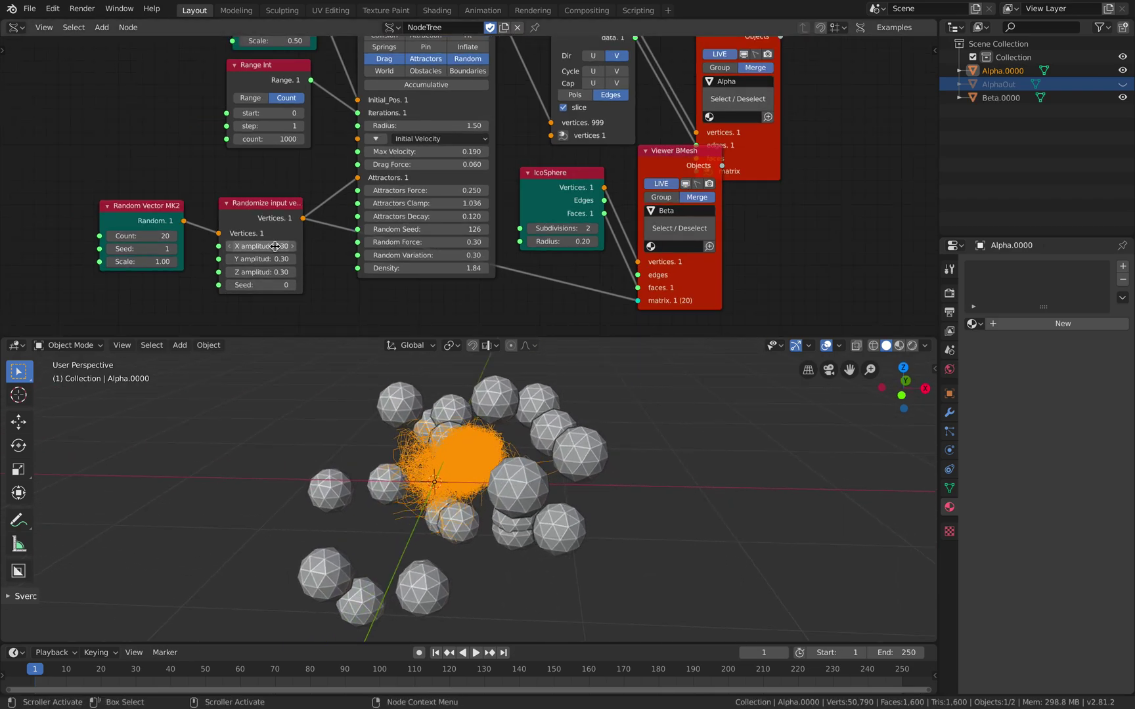
Set the Randomize input vertices node's X, Y and Z amplitudes to 0.2 and Pulga Physics' Attractors Force to 2.
{"action": "left_click_drag", "start_coordinate": [273, 247], "coordinate": [273, 272]}
{"action": "type", "text": ".2"}
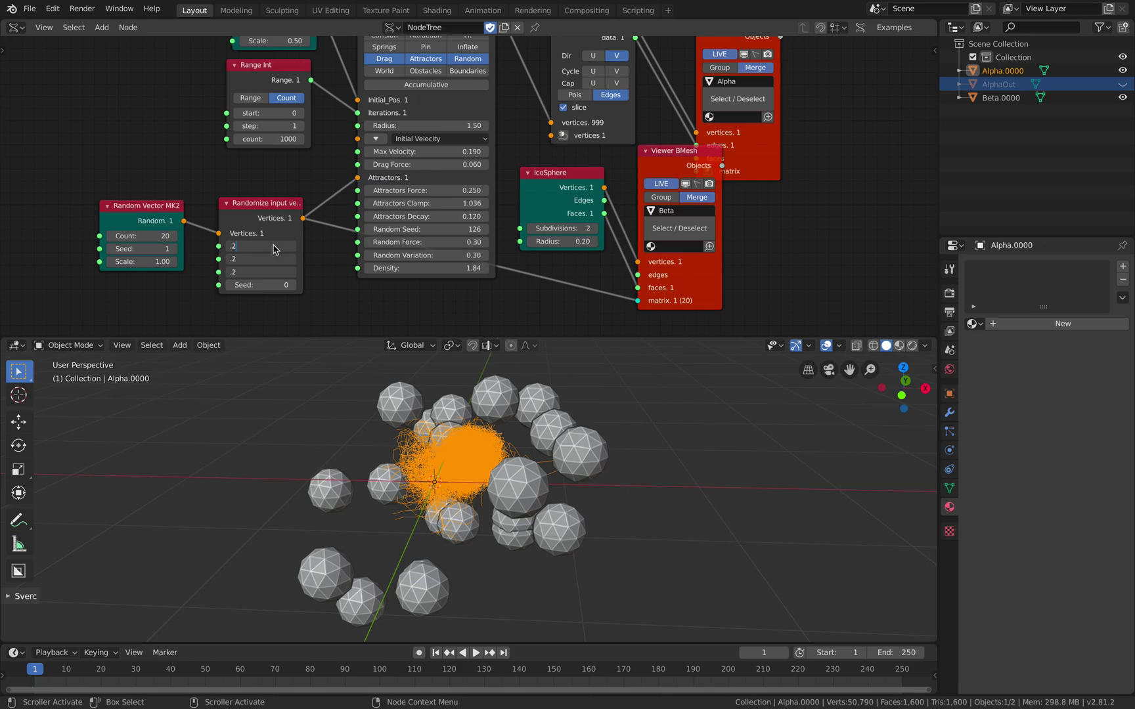
{"action": "key", "text": "Return"}
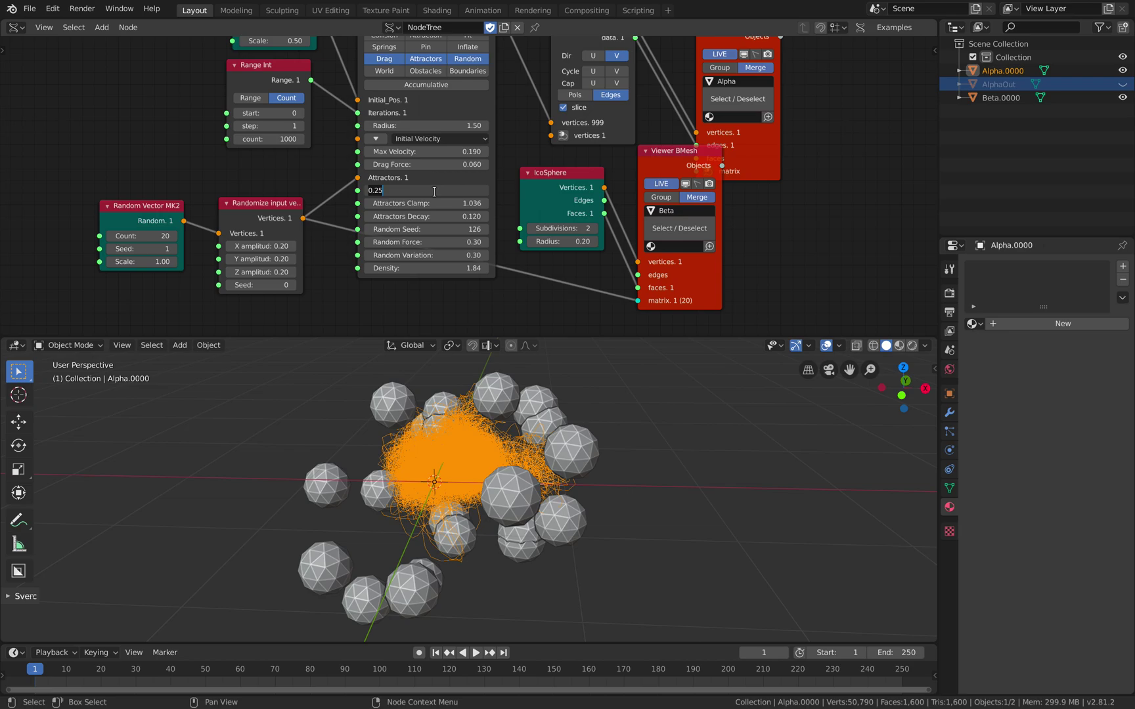
{"action": "type", "text": "2"}
{"action": "key", "text": "Return"}
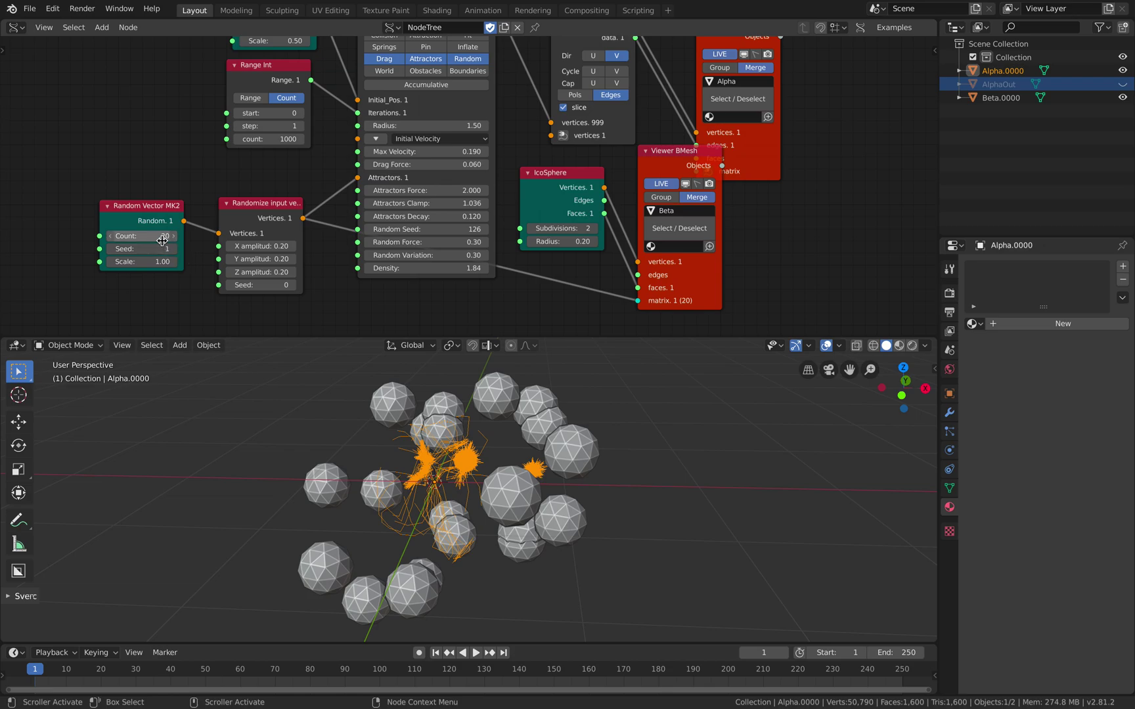
Set the Scale of the attractors' Random Vector MK2 node to 2.
{"action": "left_click", "coordinate": [150, 261]}
{"action": "type", "text": "2"}
{"action": "key", "text": "Return"}
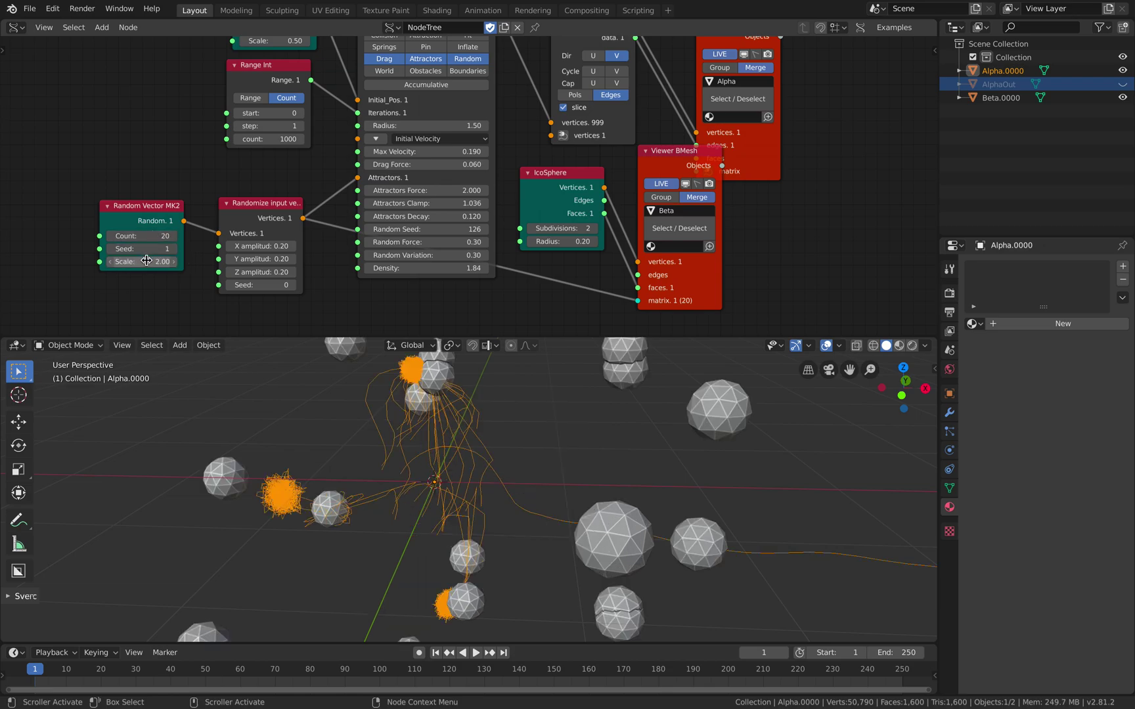
Set the Scale of the attractors' Random Vector MK2 node to 3.
{"action": "left_click", "coordinate": [146, 261]}
{"action": "type", "text": "3"}
{"action": "key", "text": "Return"}
{"action": "scroll", "coordinate": [420, 477], "scroll_direction": "down", "scroll_amount": 6}
{"action": "middle_click_drag", "start_coordinate": [431, 491], "coordinate": [472, 474]}
Set the Pulga Physics node's Random Force to 0, save the file and inspect the resulting lines.
{"action": "left_click", "coordinate": [428, 243]}
{"action": "left_click", "coordinate": [427, 242]}
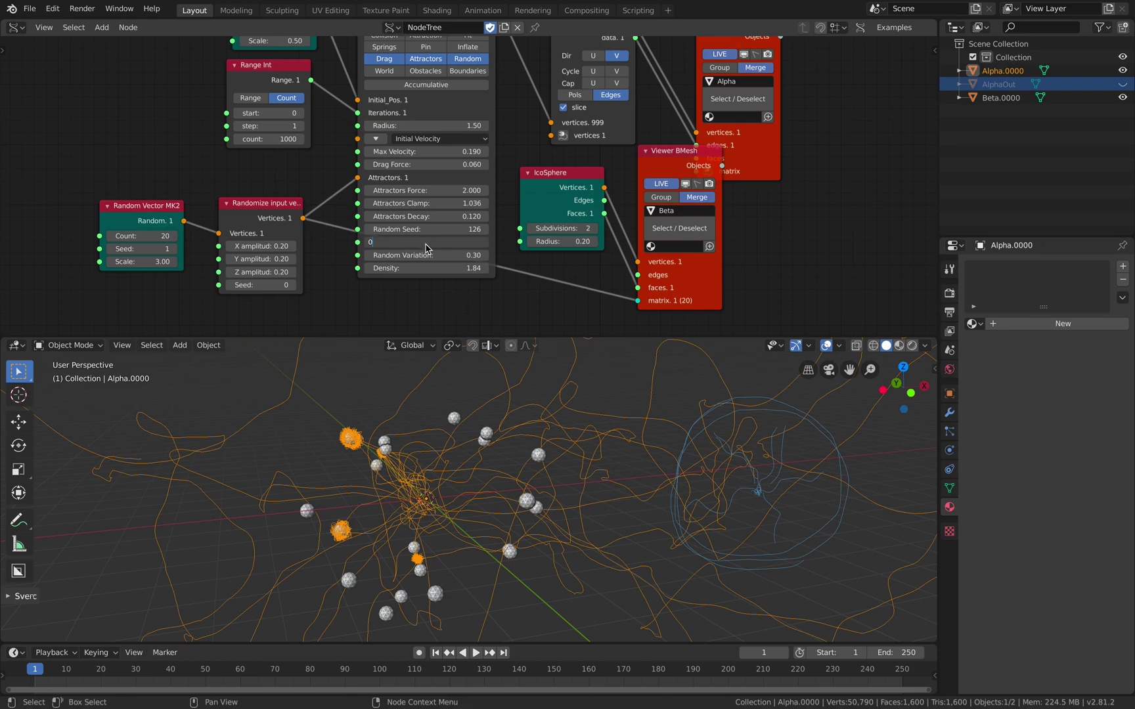
{"action": "type", "text": "0"}
{"action": "key", "text": "Return"}
{"action": "middle_click_drag", "start_coordinate": [447, 453], "coordinate": [441, 465]}
{"action": "key", "text": "ctrl+s"}
{"action": "middle_click_drag", "start_coordinate": [362, 448], "coordinate": [249, 445]}
{"action": "middle_click_drag", "start_coordinate": [465, 489], "coordinate": [488, 474]}
{"action": "middle_click_drag", "start_coordinate": [410, 495], "coordinate": [515, 492]}
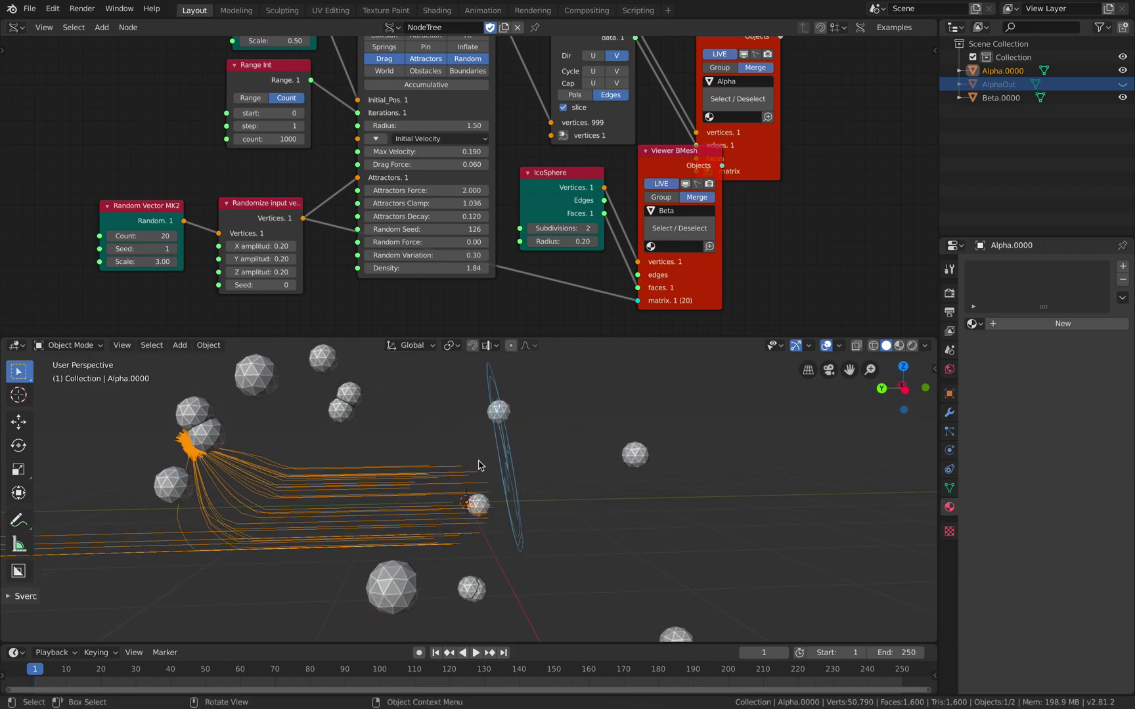
{"action": "middle_click_drag", "start_coordinate": [471, 456], "coordinate": [459, 459]}
Set the Scale of the Random Vector MK2 node feeding the initial positions to 0.2 and save the file.
{"action": "middle_click_drag", "start_coordinate": [274, 61], "coordinate": [281, 113]}
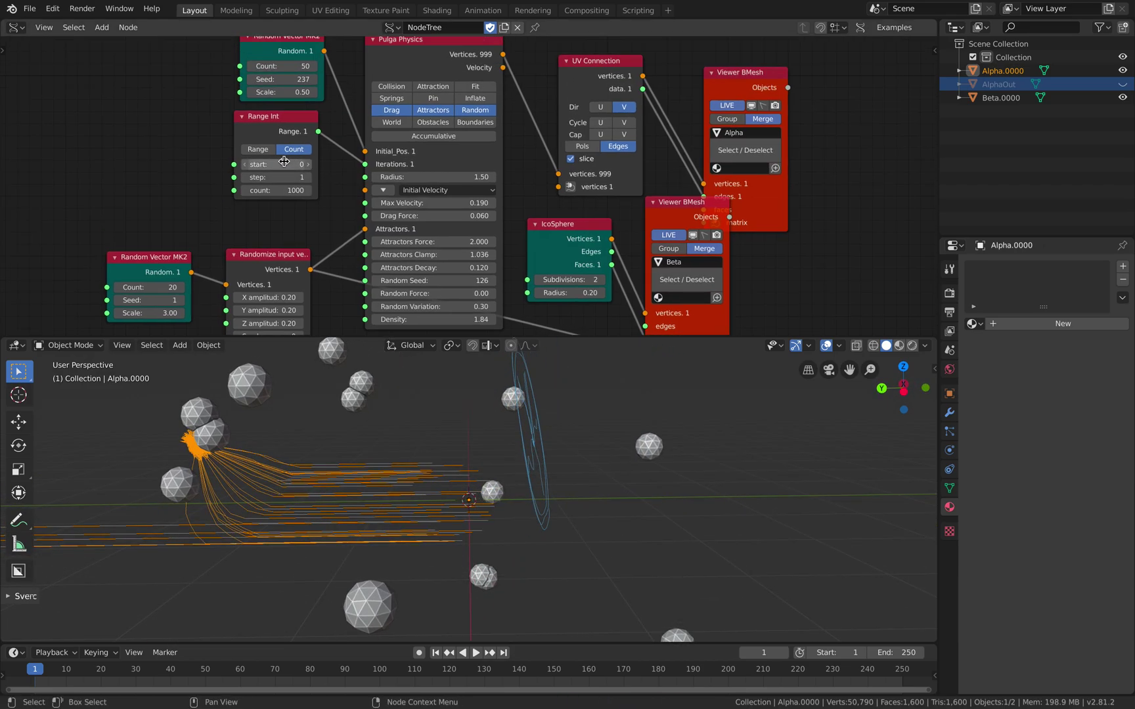
{"action": "left_click", "coordinate": [281, 92]}
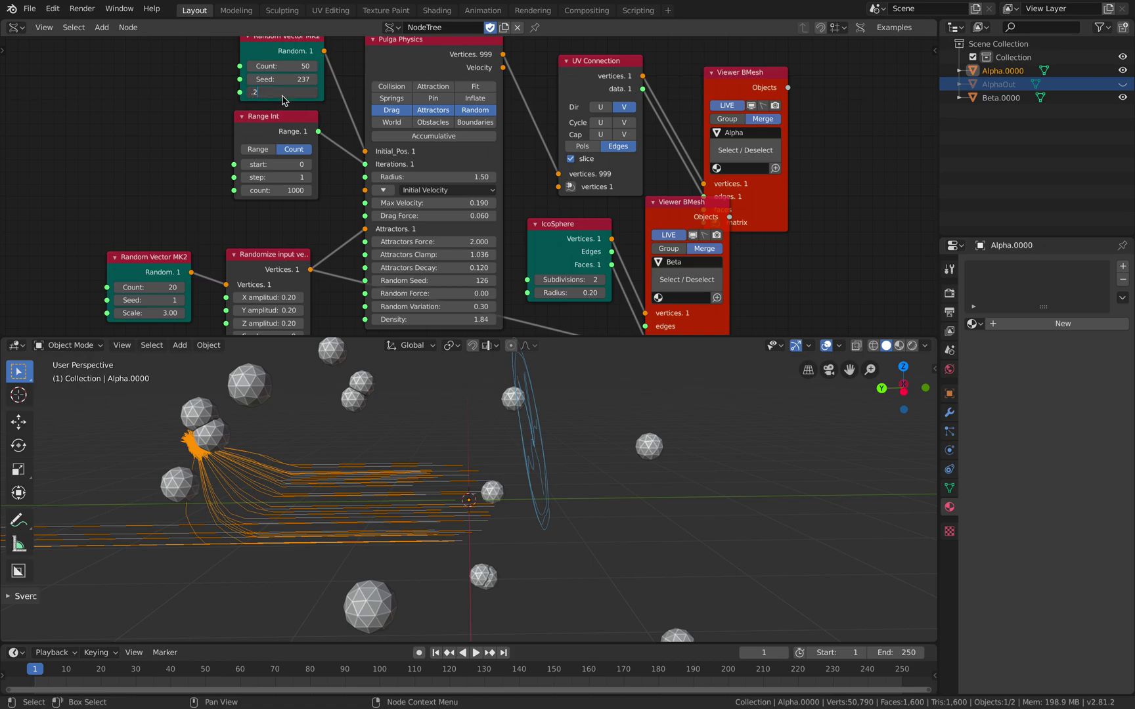
{"action": "type", "text": ".2"}
{"action": "key", "text": "Return"}
{"action": "middle_click_drag", "start_coordinate": [253, 449], "coordinate": [418, 473]}
{"action": "key", "text": "ctrl+s"}
{"action": "middle_click_drag", "start_coordinate": [494, 436], "coordinate": [492, 406]}
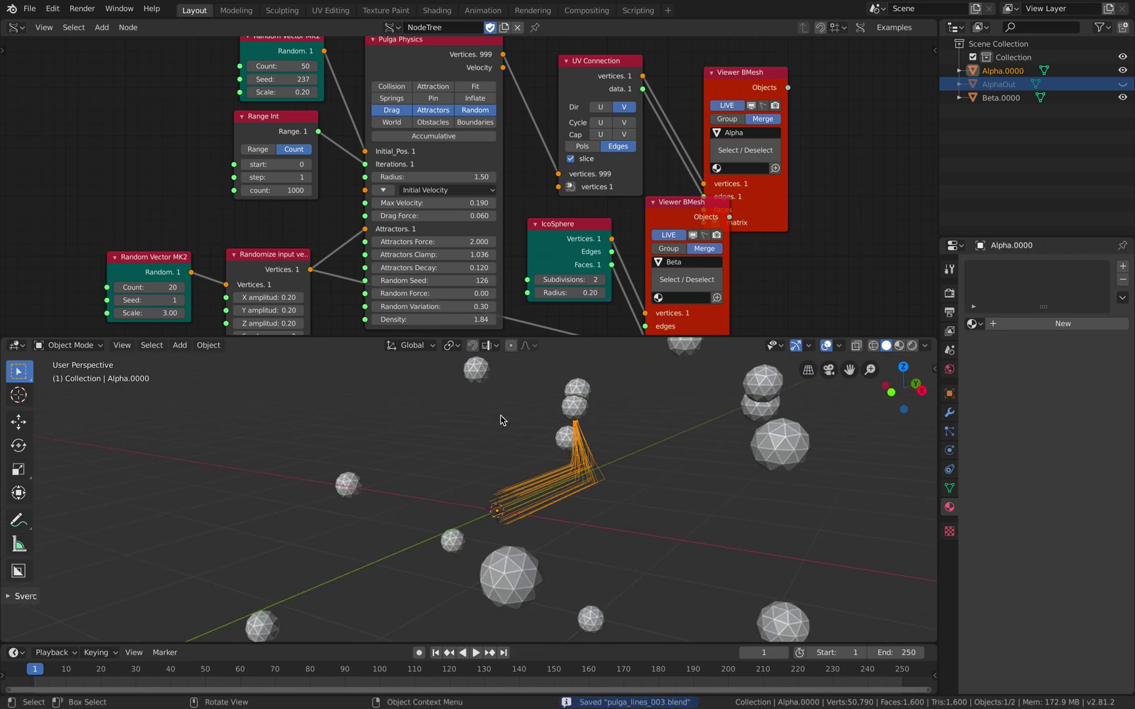
Set the attractors' Random Vector MK2 Seed to 31 and Pulga Physics' Attractors Force to 5.
{"action": "mouse_move", "coordinate": [149, 300]}
{"action": "left_mouse_down"}
{"action": "mouse_move", "coordinate": [217, 300]}
{"action": "mouse_move", "coordinate": [162, 300]}
{"action": "left_mouse_up"}
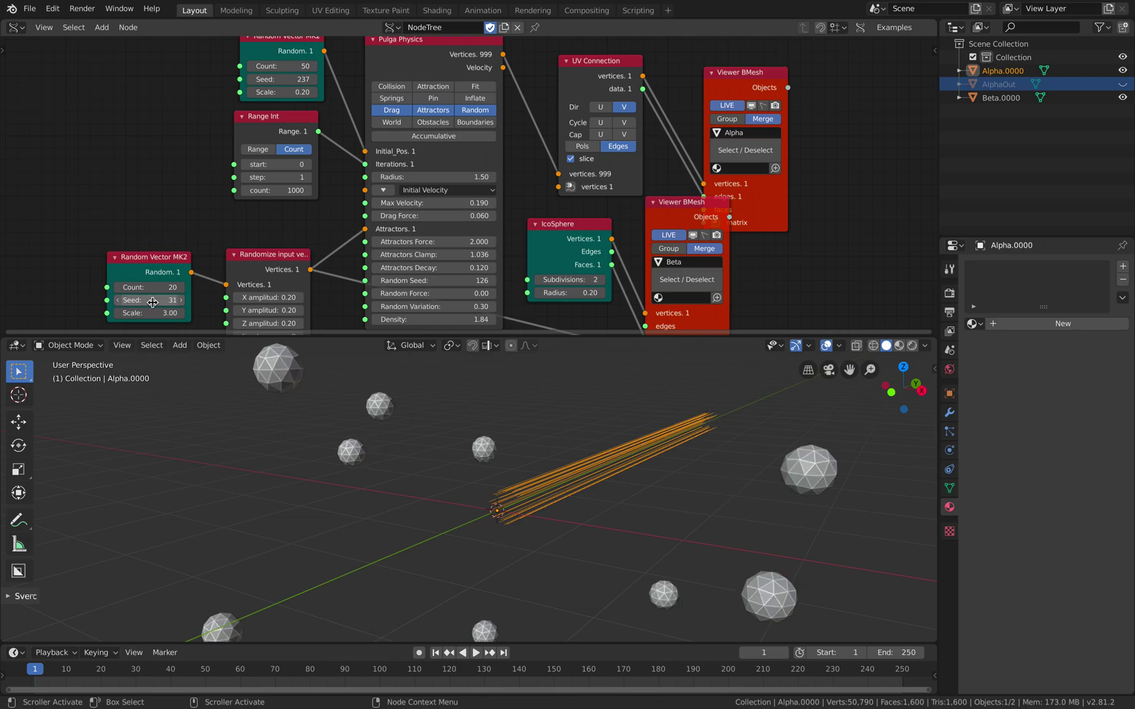
{"action": "left_click_drag", "start_coordinate": [449, 243], "coordinate": [450, 243]}
{"action": "left_click", "coordinate": [450, 241]}
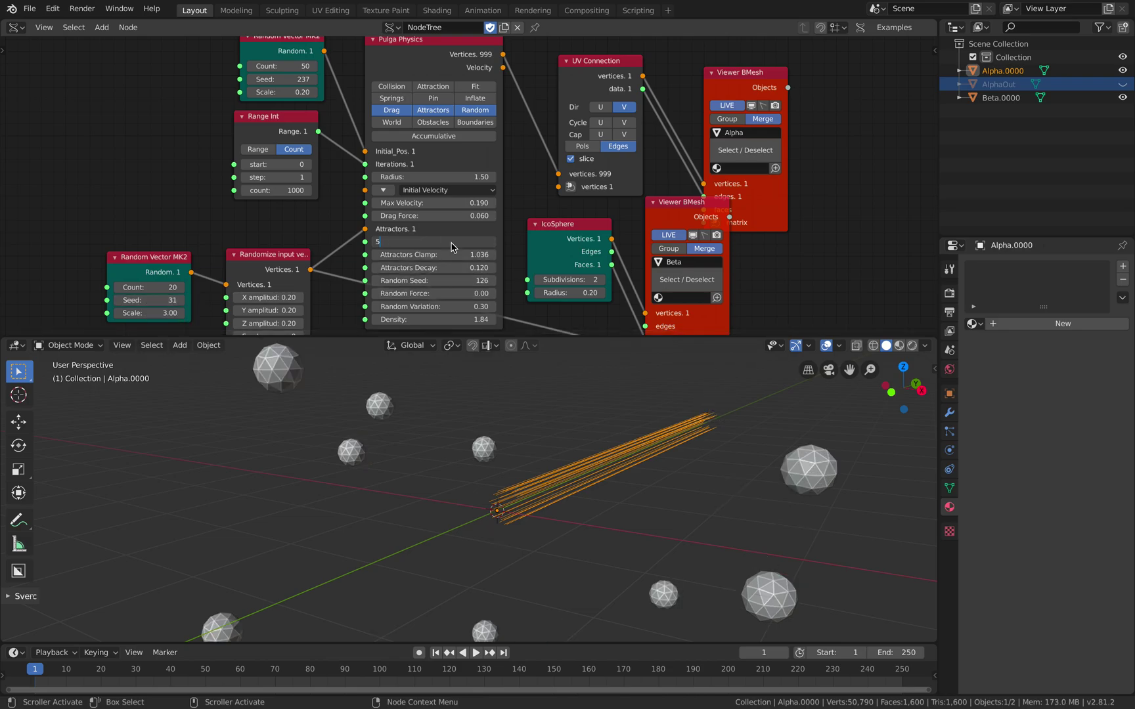
{"action": "type", "text": "5"}
{"action": "key", "text": "Return"}
Set the Pulga Physics node's Attractors Clamp to 10.
{"action": "left_click", "coordinate": [443, 257]}
{"action": "type", "text": "10"}
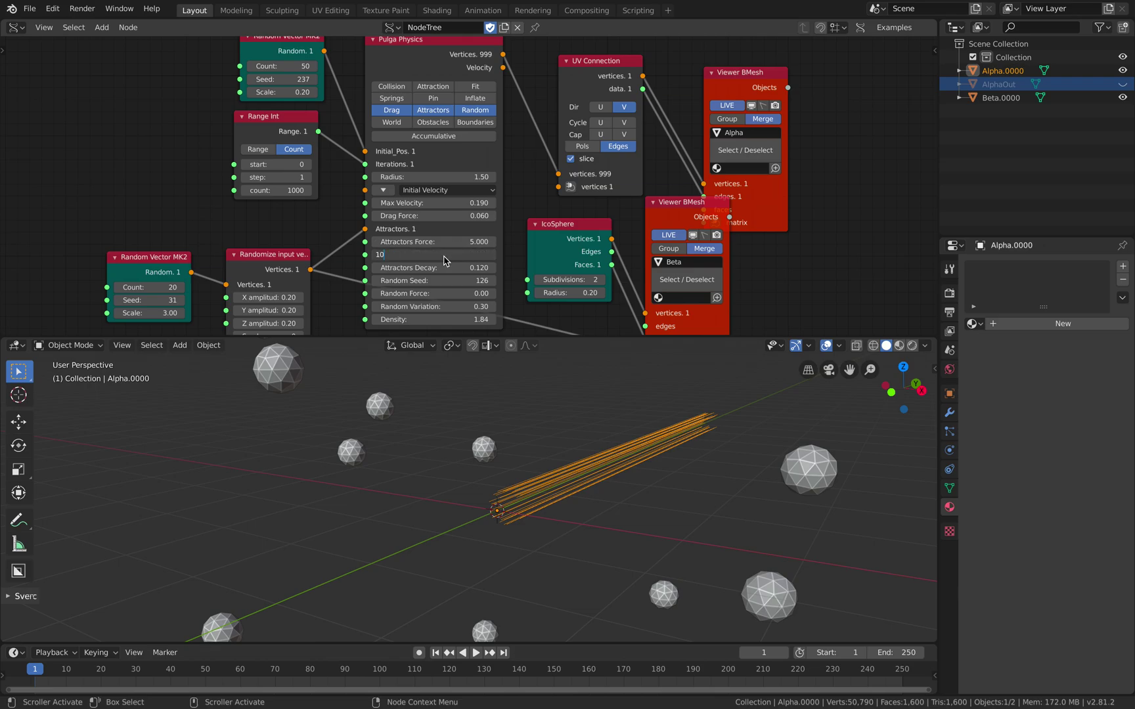
{"action": "key", "text": "Return"}
Set the Pulga Physics node's Attractors Force to 20 and inspect the particle lines up close.
{"action": "left_click", "coordinate": [442, 244]}
{"action": "type", "text": "20"}
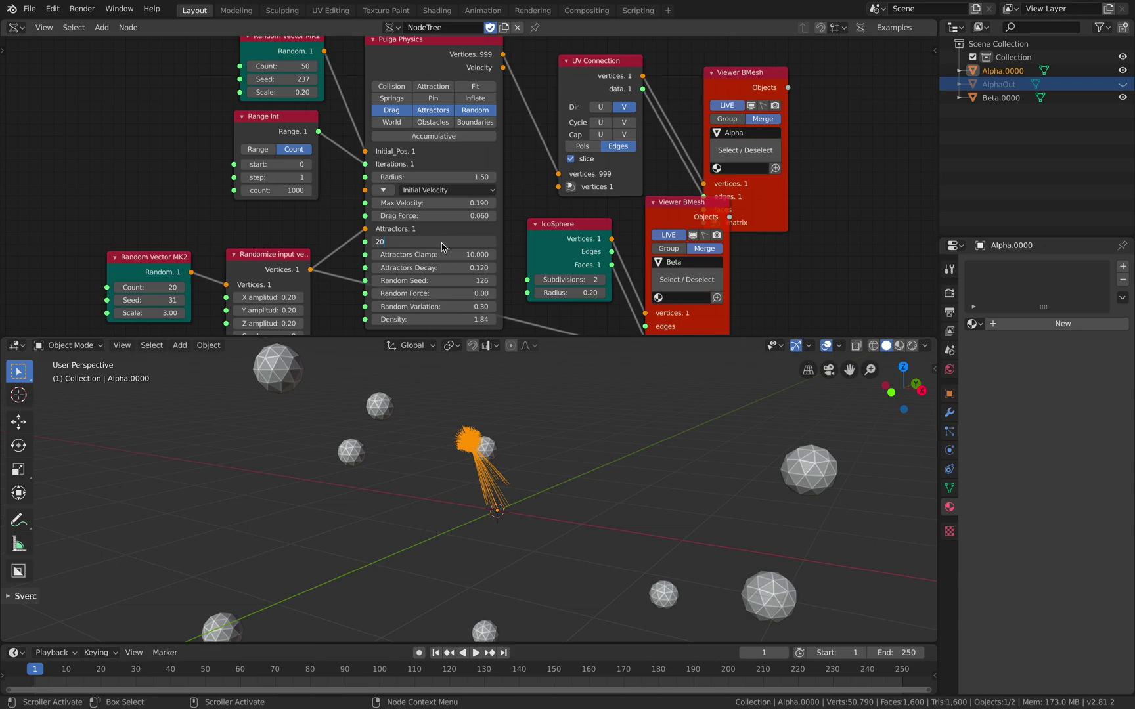
{"action": "key", "text": "Return"}
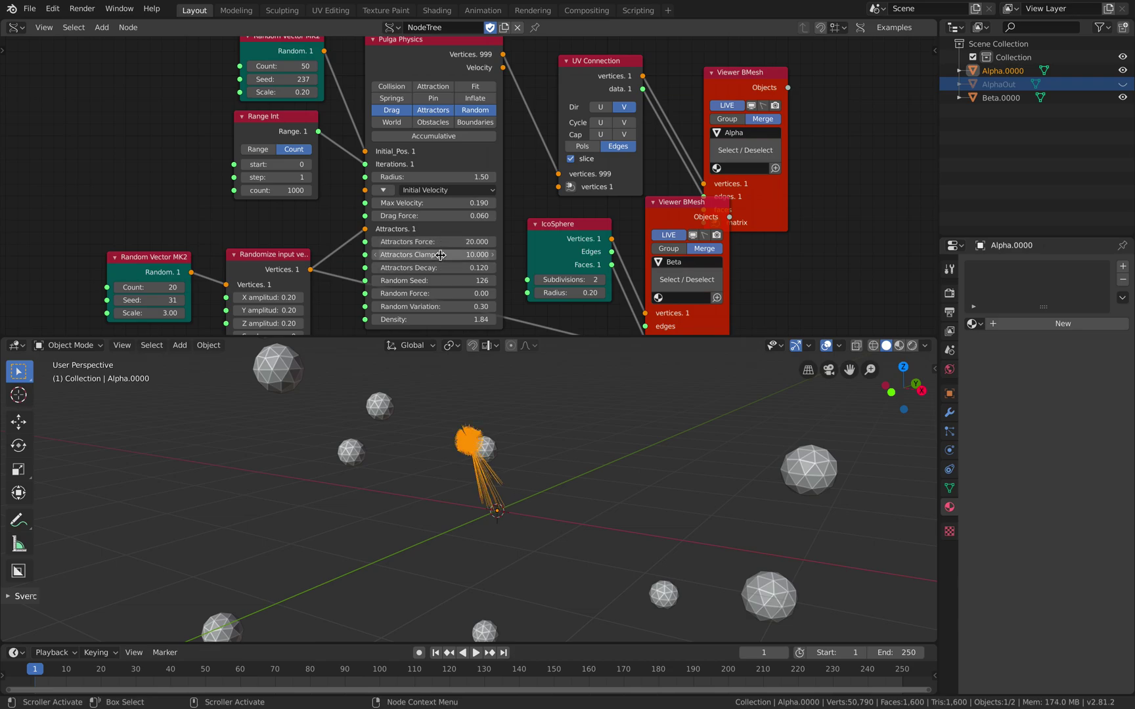
{"action": "middle_click_drag", "start_coordinate": [490, 481], "coordinate": [493, 512]}
{"action": "scroll", "coordinate": [488, 509], "scroll_direction": "up", "scroll_amount": 2}
{"action": "scroll", "coordinate": [517, 481], "scroll_direction": "up", "scroll_amount": 4}
{"action": "scroll", "coordinate": [522, 462], "scroll_direction": "down", "scroll_amount": 5}
{"action": "middle_click_drag", "start_coordinate": [507, 461], "coordinate": [521, 443]}
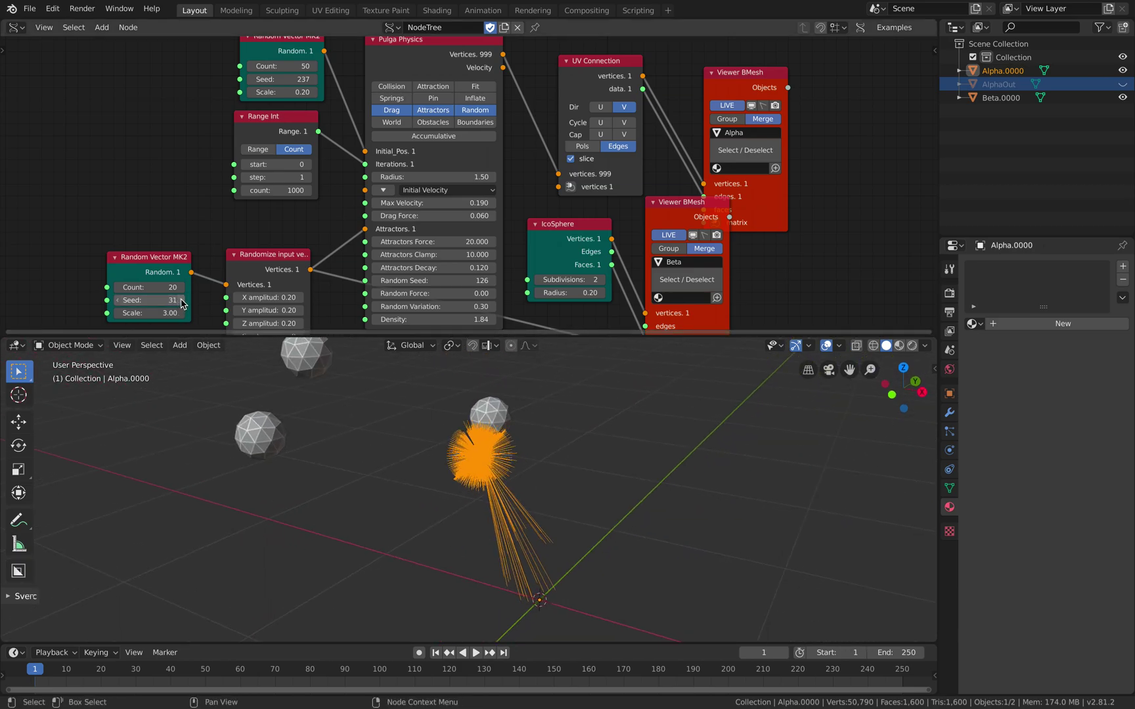
Try other Seed values on the attractors' Random Vector MK2 node.
{"action": "left_click", "coordinate": [181, 300]}
{"action": "left_click", "coordinate": [181, 300]}
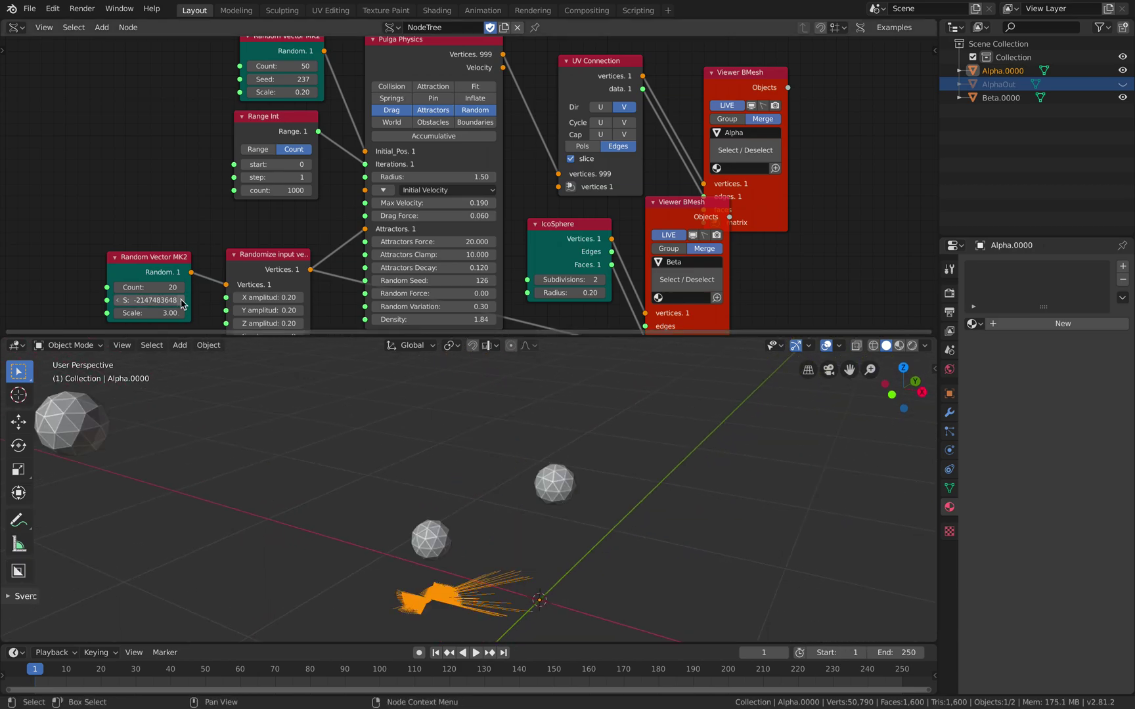
{"action": "middle_click_drag", "start_coordinate": [506, 578], "coordinate": [507, 494]}
Set the Seed of the attractors' Random Vector MK2 node to 1 and inspect the lines among the spheres.
{"action": "left_click", "coordinate": [158, 300]}
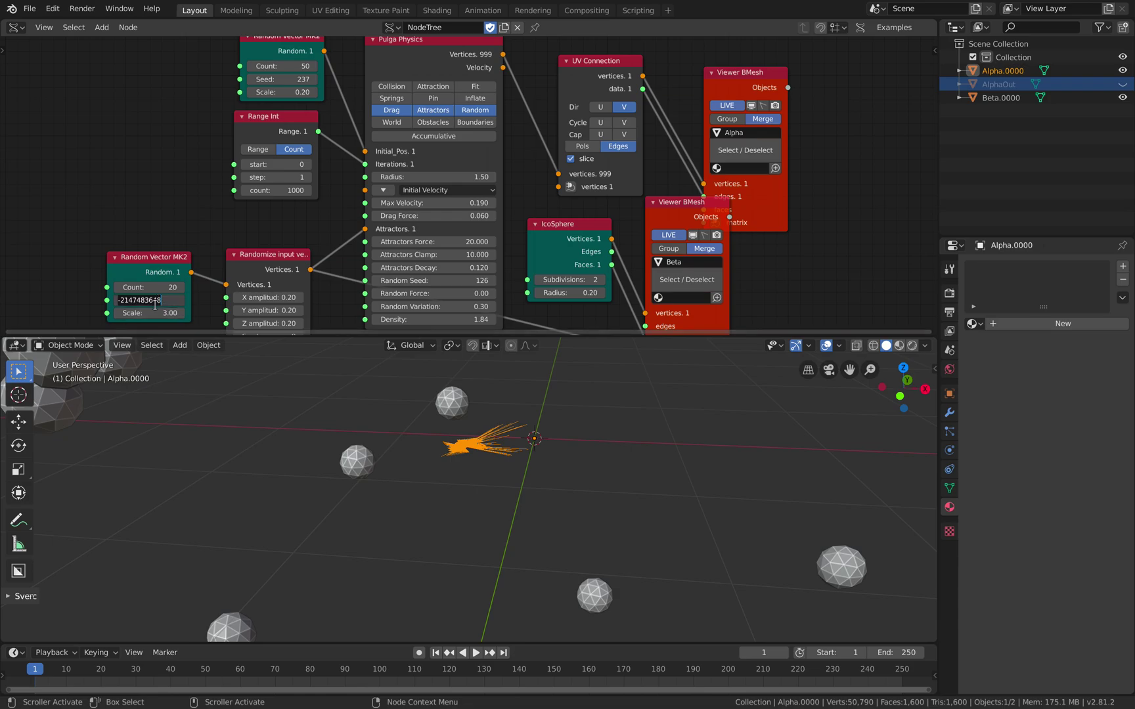
{"action": "type", "text": "1"}
{"action": "key", "text": "Return"}
{"action": "left_click", "coordinate": [155, 301]}
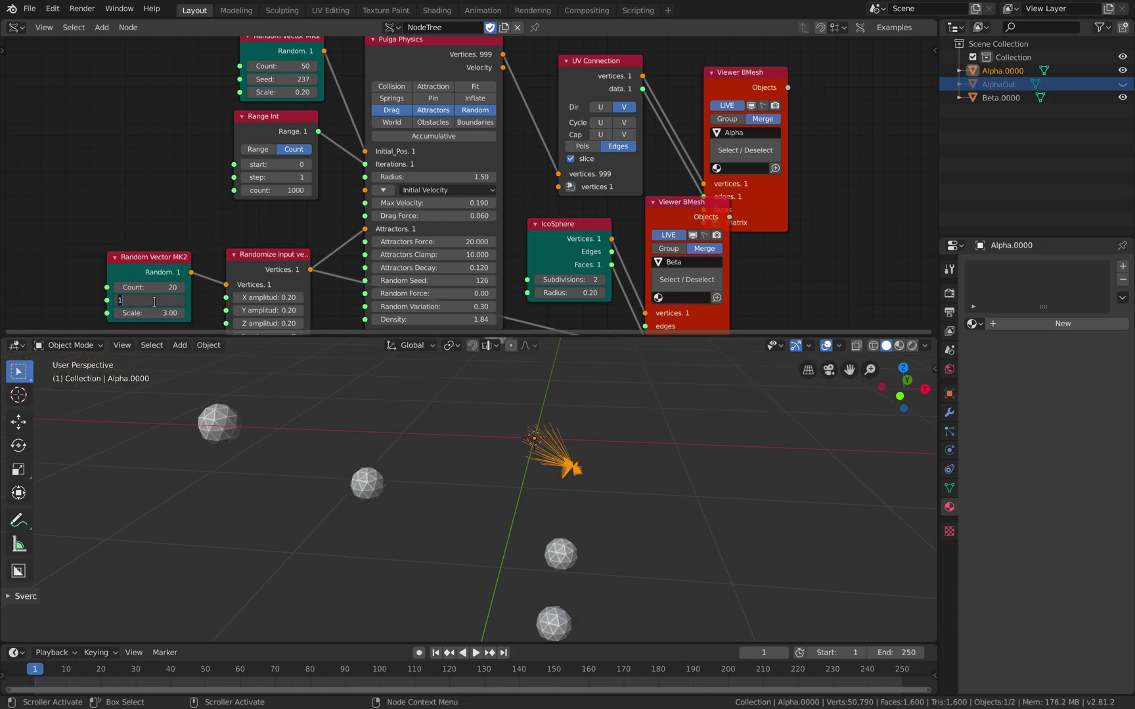
{"action": "key", "text": "Return"}
{"action": "mouse_move", "coordinate": [475, 463]}
{"action": "middle_mouse_down"}
{"action": "mouse_move", "coordinate": [440, 439]}
{"action": "mouse_move", "coordinate": [456, 455]}
{"action": "middle_mouse_up"}
{"action": "scroll", "coordinate": [456, 471], "scroll_direction": "down", "scroll_amount": 5}
{"action": "scroll", "coordinate": [462, 469], "scroll_direction": "up", "scroll_amount": 4}
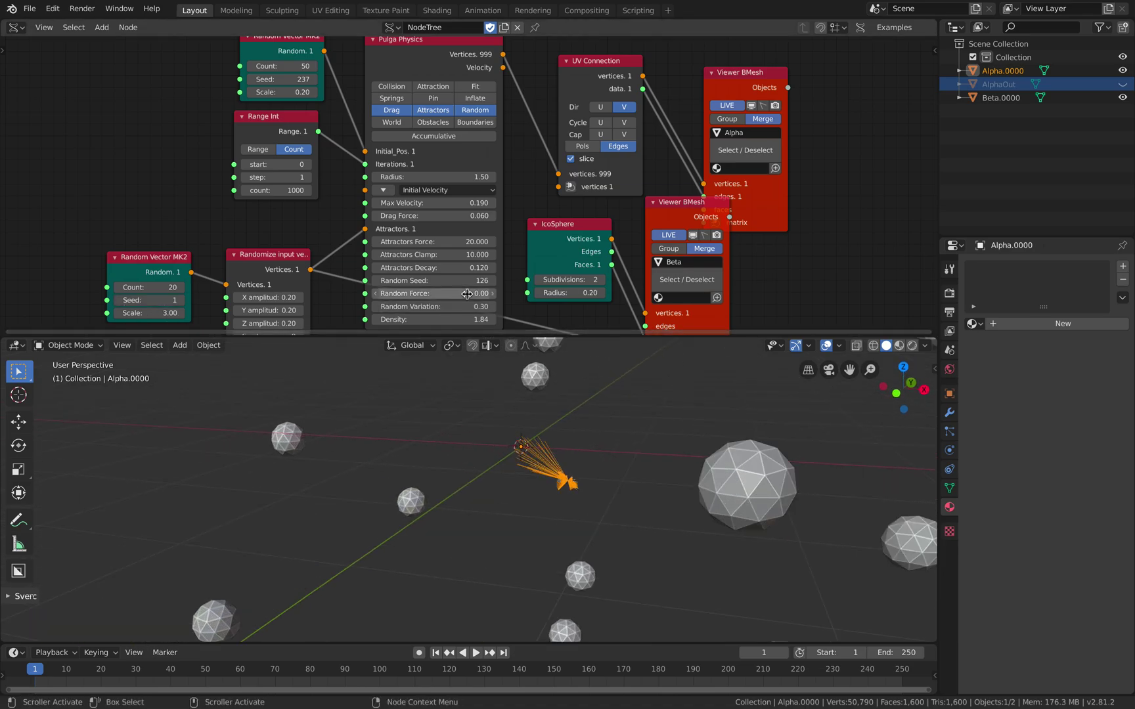
Set the Pulga Physics node's Attractors Decay to 0.02 and inspect the lines near the origin.
{"action": "middle_click_drag", "start_coordinate": [307, 236], "coordinate": [304, 203]}
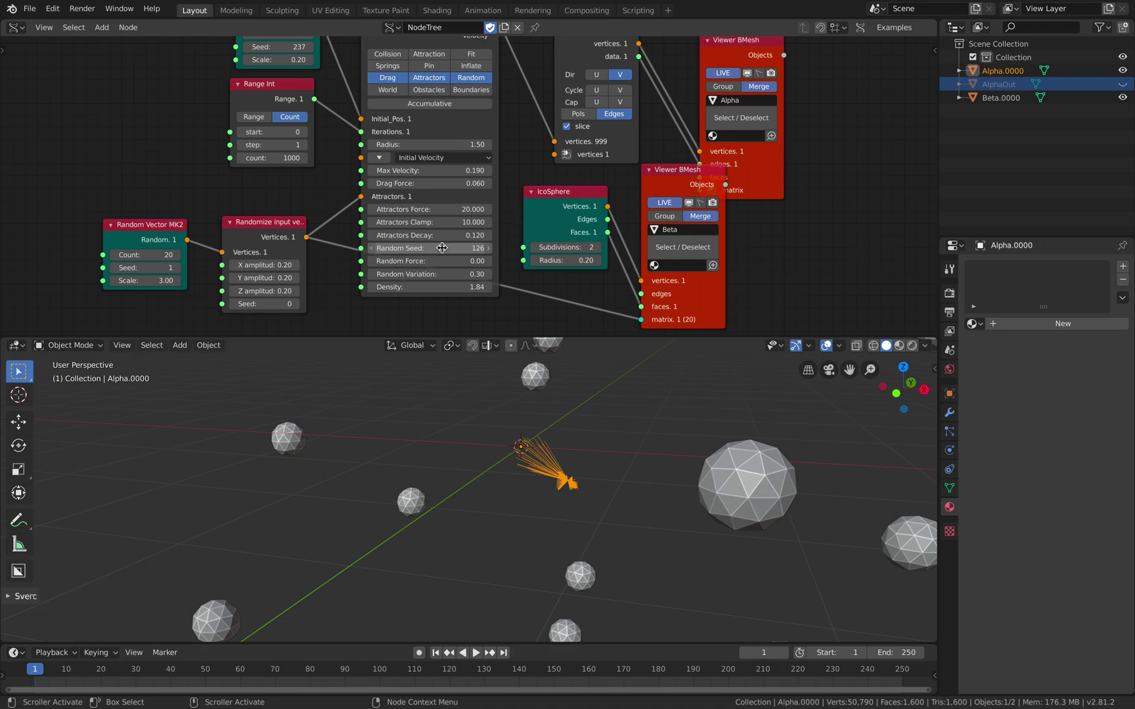
{"action": "left_click", "coordinate": [457, 234]}
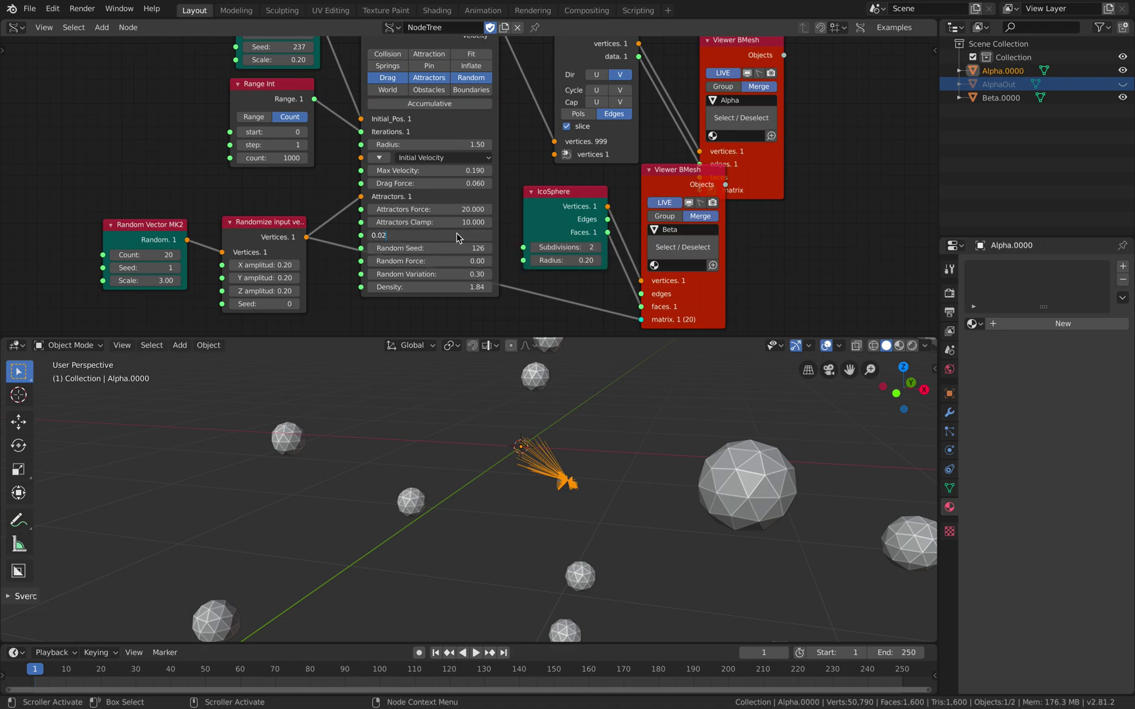
{"action": "key", "text": "Return"}
{"action": "middle_click_drag", "start_coordinate": [575, 469], "coordinate": [588, 478]}
{"action": "scroll", "coordinate": [588, 478], "scroll_direction": "up", "scroll_amount": 3}
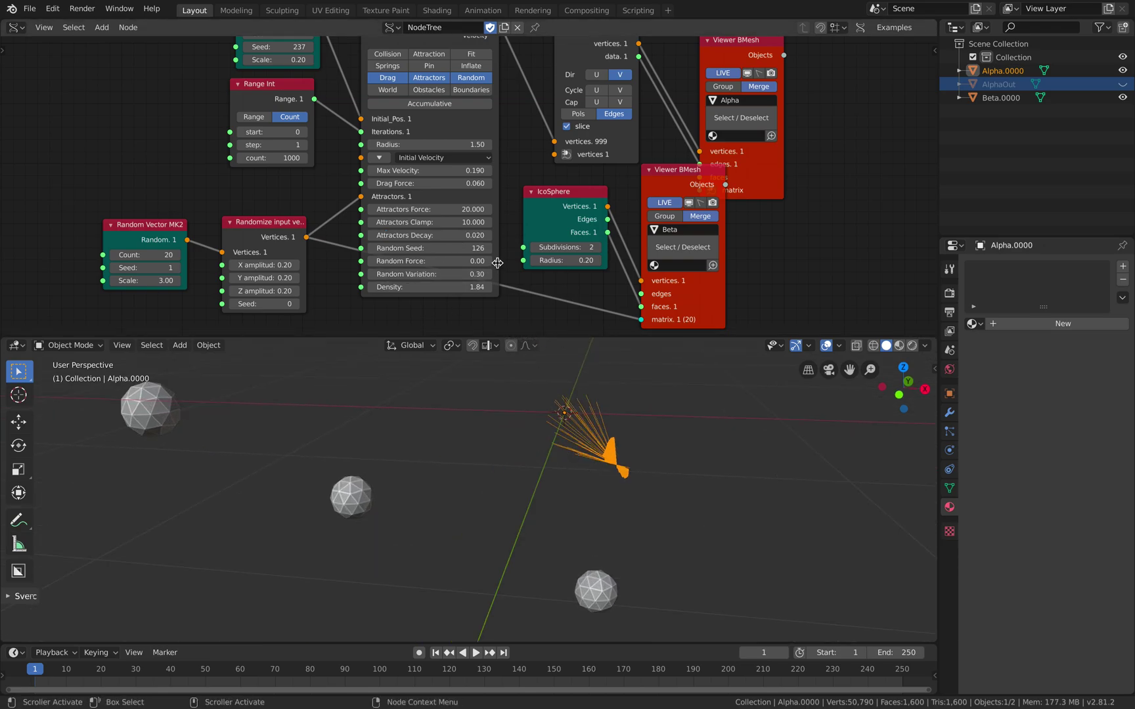
Set the Pulga Physics node's Attractors Clamp to 0.5, inspect the lines among the spheres, and save the file.
{"action": "left_click", "coordinate": [471, 224]}
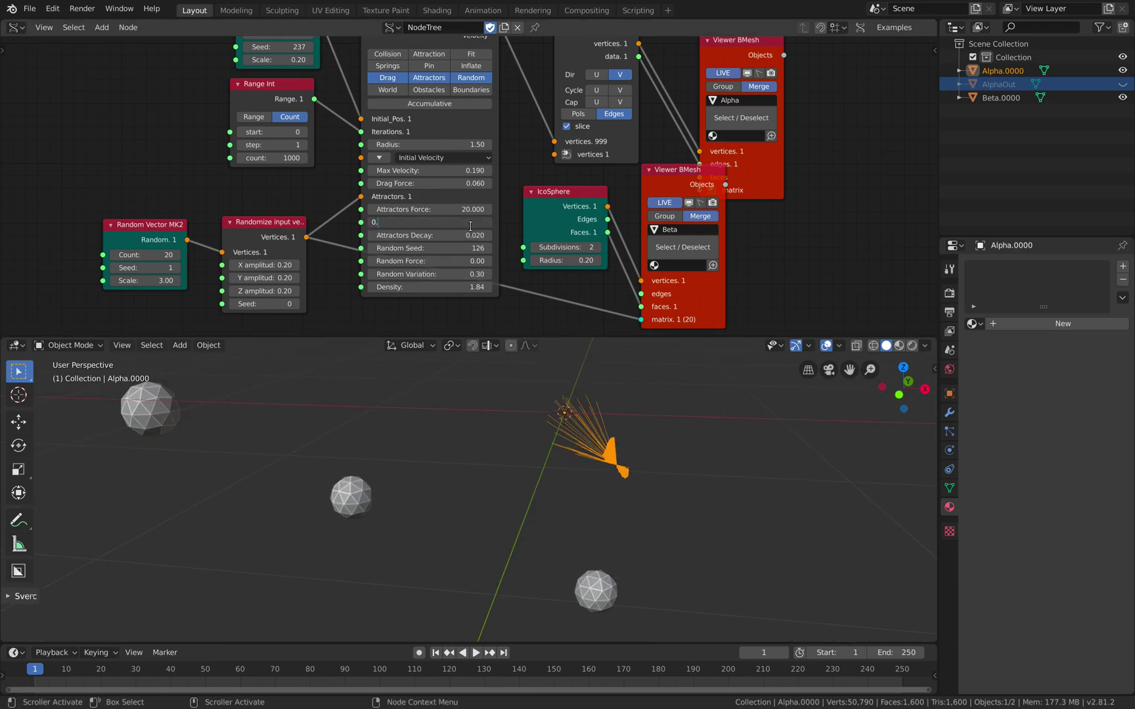
{"action": "type", "text": "0.5"}
{"action": "key", "text": "Return"}
{"action": "middle_click_drag", "start_coordinate": [595, 418], "coordinate": [459, 517]}
{"action": "key", "text": "ctrl+s"}
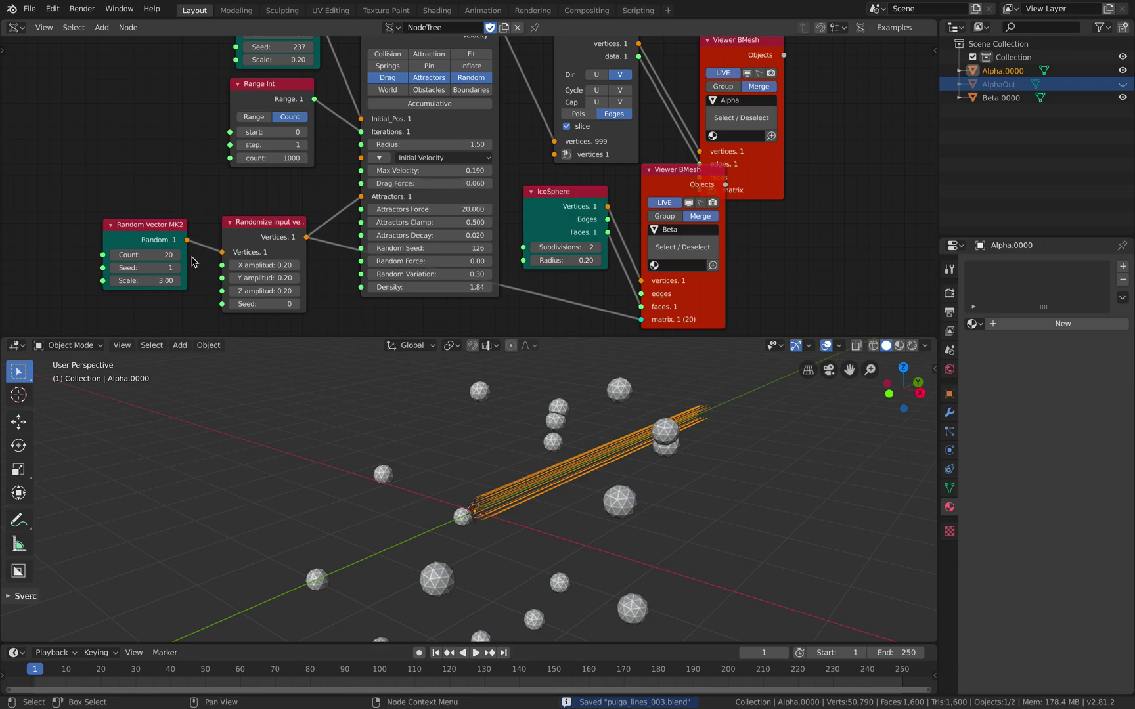
Set the Pulga Physics node's Radius to 0.5, inspect the lines near the origin, and save the file.
{"action": "left_click", "coordinate": [247, 264]}
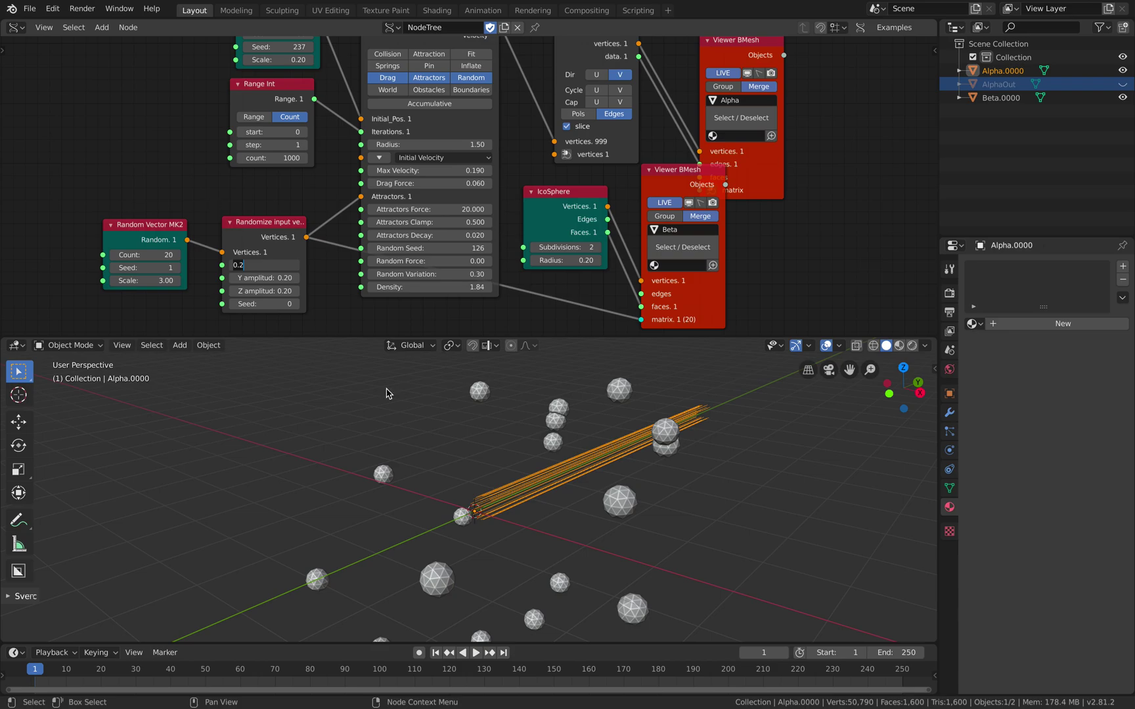
{"action": "middle_click_drag", "start_coordinate": [444, 440], "coordinate": [544, 456]}
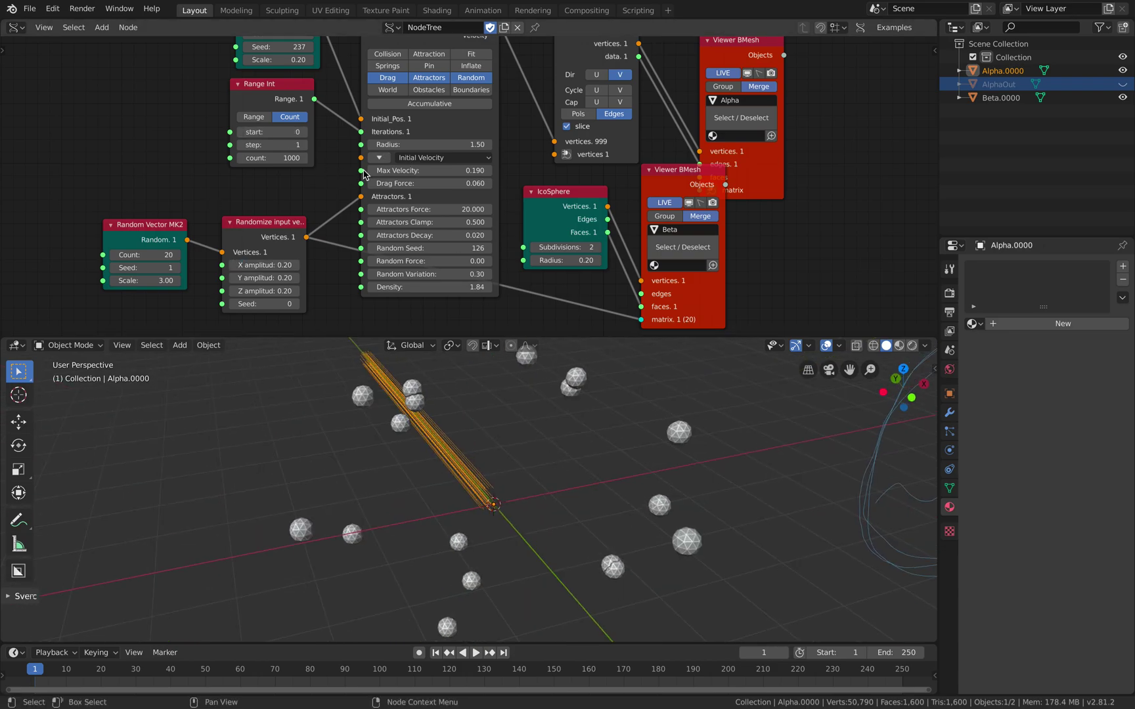
{"action": "left_click", "coordinate": [408, 143]}
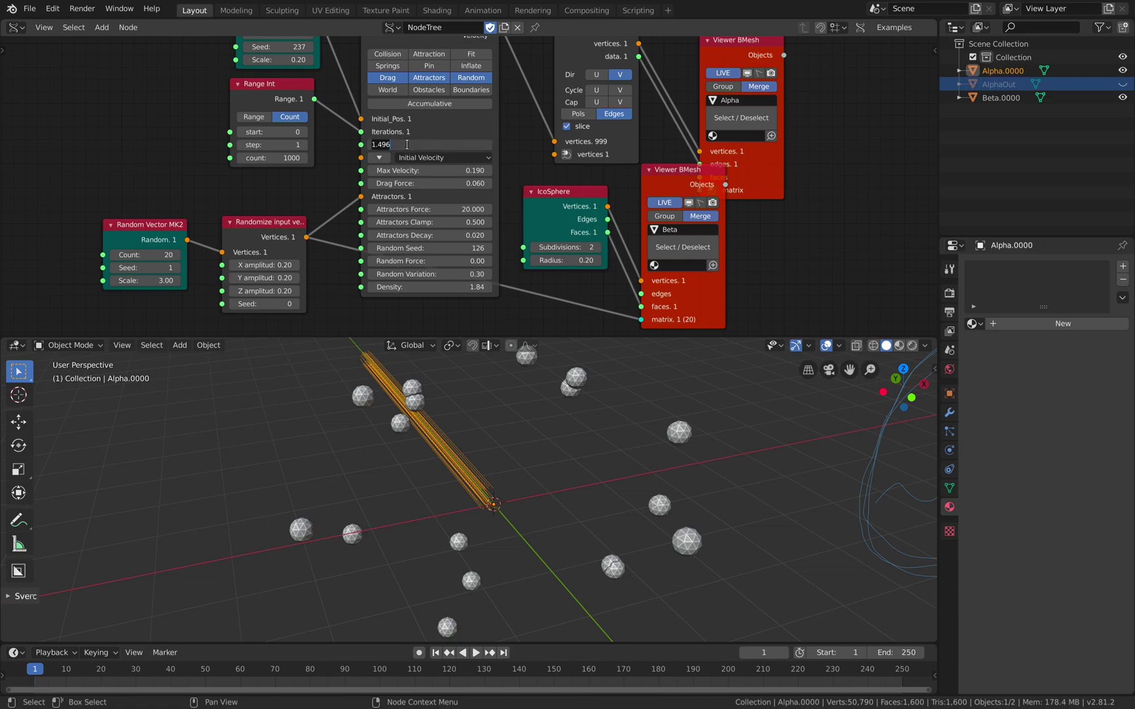
{"action": "type", "text": ".5"}
{"action": "key", "text": "Return"}
{"action": "middle_click_drag", "start_coordinate": [499, 449], "coordinate": [477, 487]}
{"action": "key", "text": "ctrl+s"}
{"action": "middle_click_drag", "start_coordinate": [517, 399], "coordinate": [459, 486]}
Expand the Pulga Physics node's Initial Velocity vector and set its Y component to 0.
{"action": "left_click", "coordinate": [380, 158]}
{"action": "left_click", "coordinate": [447, 170]}
{"action": "type", "text": "0"}
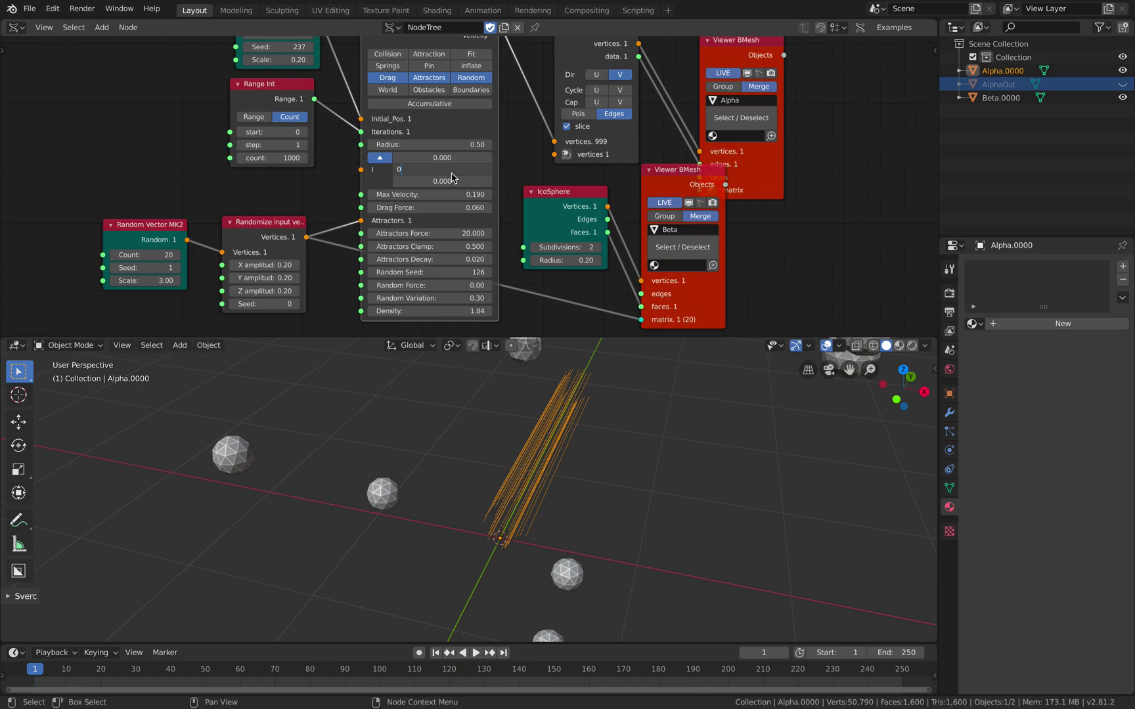
{"action": "key", "text": "Return"}
{"action": "scroll", "coordinate": [572, 502], "scroll_direction": "down", "scroll_amount": 5}
{"action": "middle_click_drag", "start_coordinate": [499, 485], "coordinate": [624, 561]}
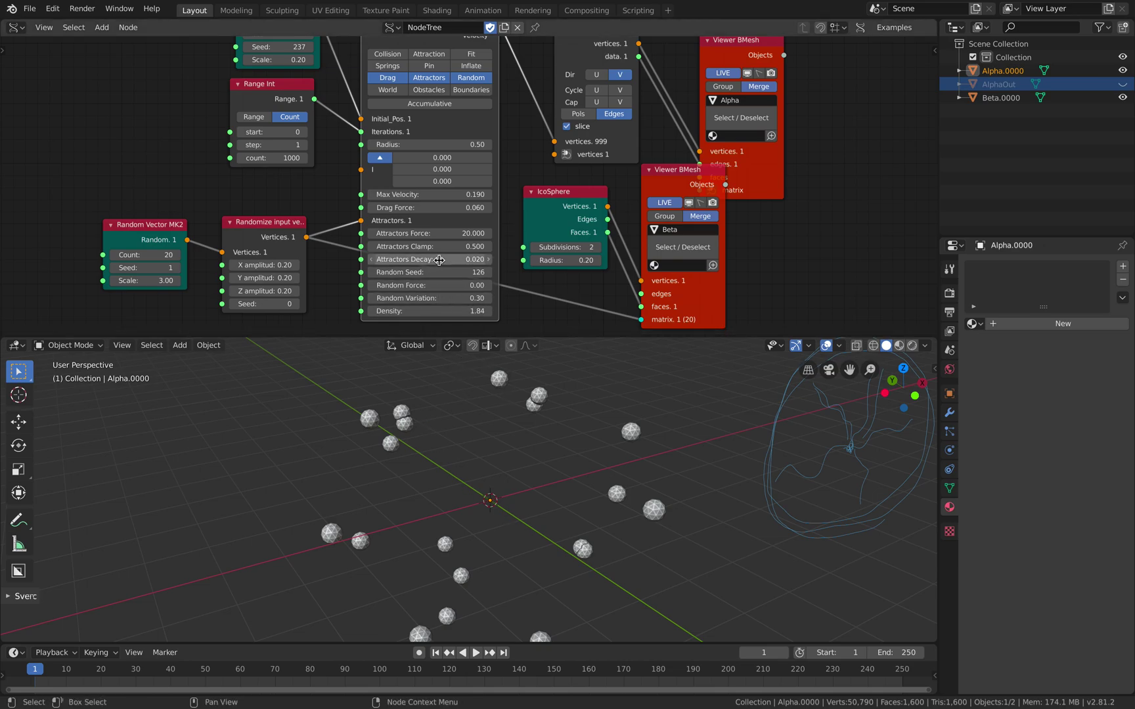
Set the Pulga Physics node's Attractors Force to 100 and look at the area around the origin.
{"action": "left_click", "coordinate": [443, 234]}
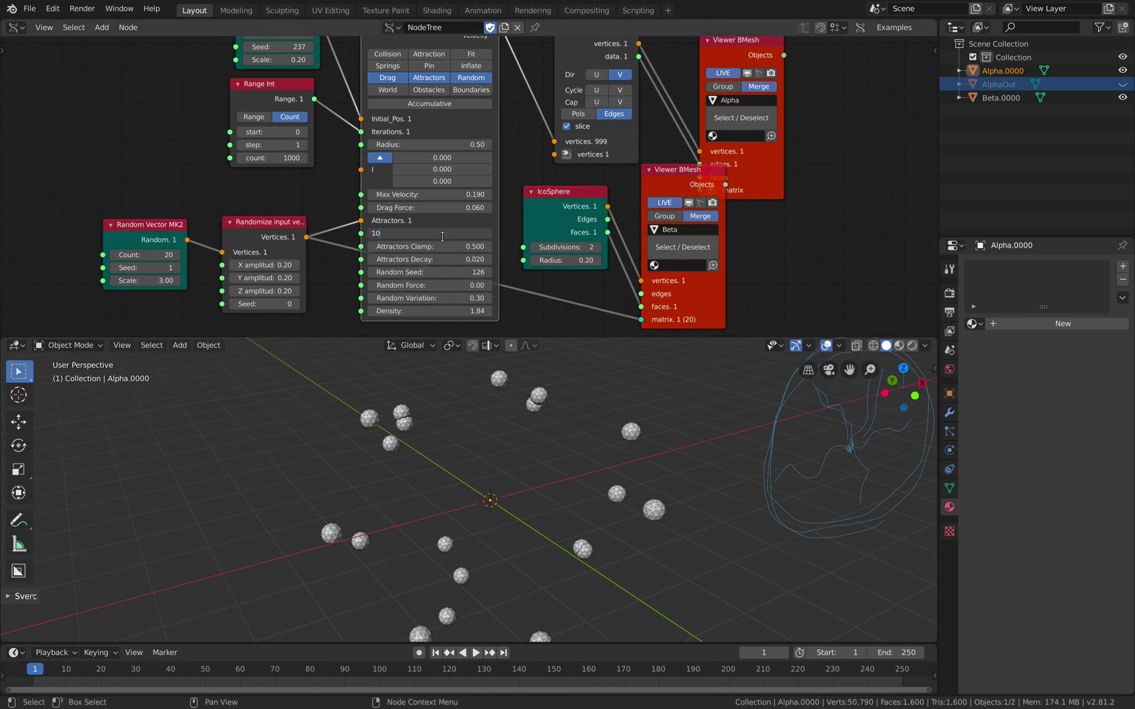
{"action": "type", "text": "100"}
{"action": "key", "text": "Return"}
{"action": "middle_click_drag", "start_coordinate": [473, 467], "coordinate": [515, 464]}
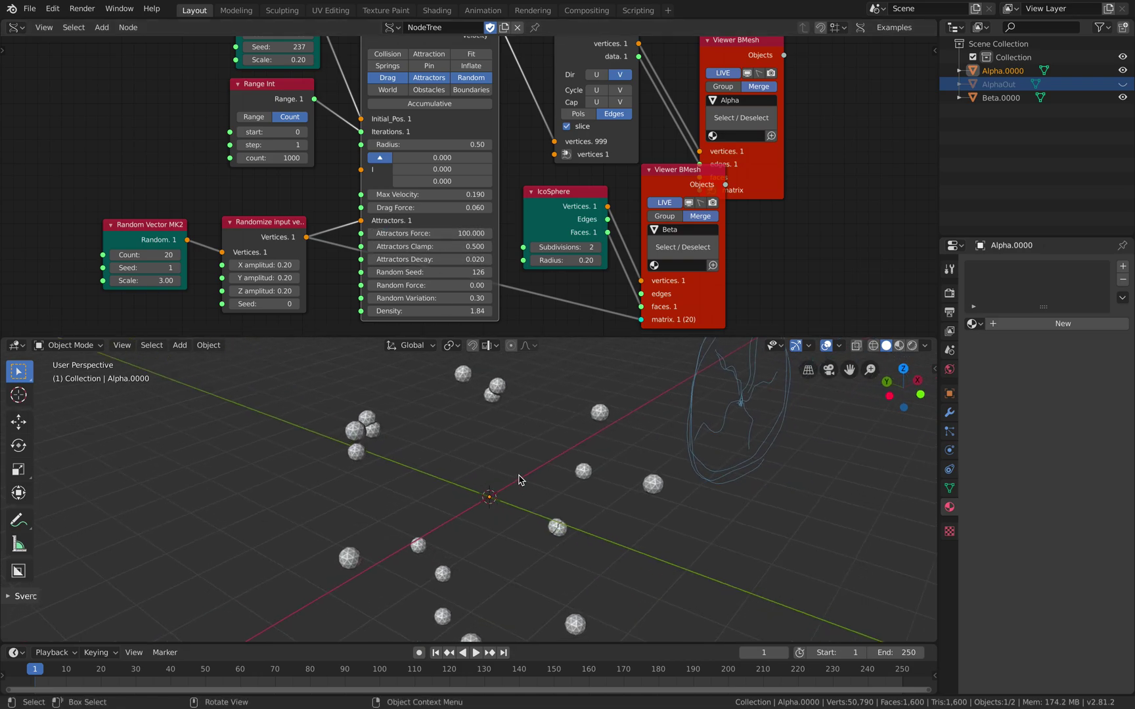
Set both the Attractors Clamp and the Attractors Decay of the Pulga Physics node to 0.
{"action": "left_click", "coordinate": [445, 248]}
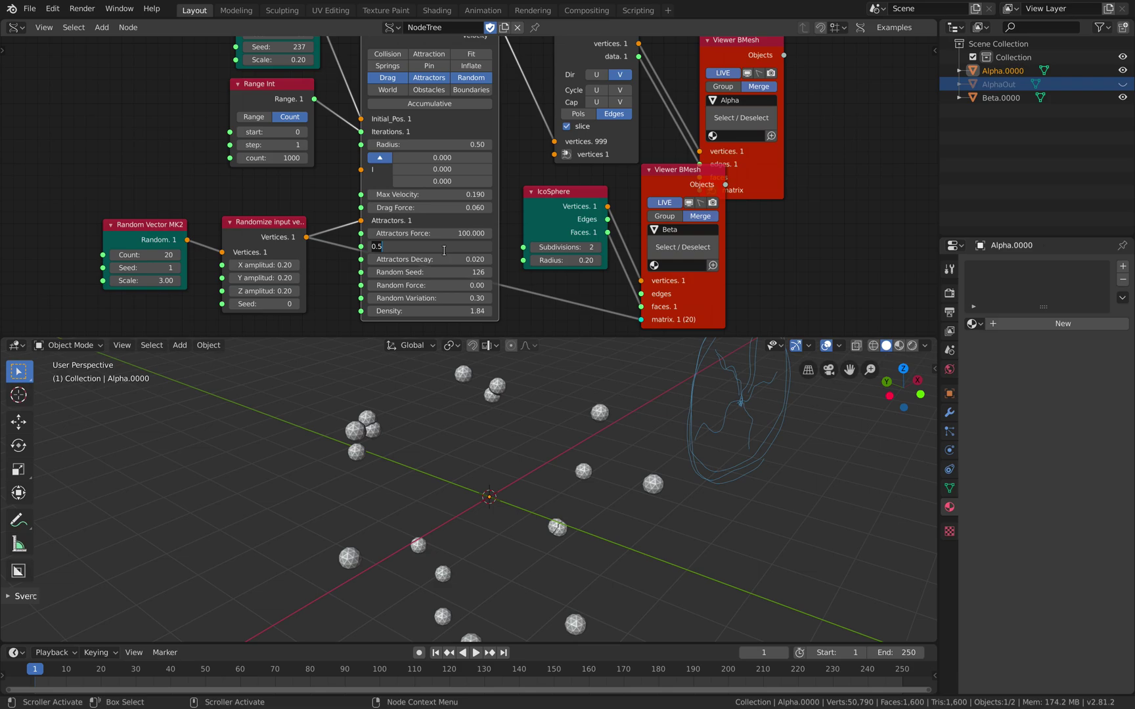
{"action": "type", "text": "0"}
{"action": "key", "text": "Tab"}
{"action": "type", "text": "0"}
{"action": "key", "text": "Tab"}
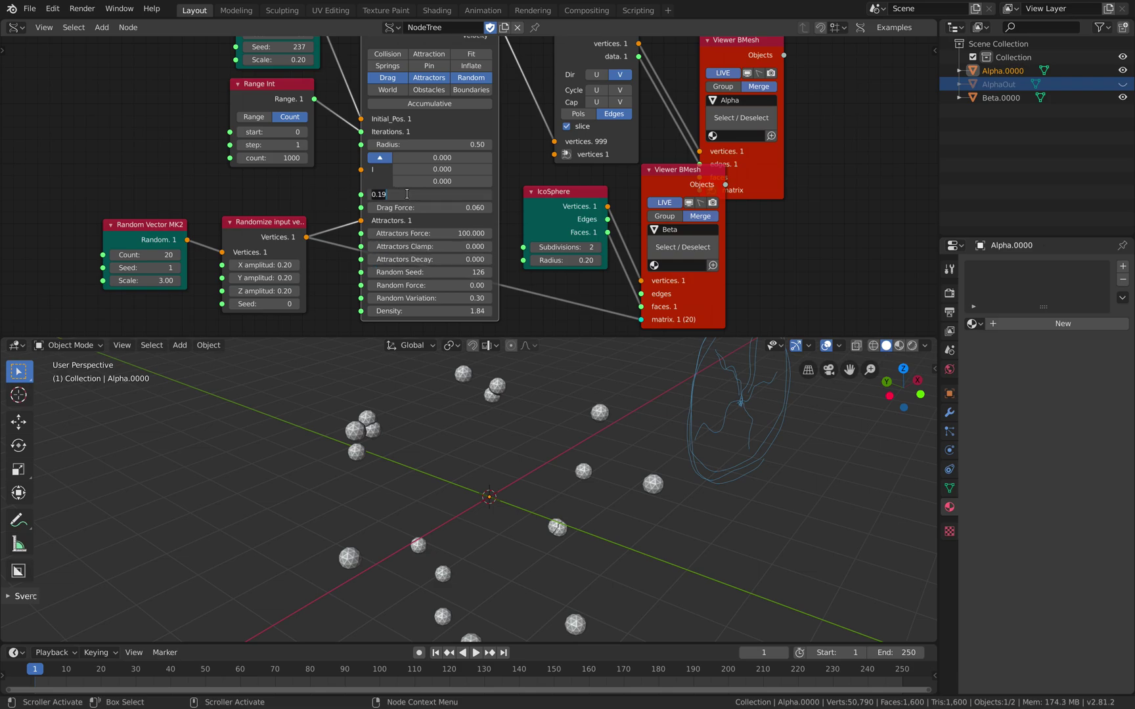
Try a Max Velocity of 0 on the Pulga Physics node and raise it to 20.
{"action": "type", "text": "000"}
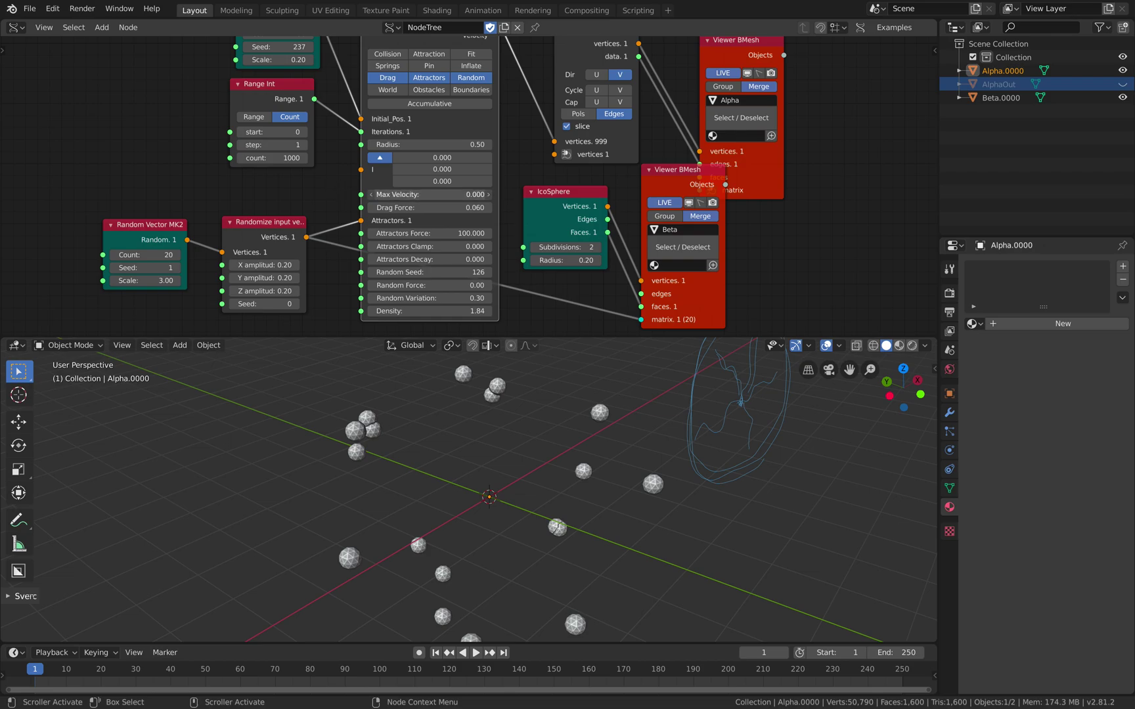
{"action": "type", "text": ".0"}
{"action": "type", "text": "10"}
{"action": "key", "text": "Return"}
{"action": "left_click", "coordinate": [438, 195]}
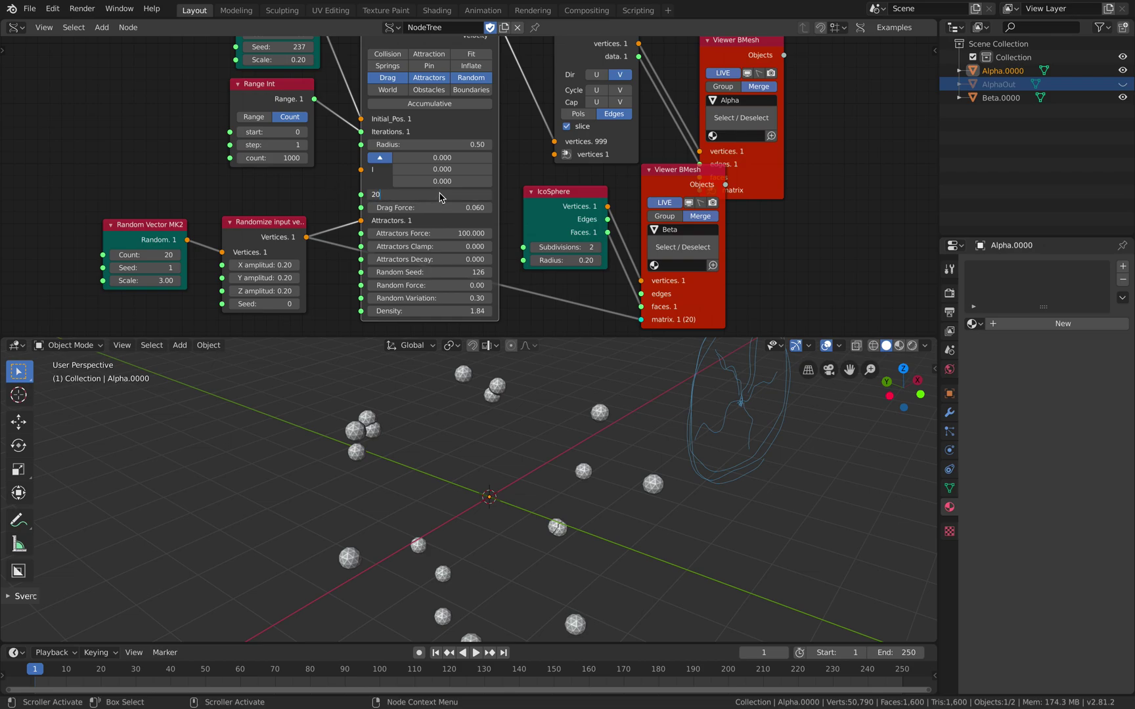
{"action": "key", "text": "Return"}
Try a Radius of 5 on the Pulga Physics node and raise it to 10.
{"action": "left_click", "coordinate": [433, 144]}
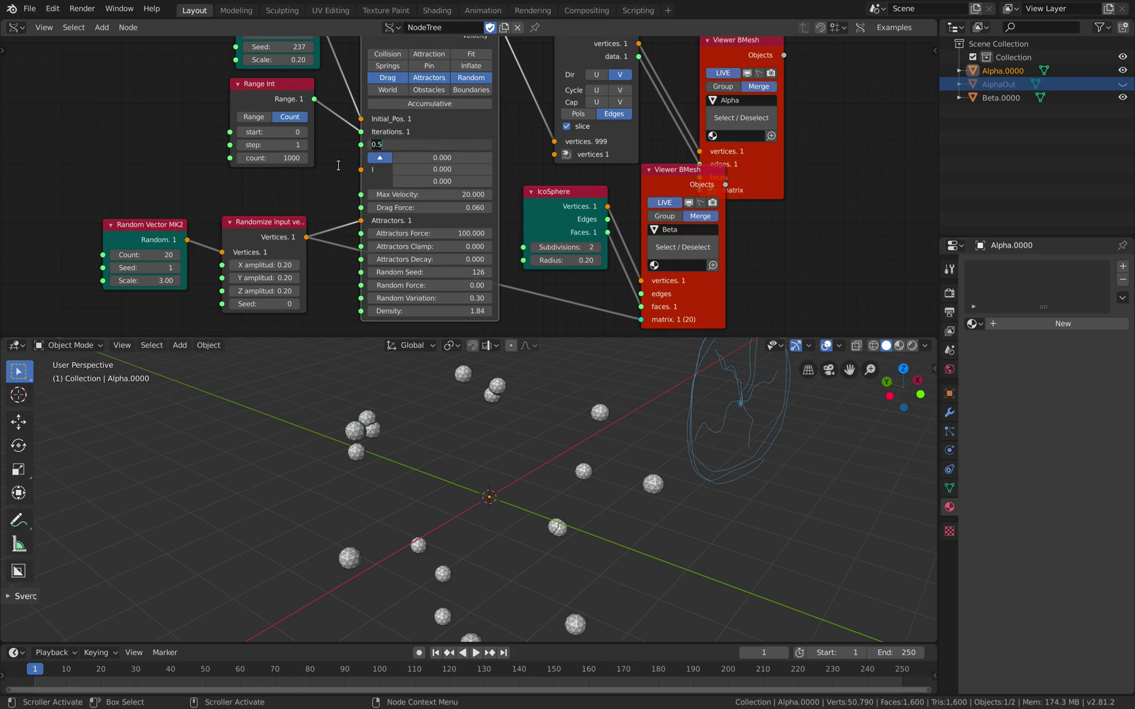
{"action": "type", "text": "5"}
{"action": "key", "text": "Return"}
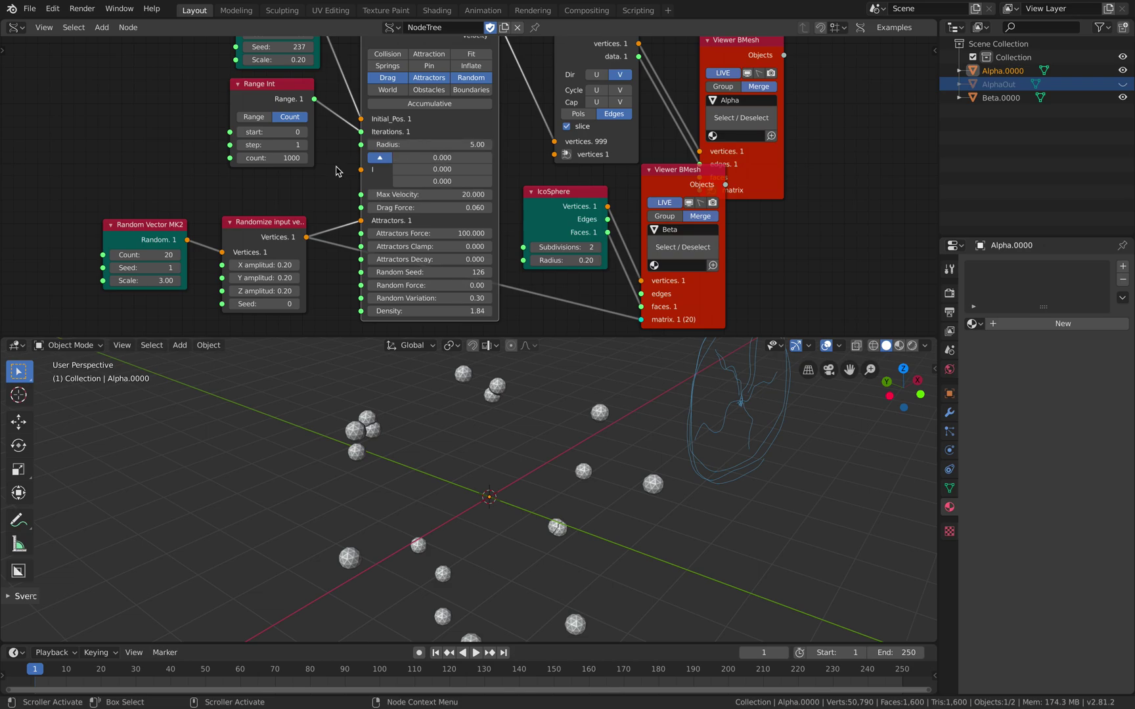
{"action": "left_click", "coordinate": [423, 145]}
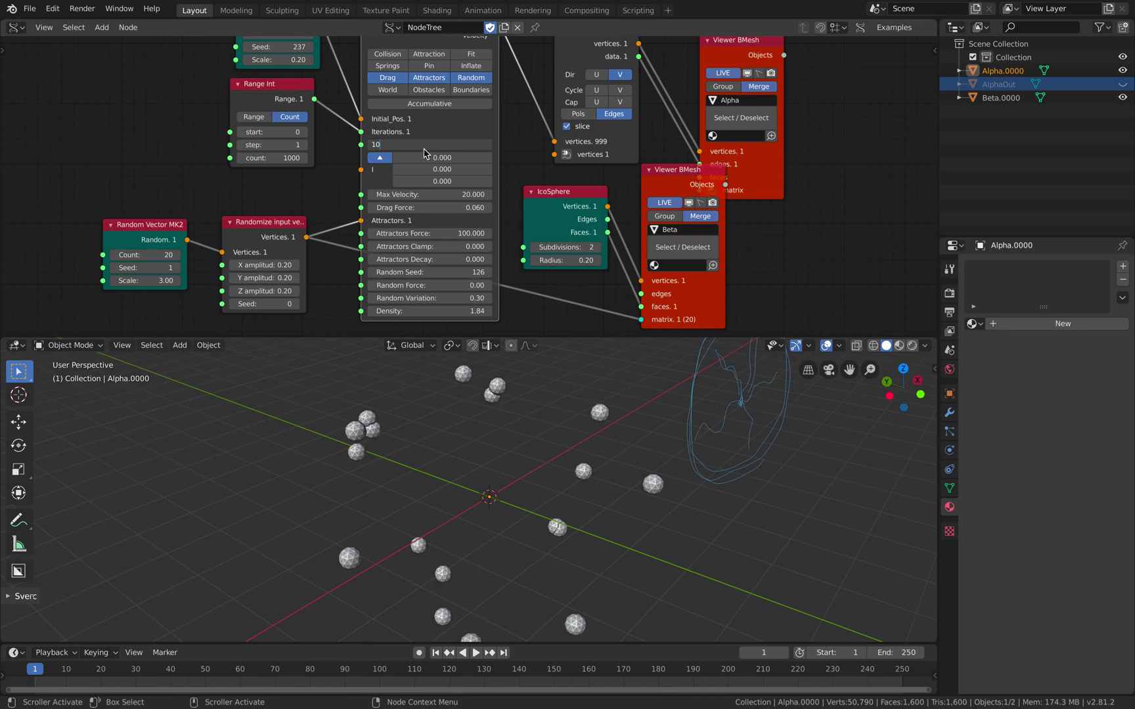
{"action": "key", "text": "Return"}
{"action": "left_click_drag", "start_coordinate": [264, 225], "coordinate": [262, 218]}
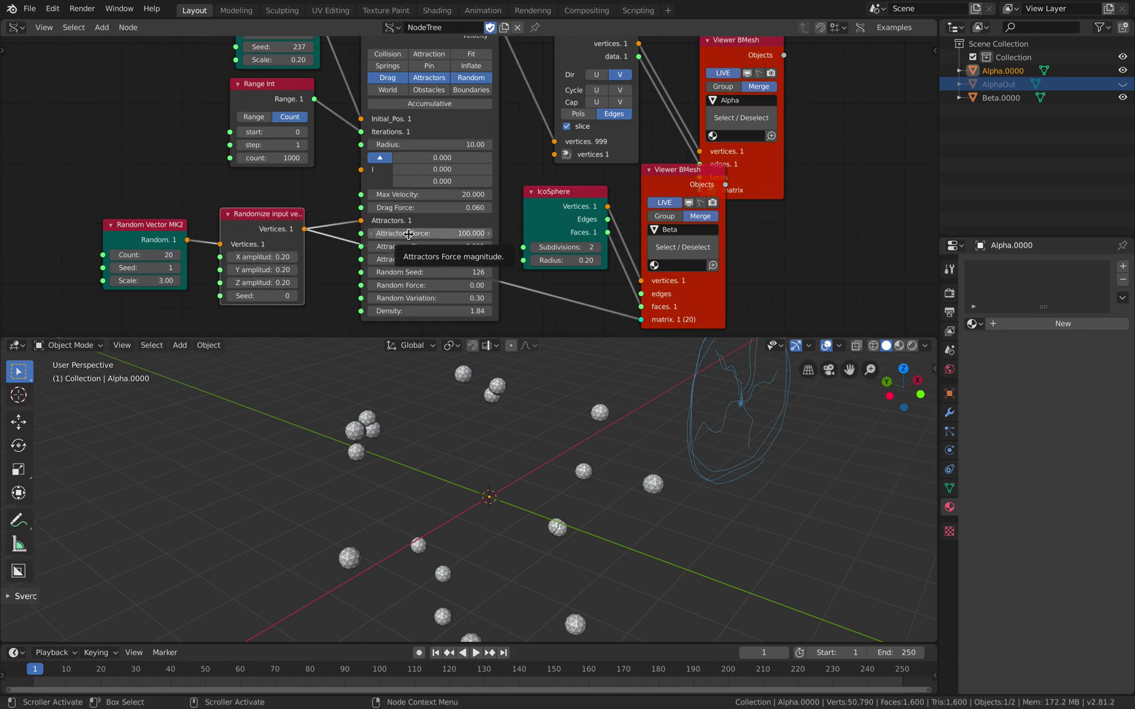
Try a Density of 10 on the Pulga Physics node and settle on 1.
{"action": "left_click", "coordinate": [429, 311]}
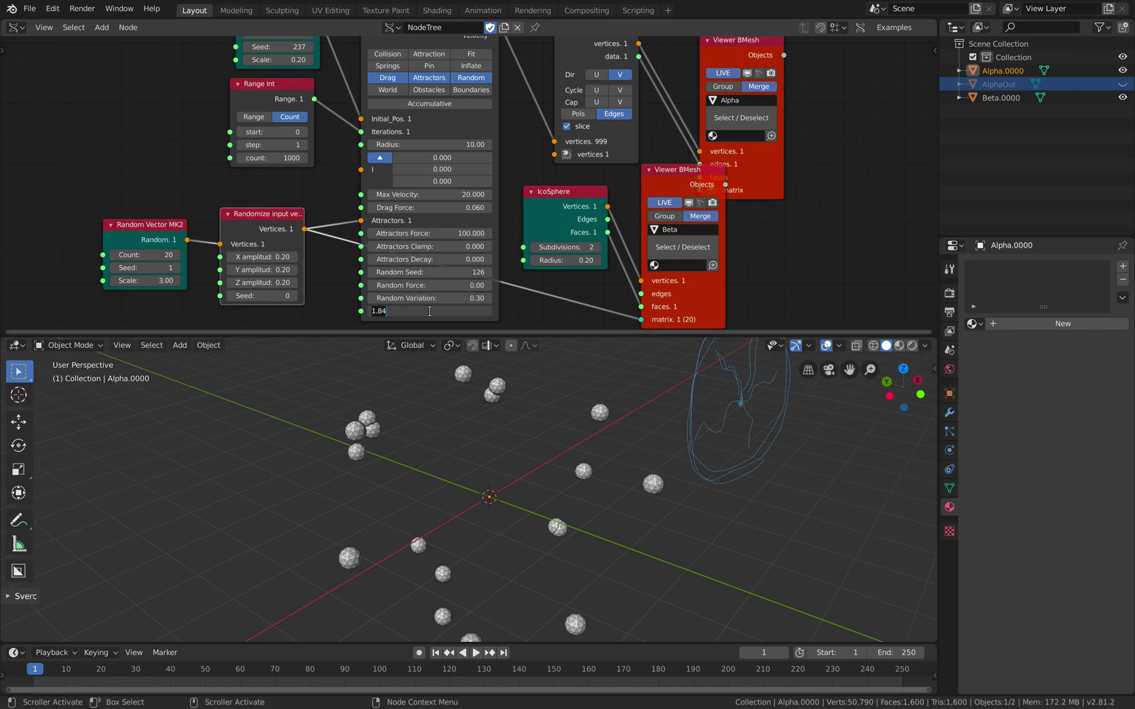
{"action": "key", "text": "Return"}
{"action": "middle_click_drag", "start_coordinate": [431, 311], "coordinate": [434, 231]}
{"action": "scroll", "coordinate": [435, 231], "scroll_direction": "up", "scroll_amount": 2}
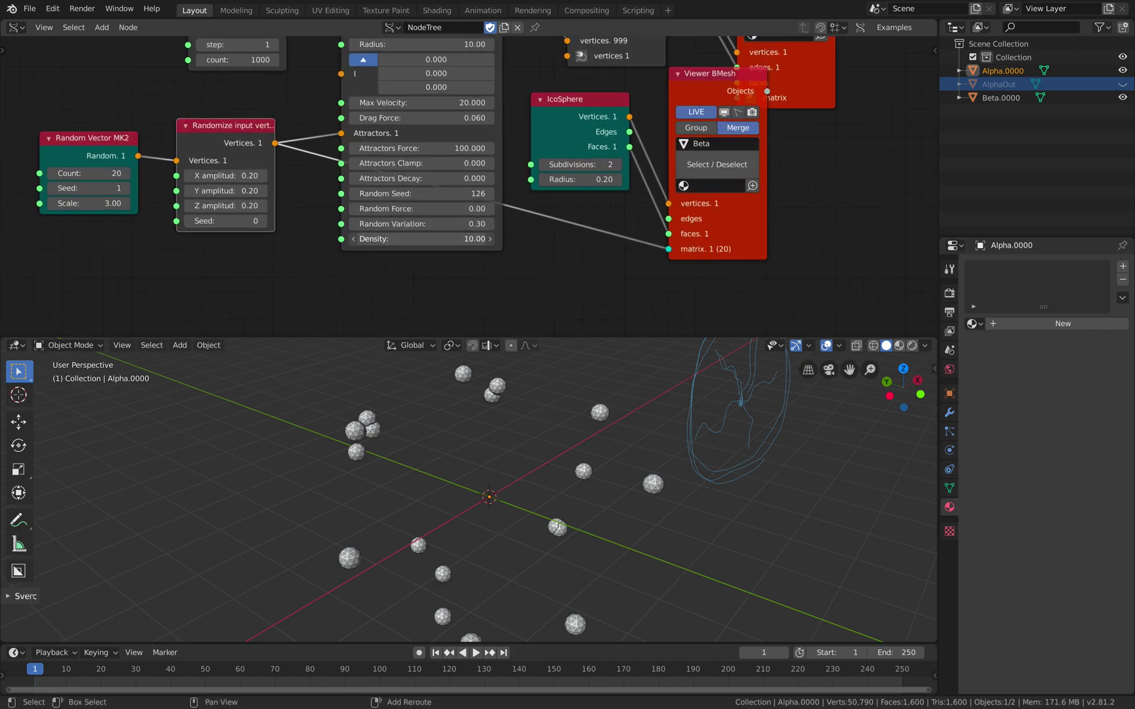
{"action": "left_click", "coordinate": [433, 241]}
{"action": "type", "text": "1"}
{"action": "key", "text": "Return"}
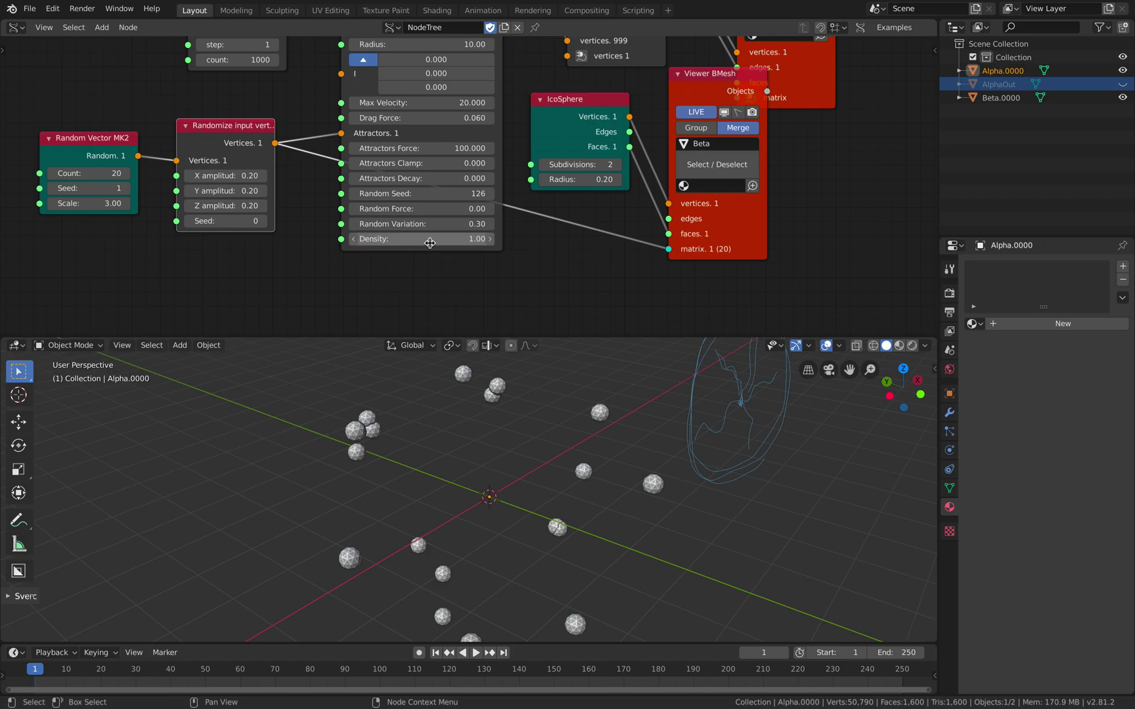
{"action": "middle_click_drag", "start_coordinate": [588, 481], "coordinate": [616, 494]}
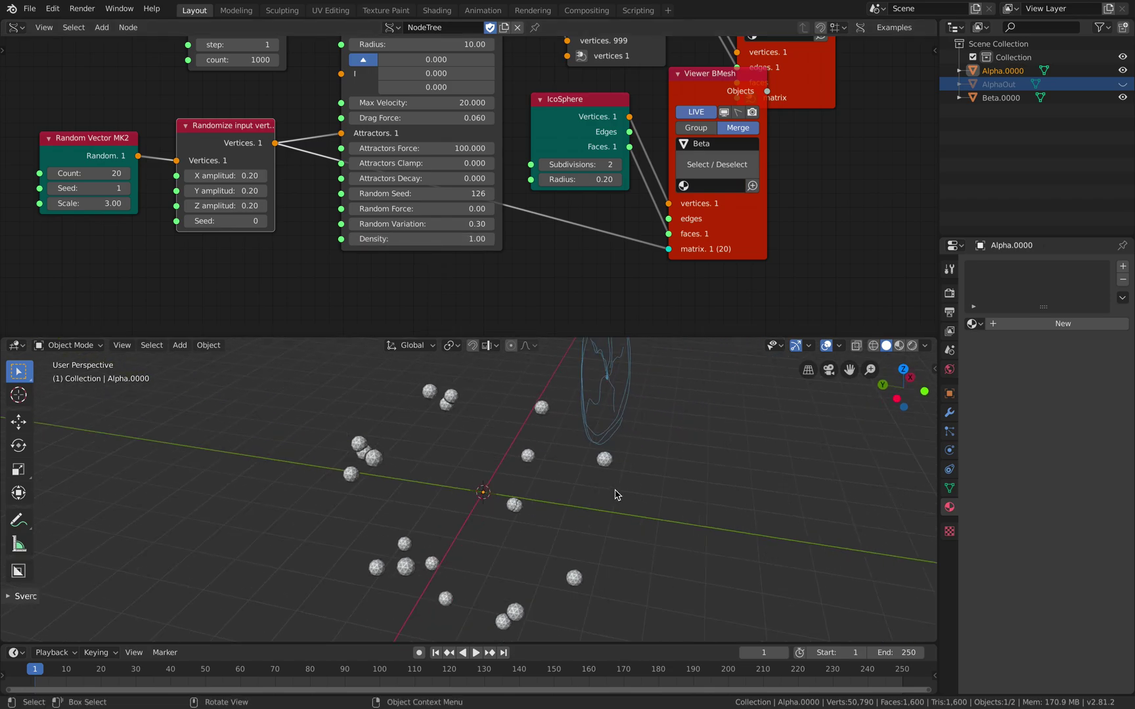
Try Scale values of 1, 0.5, 0.2 and 10 on the attractors' Random Vector MK2 node.
{"action": "left_click", "coordinate": [105, 203]}
{"action": "key", "text": "Return"}
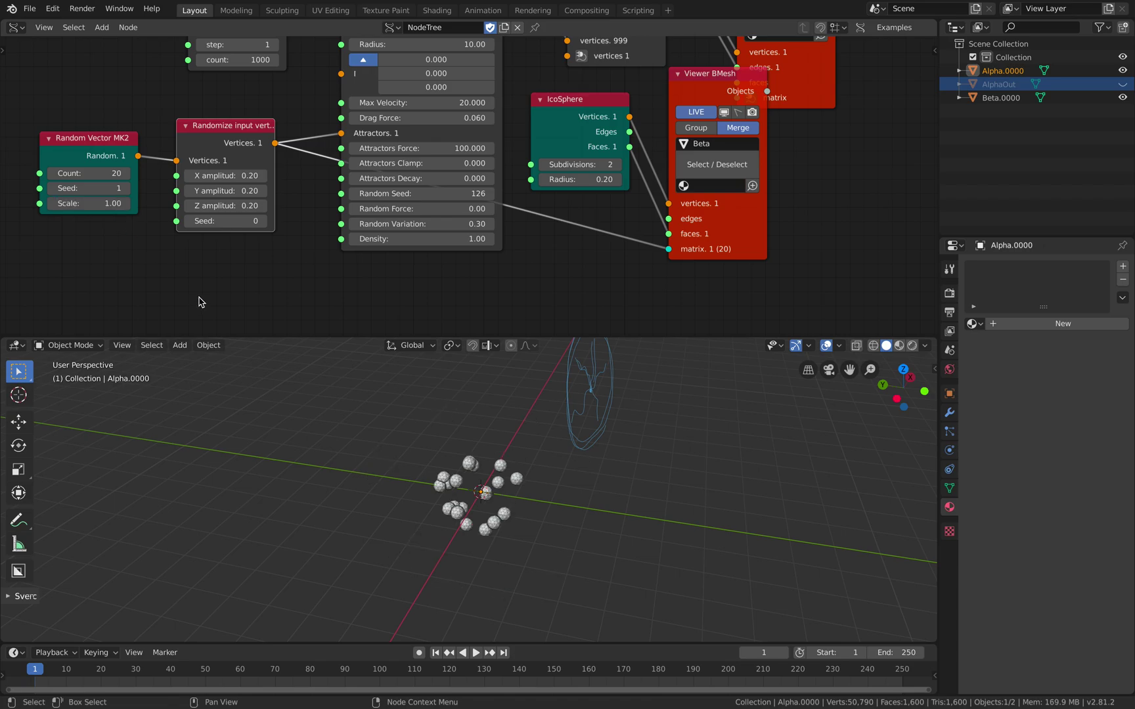
{"action": "middle_click_drag", "start_coordinate": [395, 447], "coordinate": [363, 449]}
{"action": "scroll", "coordinate": [362, 448], "scroll_direction": "up", "scroll_amount": 3}
{"action": "left_click", "coordinate": [108, 204]}
{"action": "key", "text": "Return"}
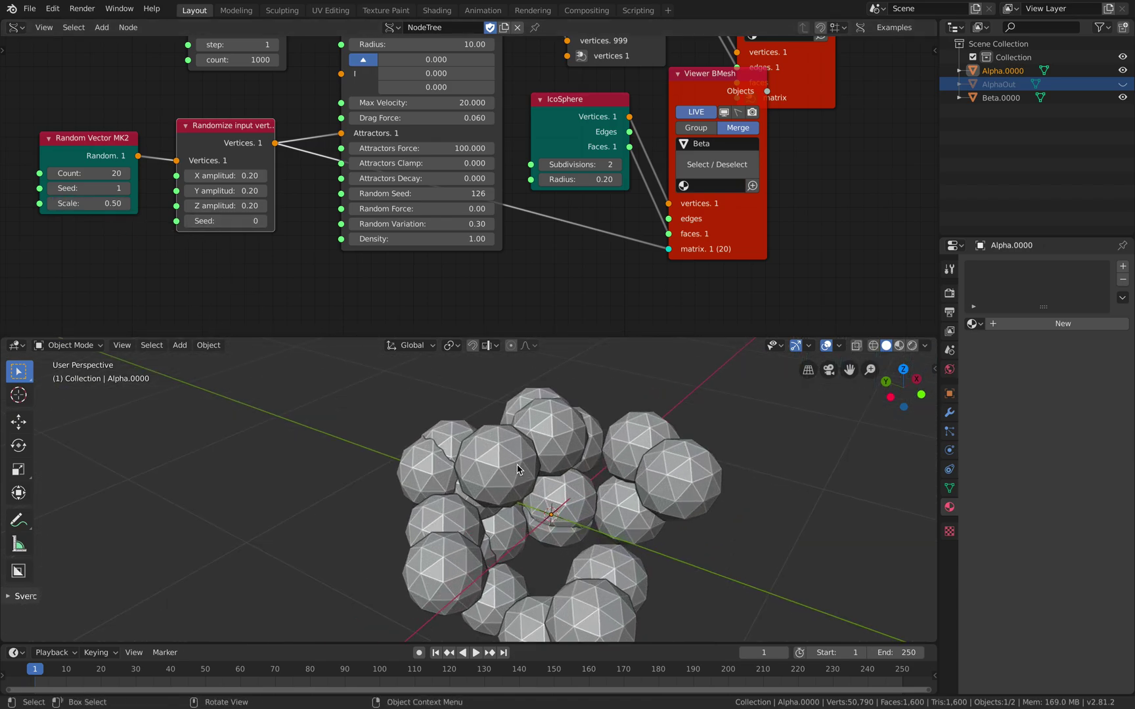
{"action": "left_click", "coordinate": [112, 203]}
{"action": "type", "text": ".2"}
{"action": "key", "text": "Return"}
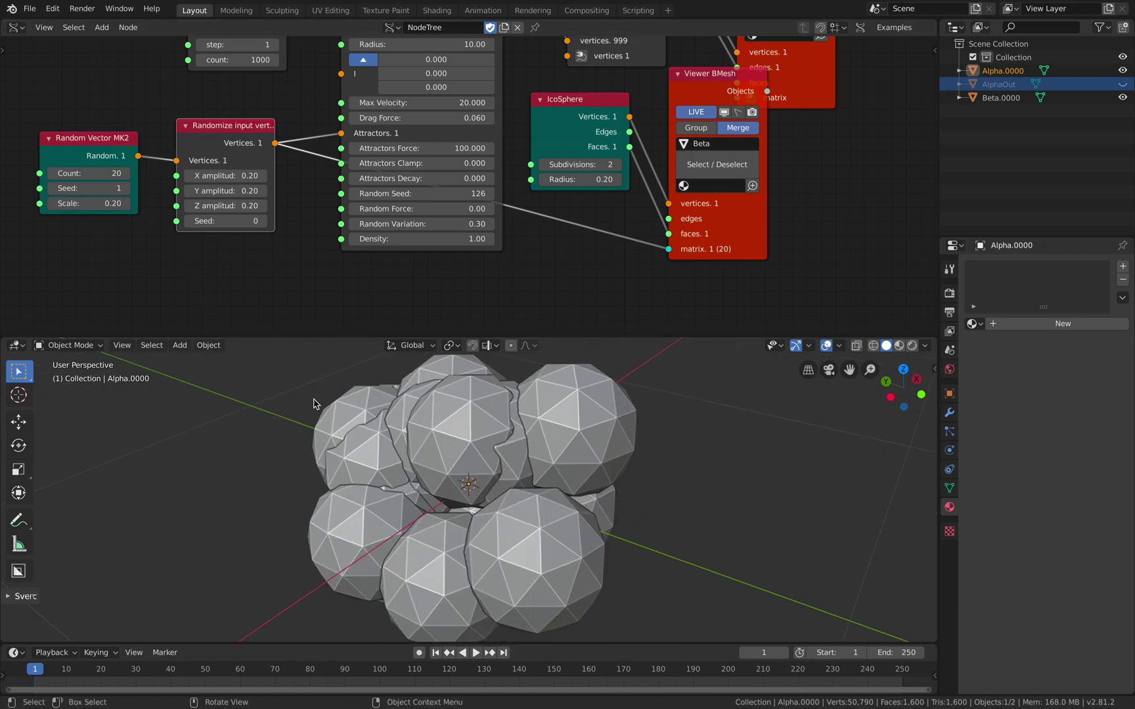
{"action": "left_click", "coordinate": [105, 204]}
{"action": "type", "text": "10"}
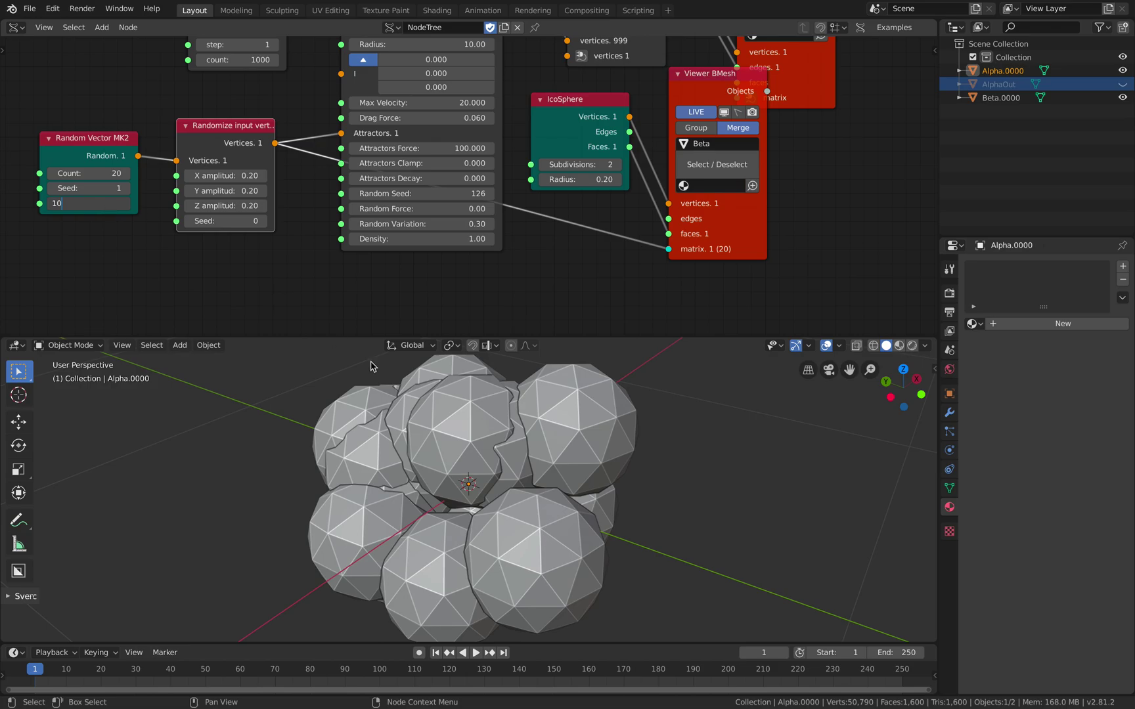
{"action": "key", "text": "Return"}
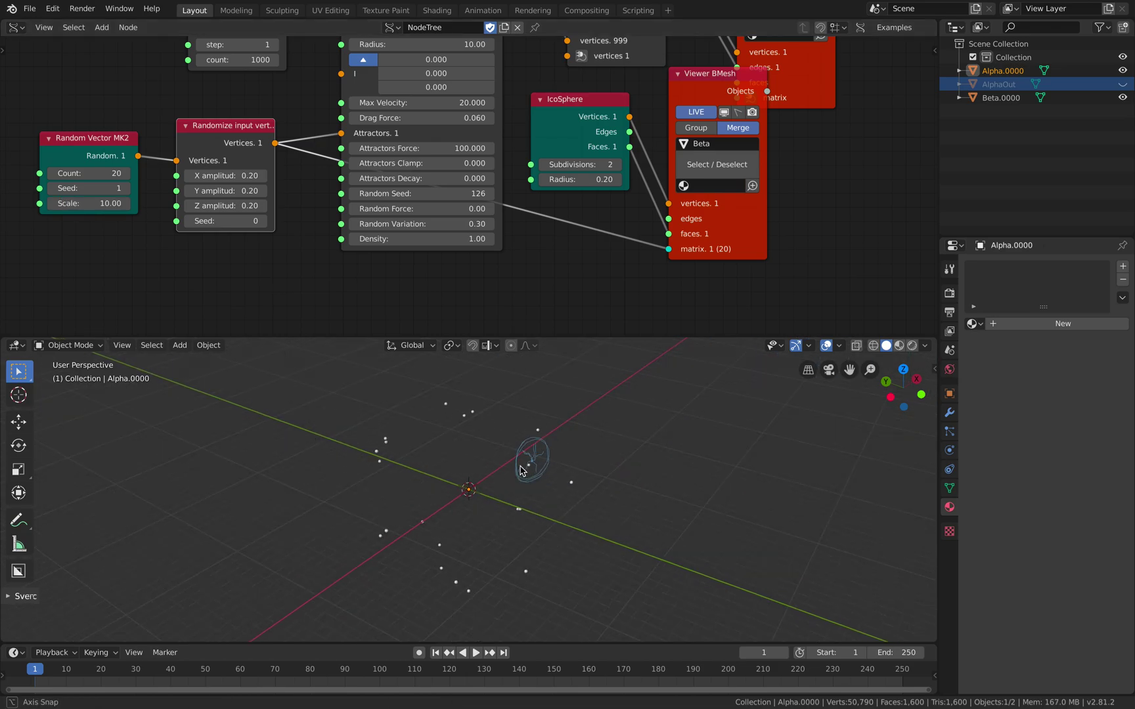
Set the Pulga Physics node's Max Velocity to 100 and inspect the area between the scattered attractor spheres.
{"action": "middle_click_drag", "start_coordinate": [427, 39], "coordinate": [433, 121]}
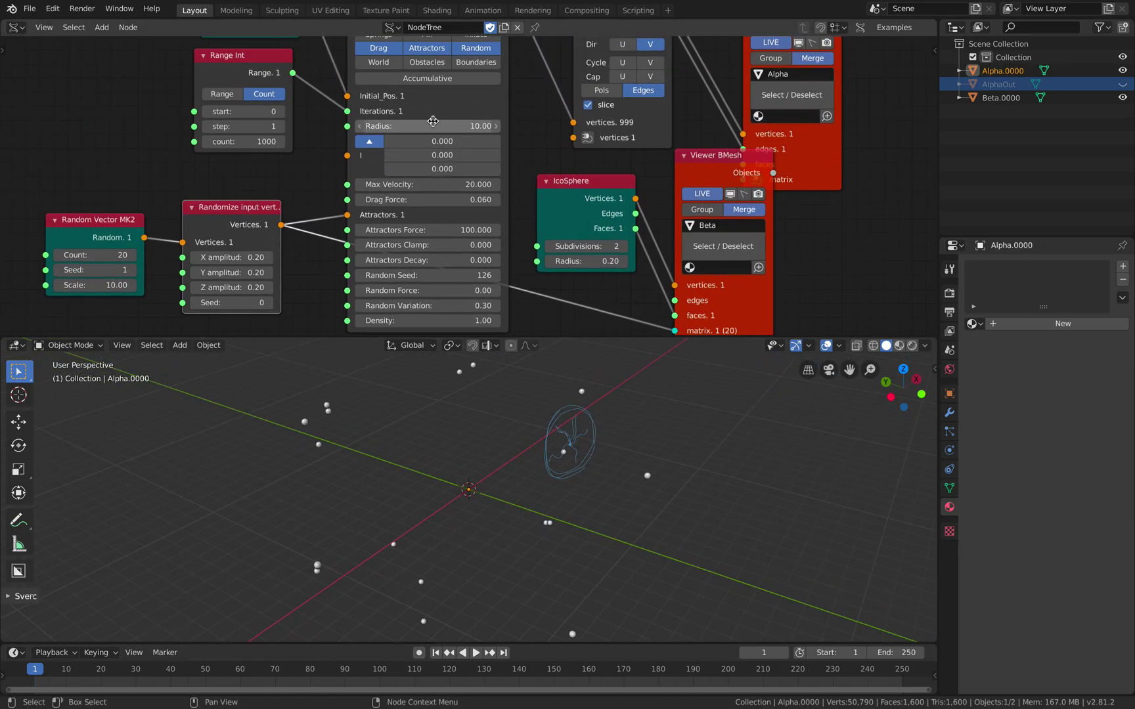
{"action": "left_click", "coordinate": [441, 185]}
{"action": "type", "text": "100"}
{"action": "key", "text": "Return"}
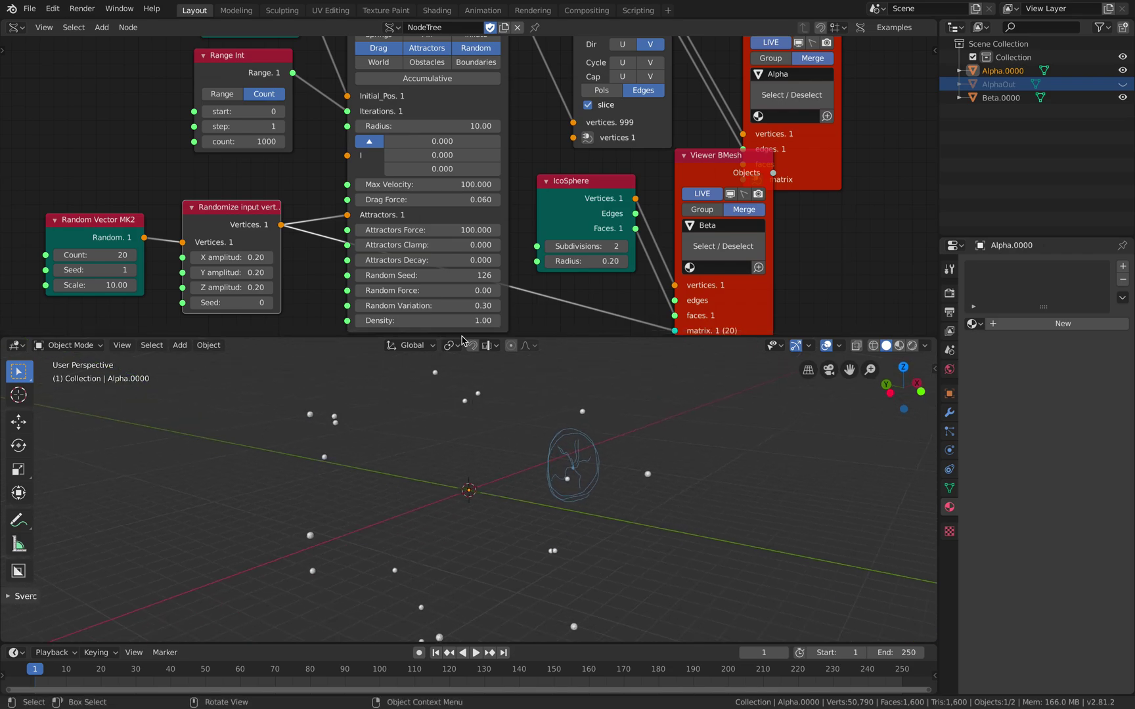
{"action": "scroll", "coordinate": [469, 245], "scroll_direction": "down", "scroll_amount": 1}
{"action": "middle_click_drag", "start_coordinate": [470, 246], "coordinate": [464, 213]}
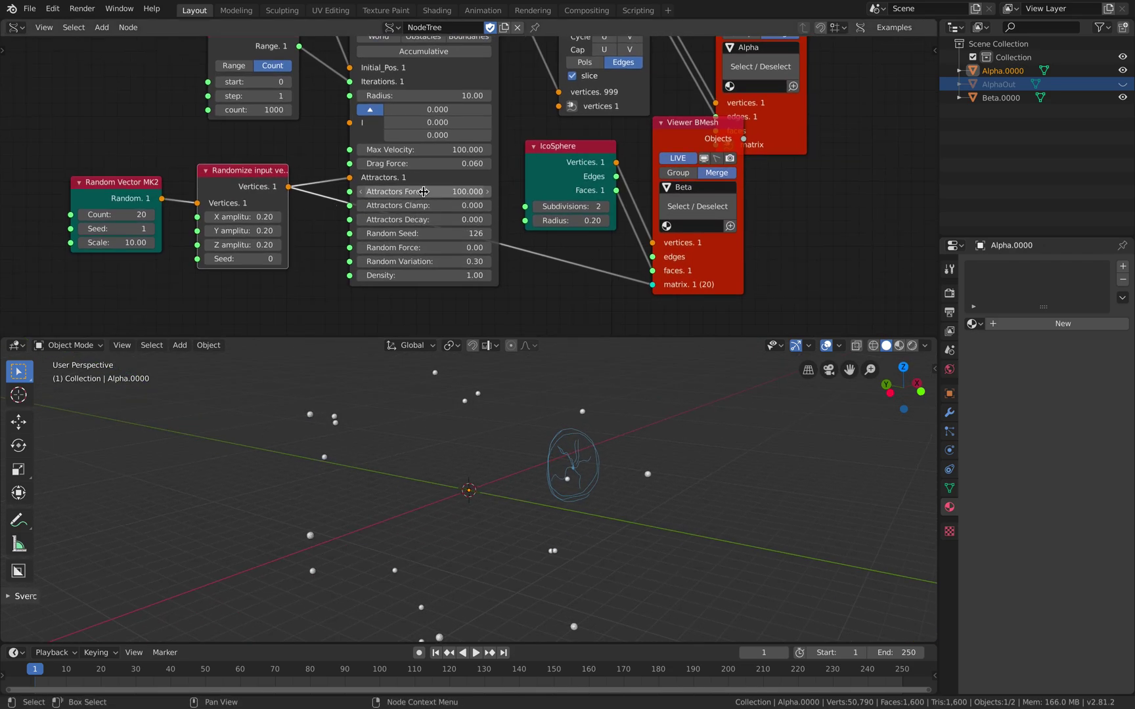
{"action": "scroll", "coordinate": [504, 413], "scroll_direction": "down", "scroll_amount": 1}
{"action": "middle_click_drag", "start_coordinate": [504, 413], "coordinate": [521, 418]}
{"action": "scroll", "coordinate": [521, 418], "scroll_direction": "down", "scroll_amount": 1}
{"action": "left_click", "coordinate": [248, 262]}
{"action": "key", "text": "Return"}
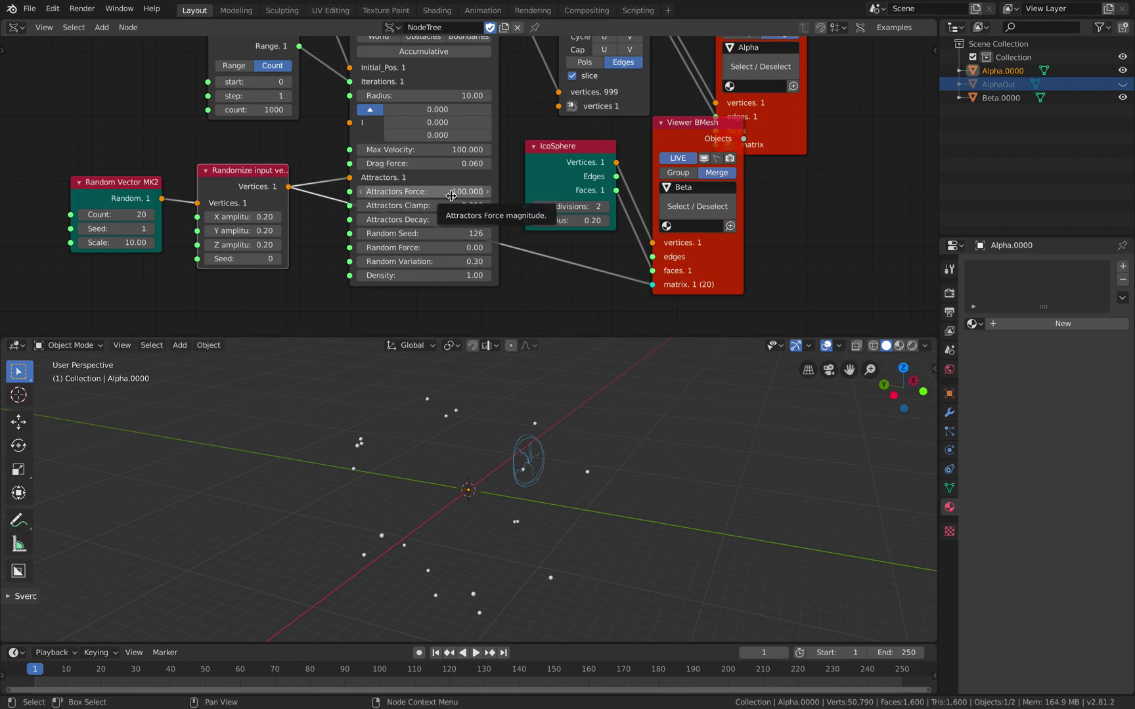
{"action": "middle_click_drag", "start_coordinate": [526, 459], "coordinate": [483, 513]}
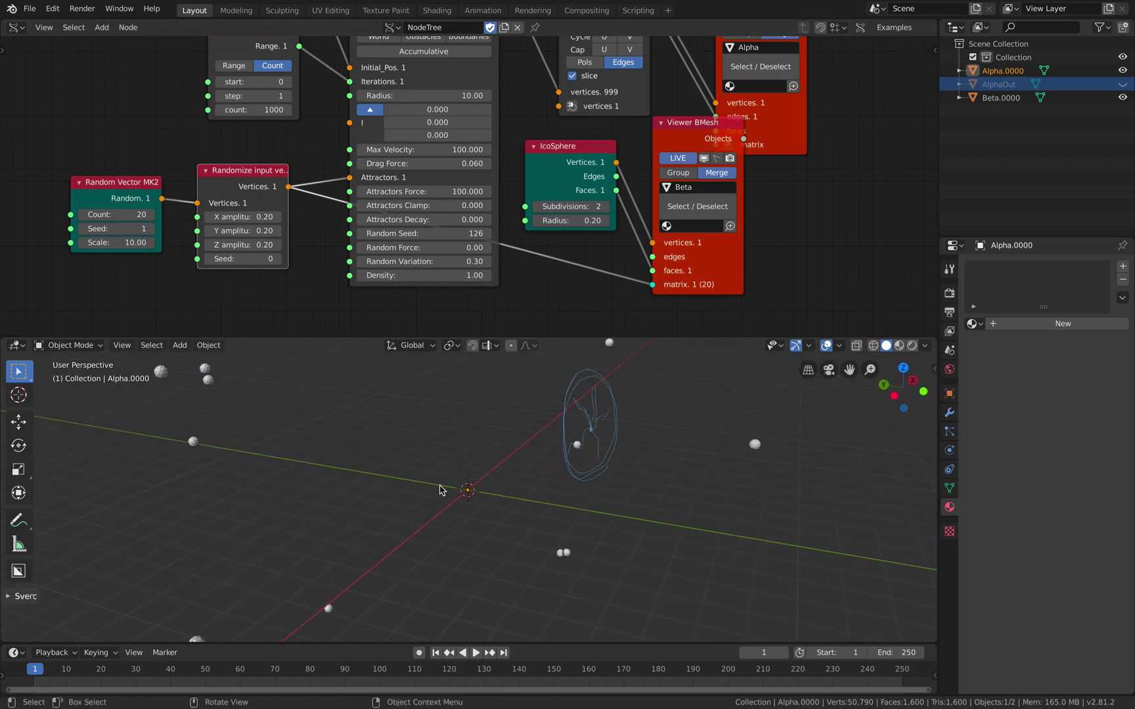
{"action": "scroll", "coordinate": [441, 490], "scroll_direction": "down", "scroll_amount": 2}
Reduce the Scale of the attractors' Random Vector MK2 node to 1 and further to 0.5.
{"action": "left_click_drag", "start_coordinate": [131, 243], "coordinate": [131, 243]}
{"action": "left_click", "coordinate": [116, 243]}
{"action": "type", "text": "1"}
{"action": "key", "text": "Return"}
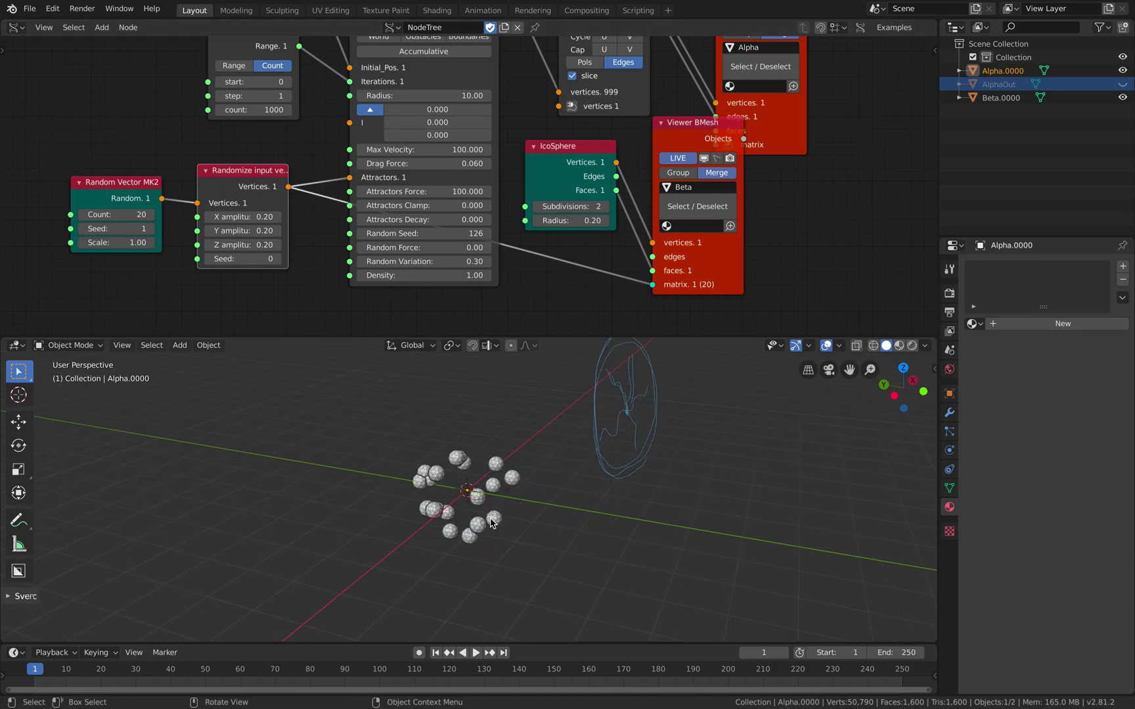
{"action": "left_click", "coordinate": [126, 244]}
{"action": "type", "text": ".5"}
{"action": "key", "text": "Return"}
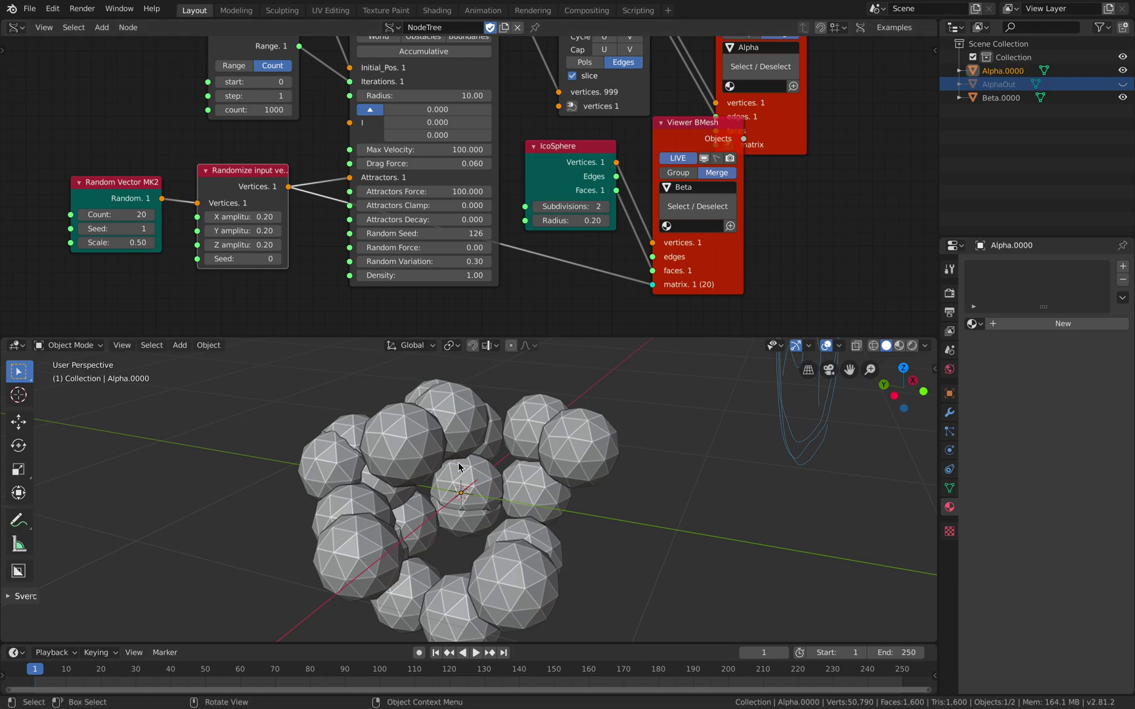
Set the IcoSphere node's Radius to 0.01 to shrink the attractor marker spheres.
{"action": "scroll", "coordinate": [469, 499], "scroll_direction": "up", "scroll_amount": 6}
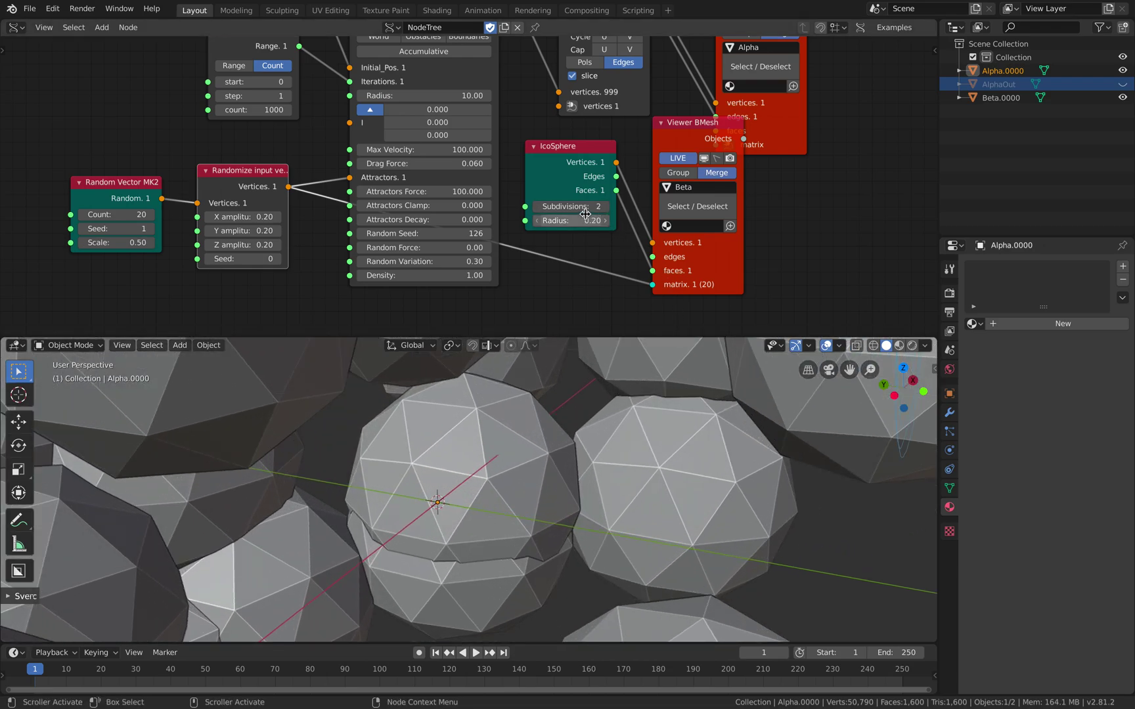
{"action": "left_click", "coordinate": [584, 220]}
{"action": "key", "text": "Return"}
{"action": "scroll", "coordinate": [495, 483], "scroll_direction": "up", "scroll_amount": 2}
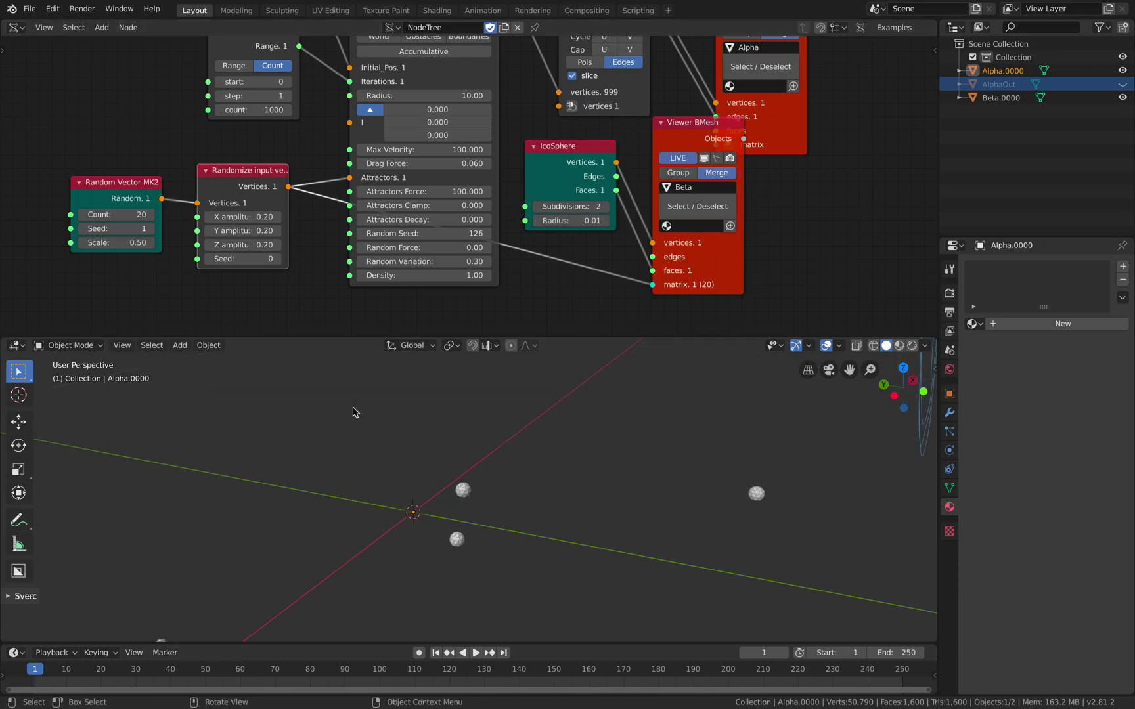
Set the Scale of the attractors' Random Vector MK2 node to 0.1.
{"action": "left_click", "coordinate": [129, 243]}
{"action": "type", "text": "0.1"}
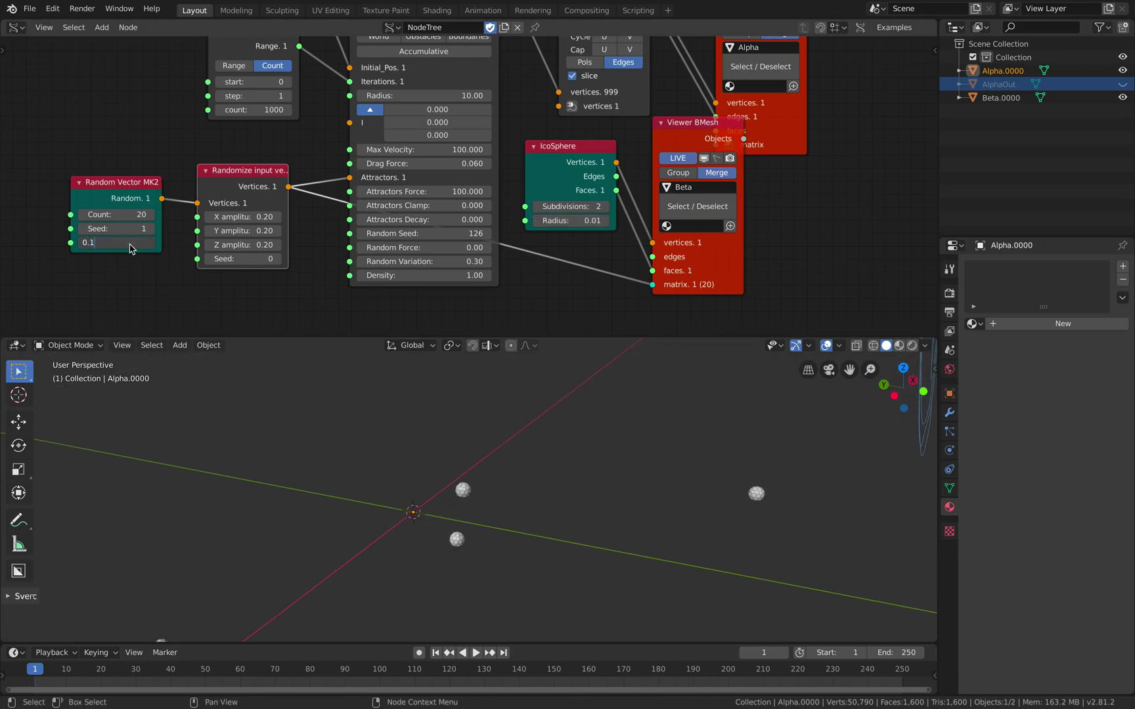
{"action": "key", "text": "Return"}
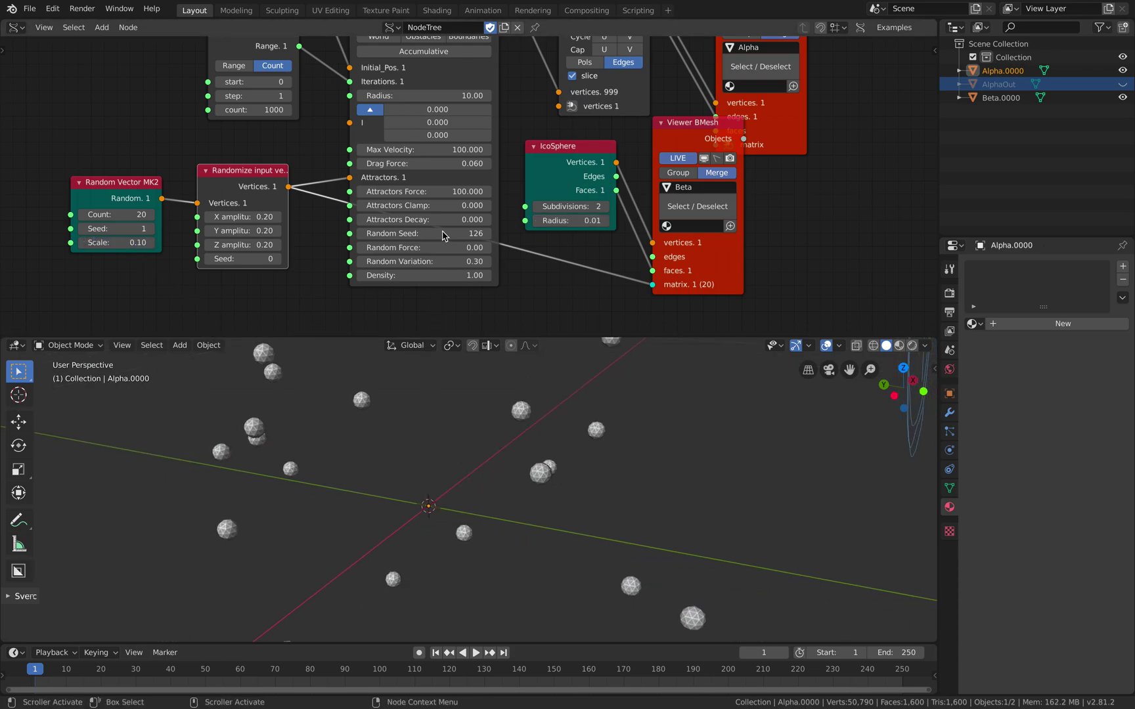
Set the Pulga Physics node's Attractors Force to 10000 and inspect the area around the origin.
{"action": "left_click", "coordinate": [446, 192]}
{"action": "type", "text": "200"}
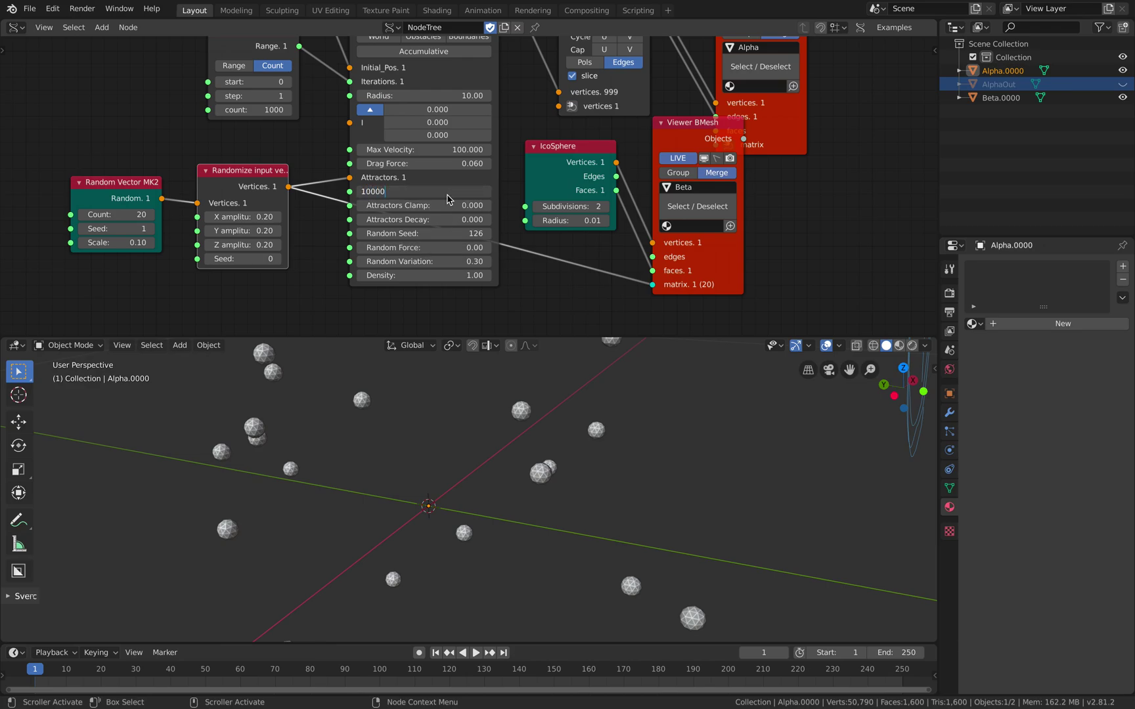
{"action": "key", "text": "Return"}
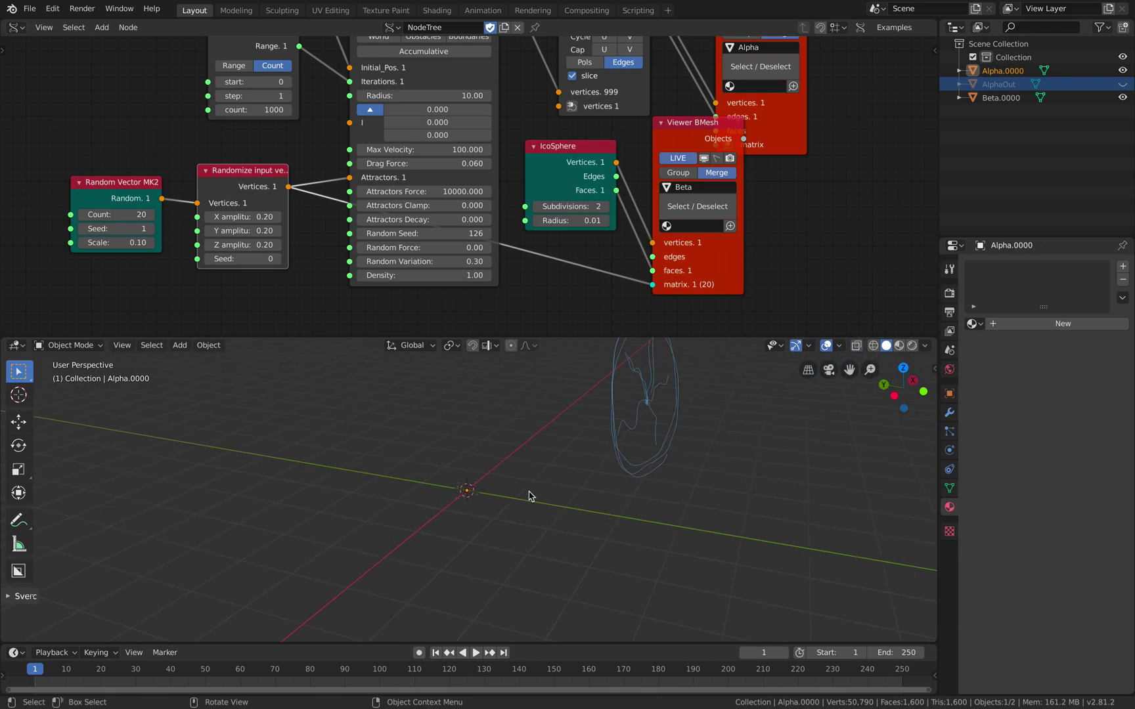
{"action": "scroll", "coordinate": [527, 493], "scroll_direction": "down", "scroll_amount": 4}
{"action": "scroll", "coordinate": [522, 474], "scroll_direction": "up", "scroll_amount": 14}
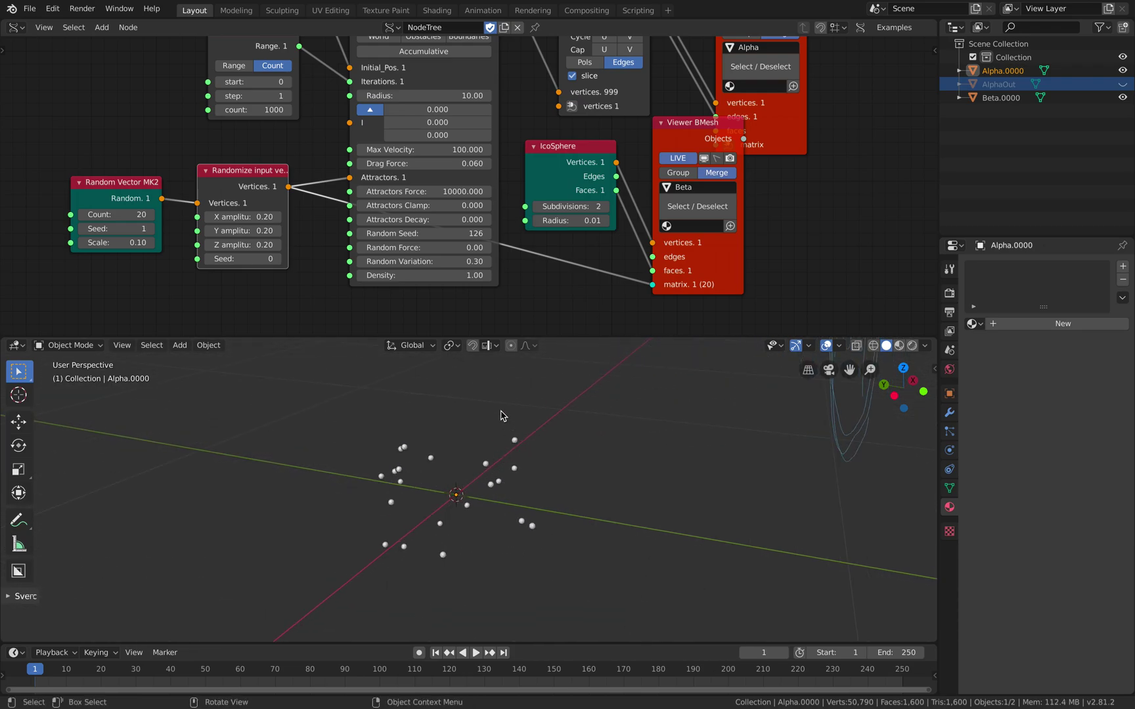